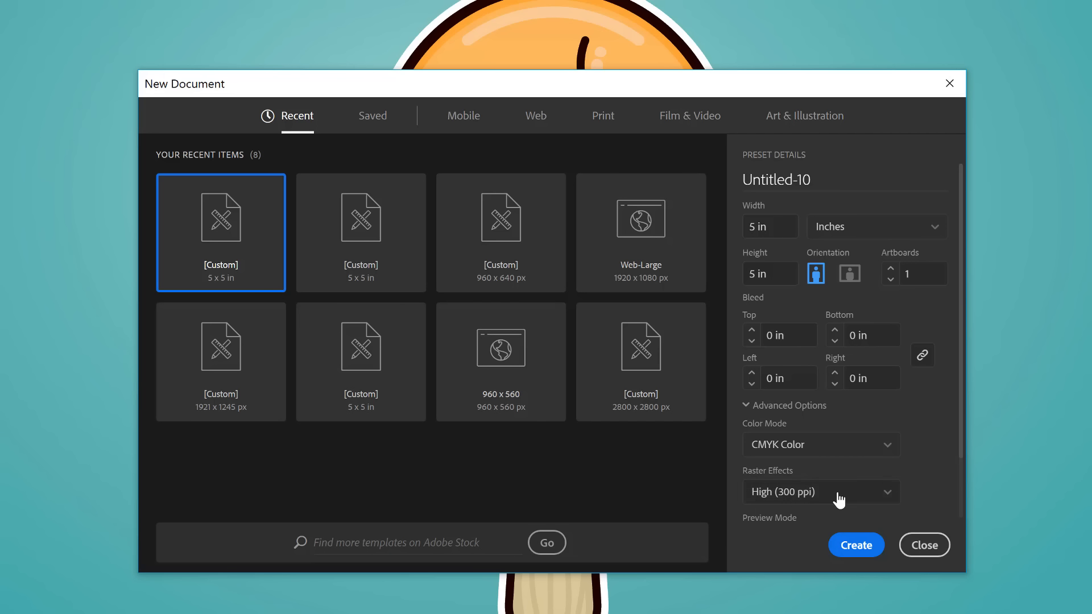
- Create a 5 x 5 in CMYK document with 300 ppi raster effects and hide its artboards
click(856, 545)
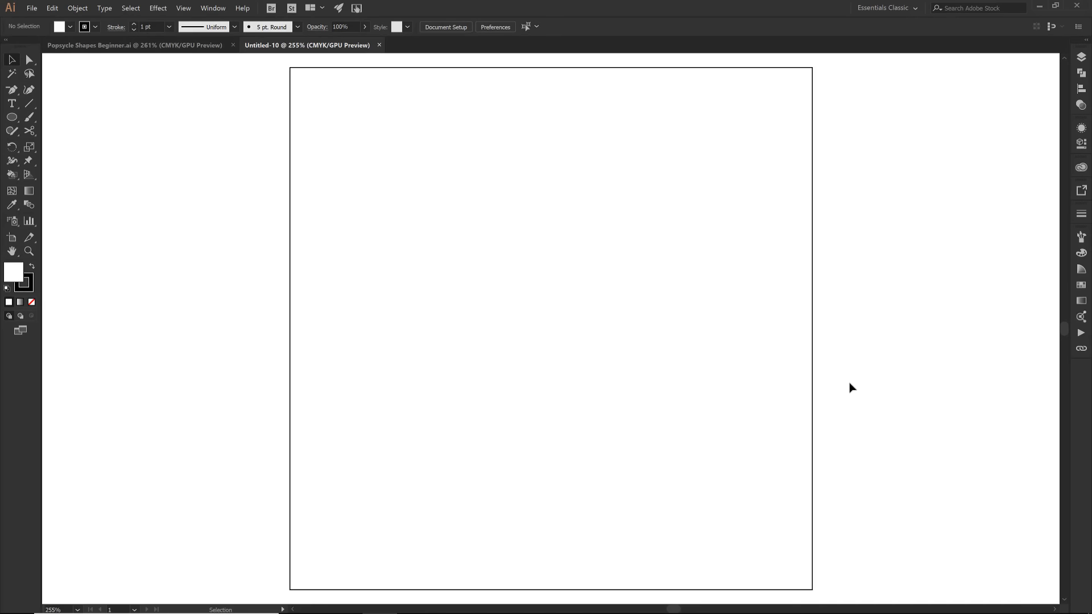
click(214, 8)
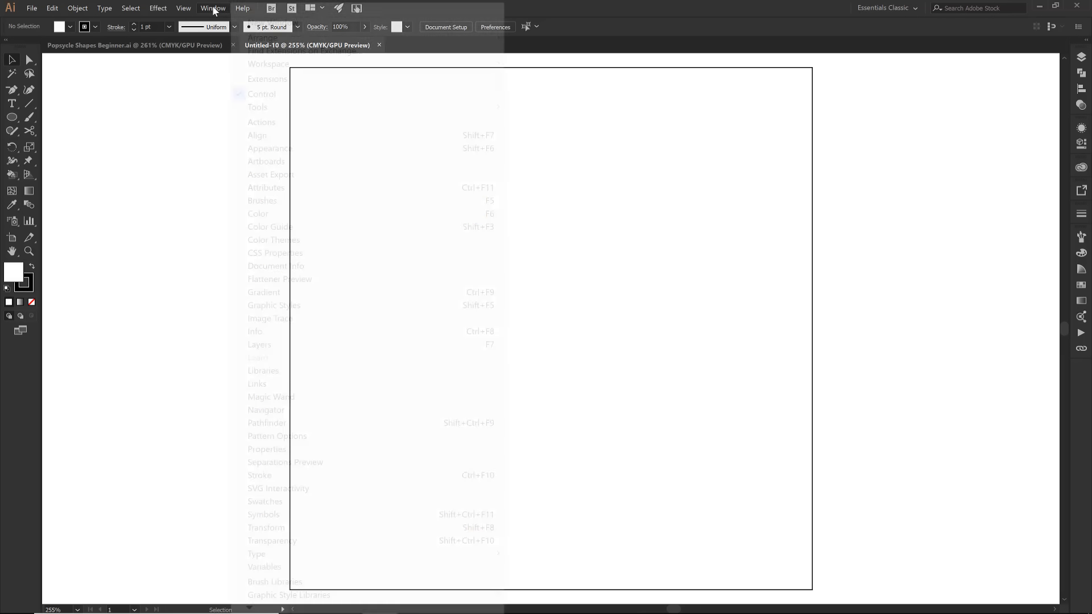
mouse_move(251, 63)
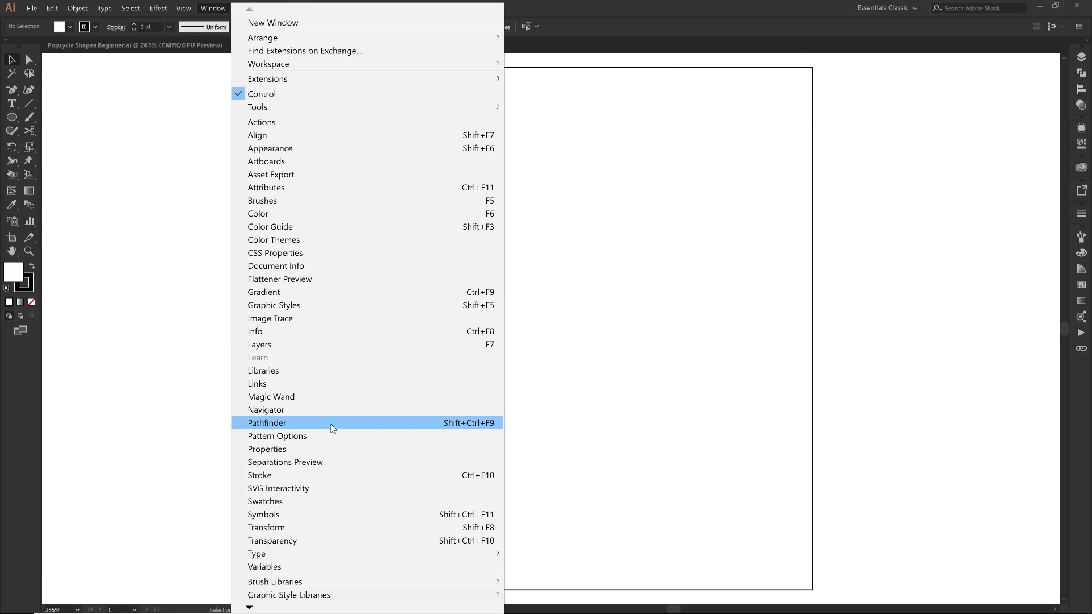
mouse_move(186, 9)
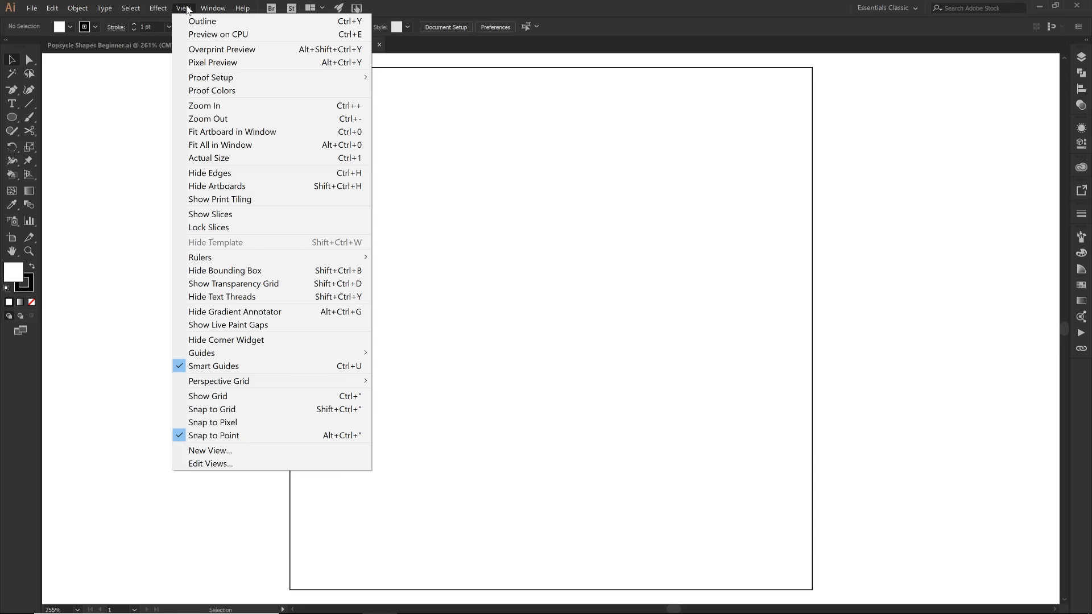
click(218, 187)
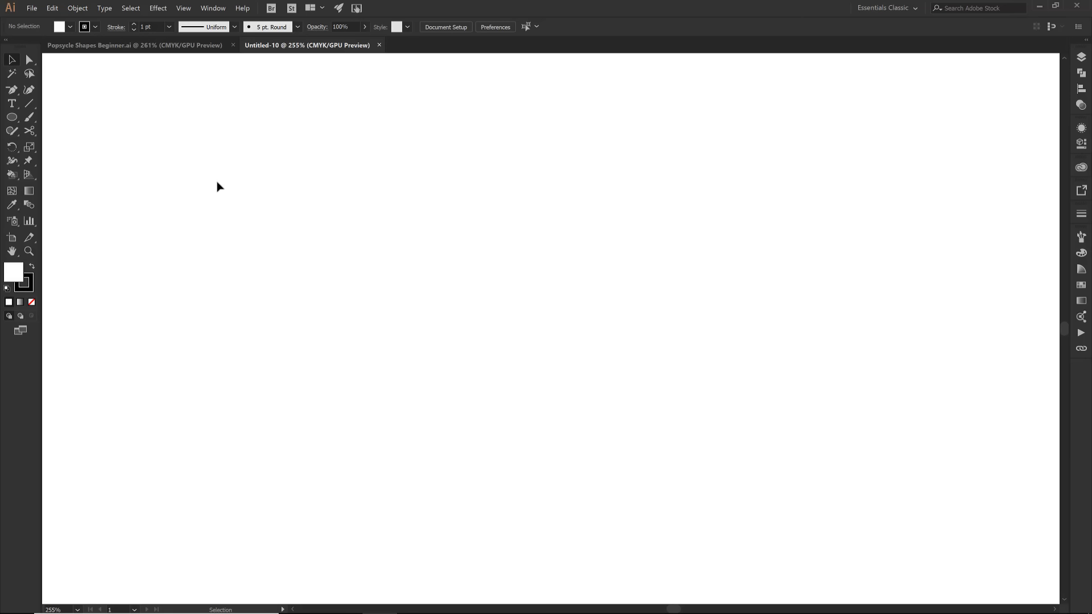
- Place the image Popsicle 1 APG as a linked file and center it horizontally and vertically on the artboard
click(32, 9)
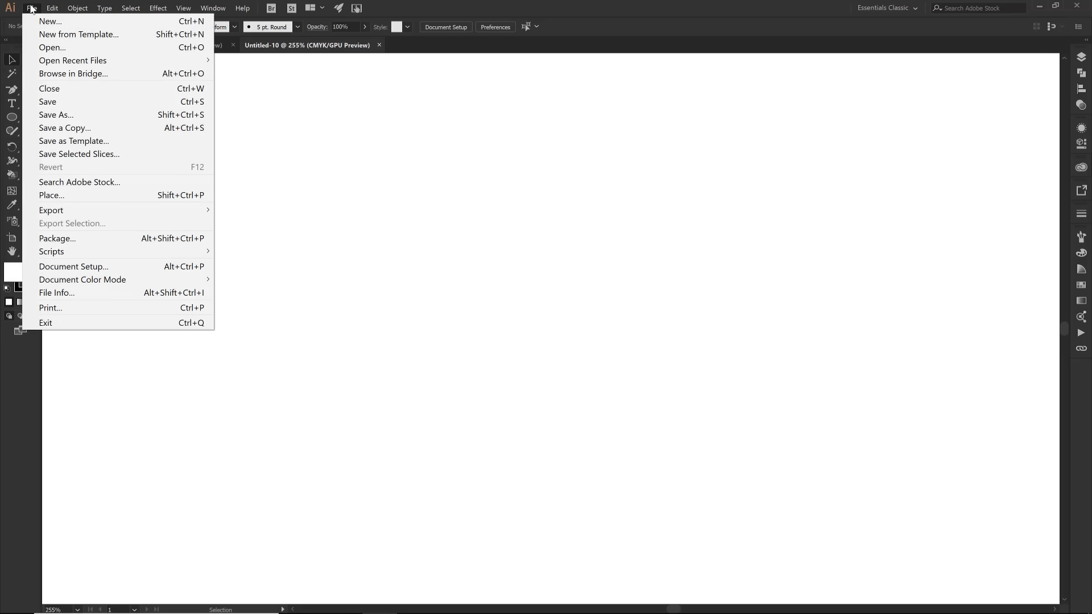
click(98, 196)
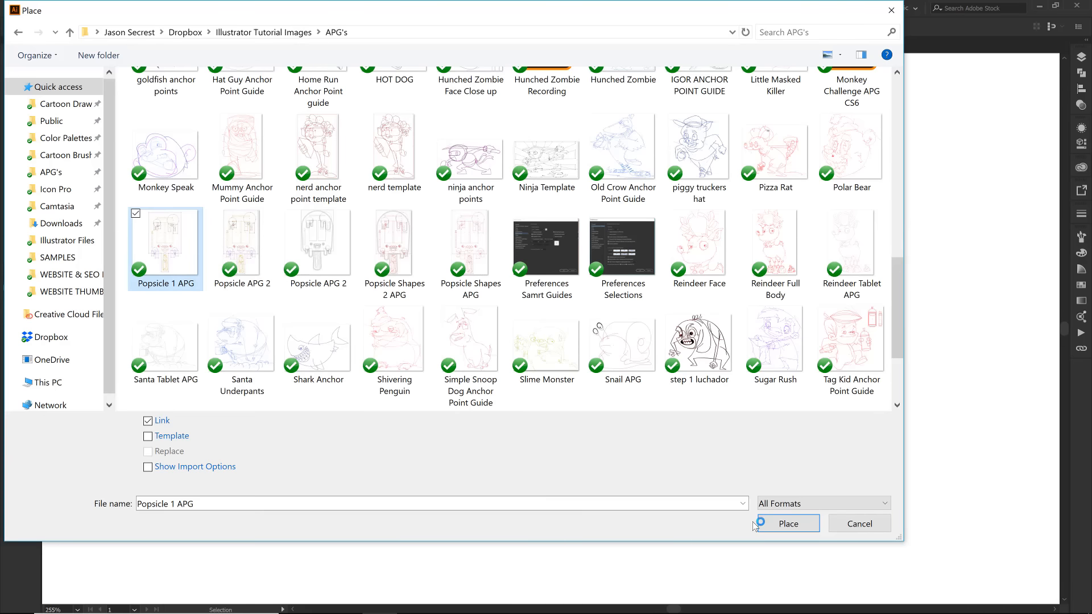
click(784, 529)
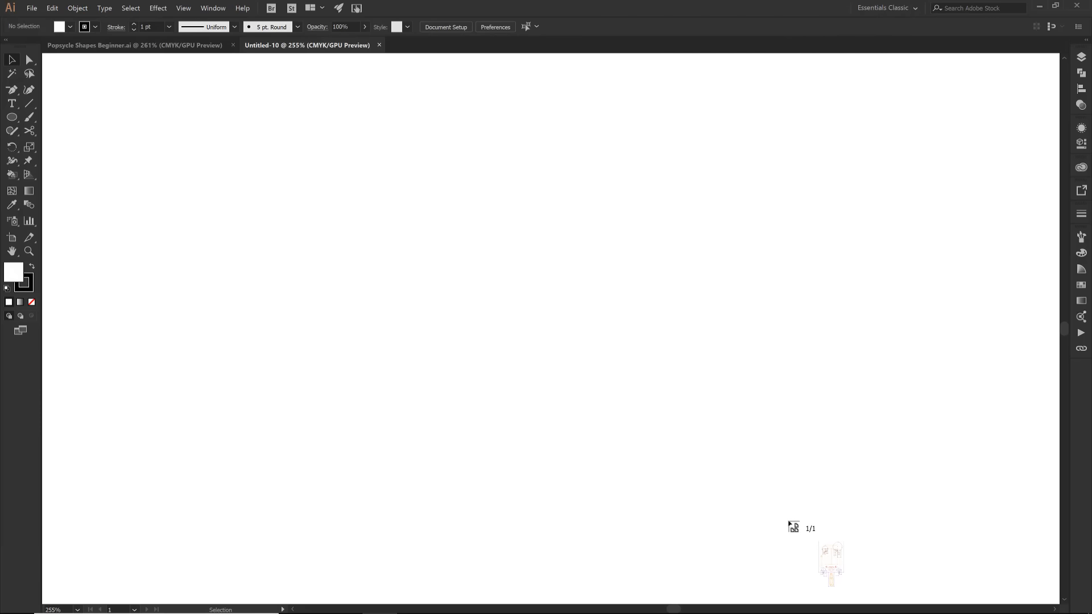
click(425, 166)
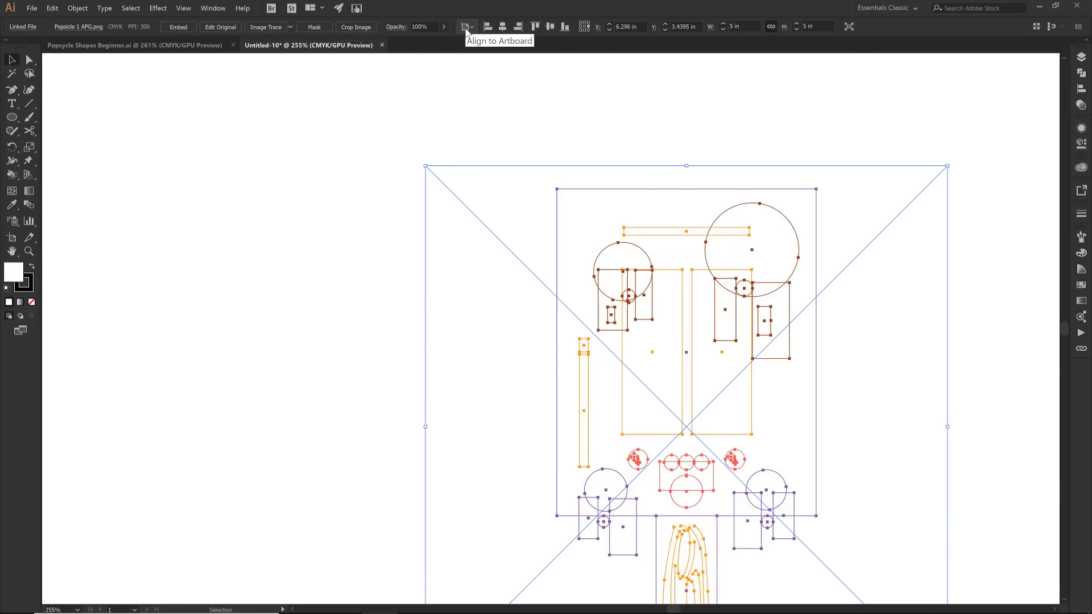
click(503, 26)
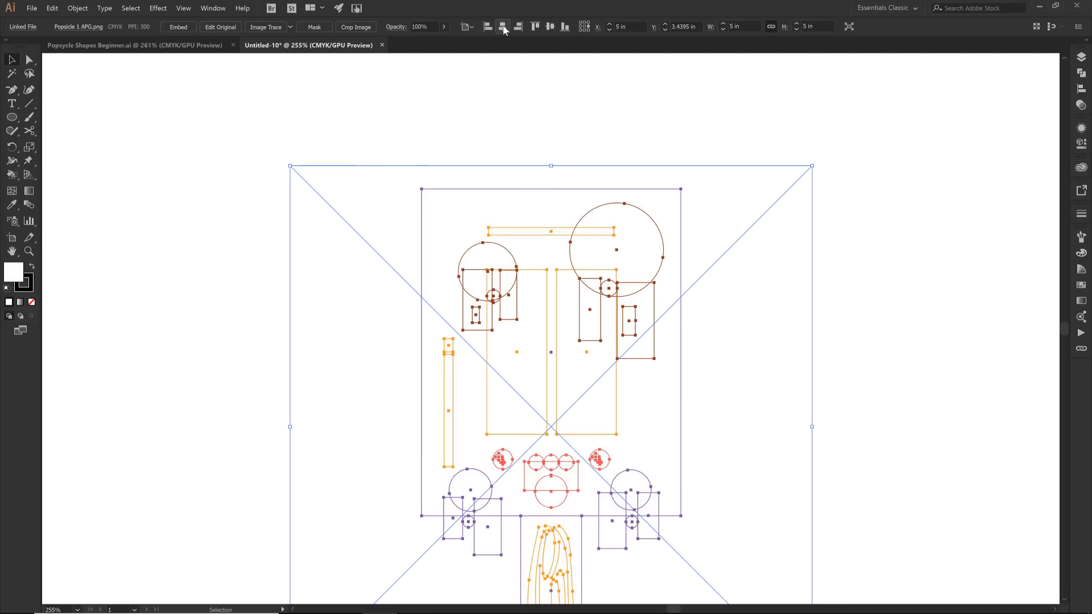
click(550, 26)
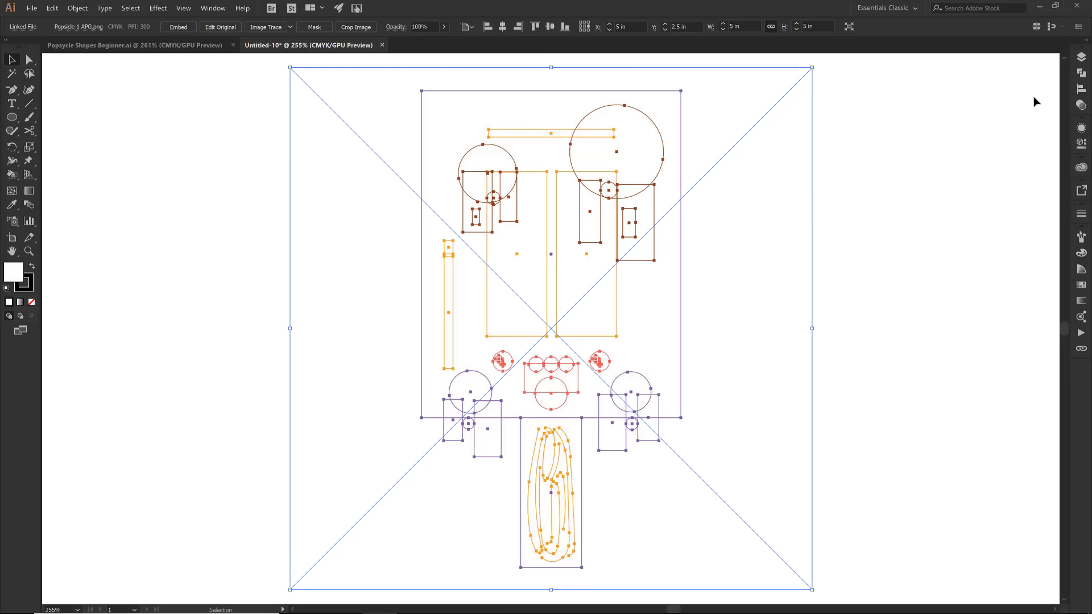
- Set the opacity of the placed template image to 25%
click(1081, 105)
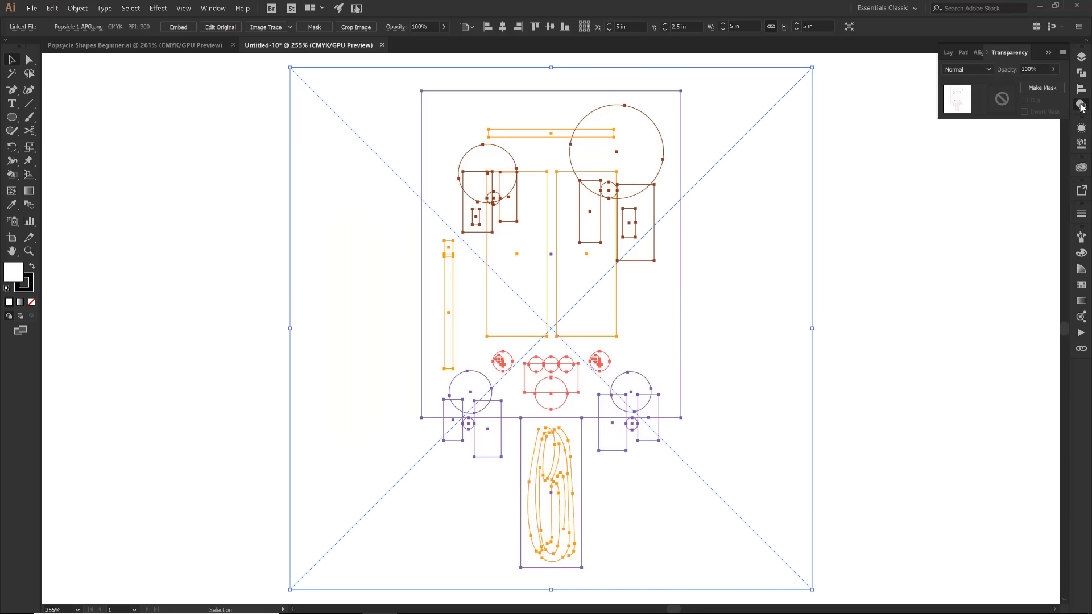
click(1015, 69)
text(25%)
key(Return)
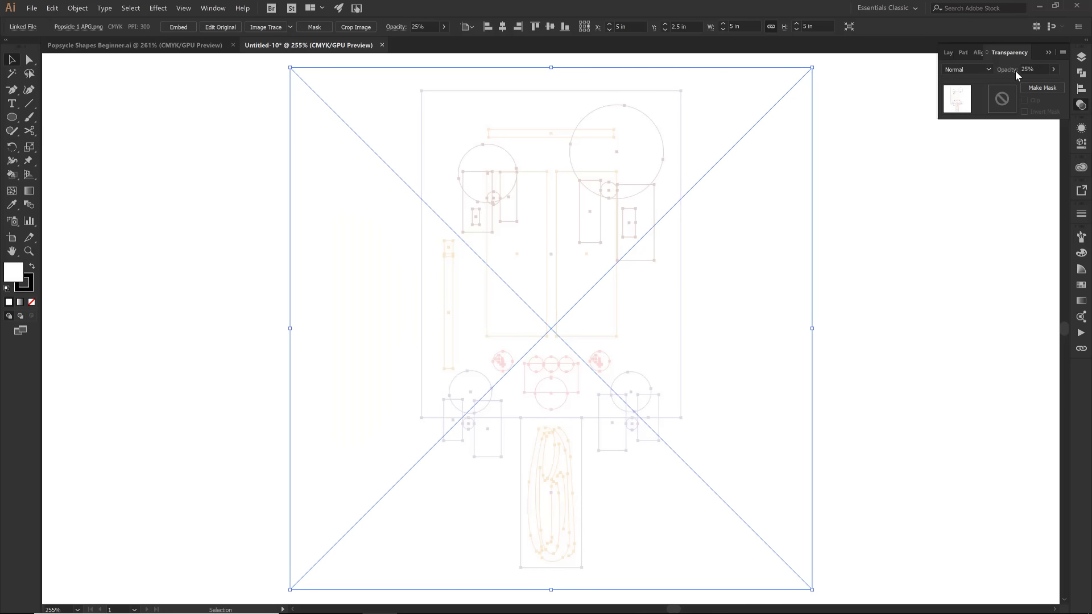
- Lock Layer 1 containing the template and add a new layer above it
click(1081, 57)
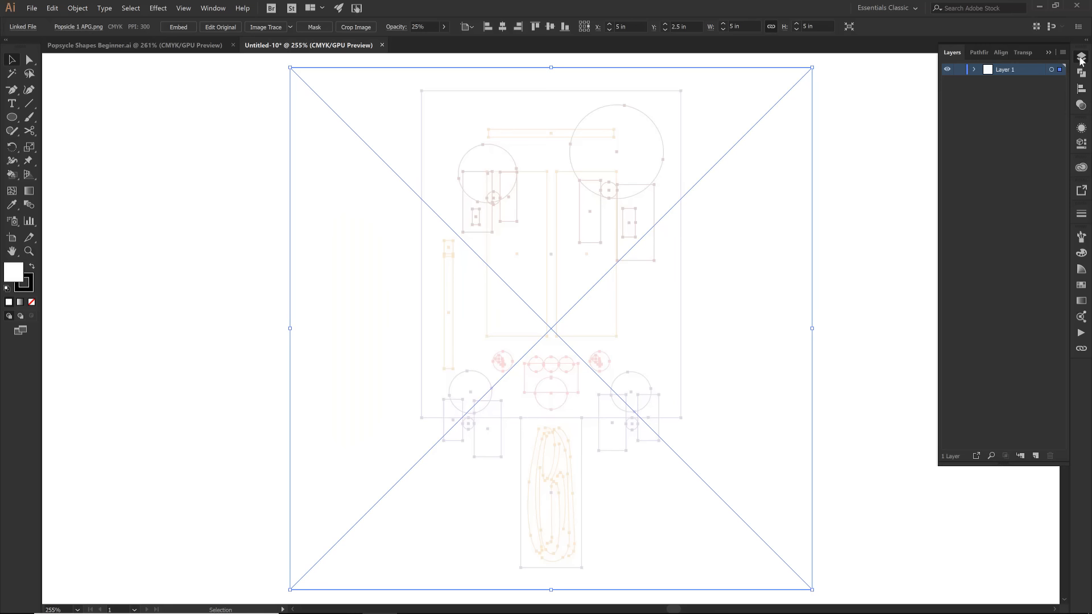
click(959, 69)
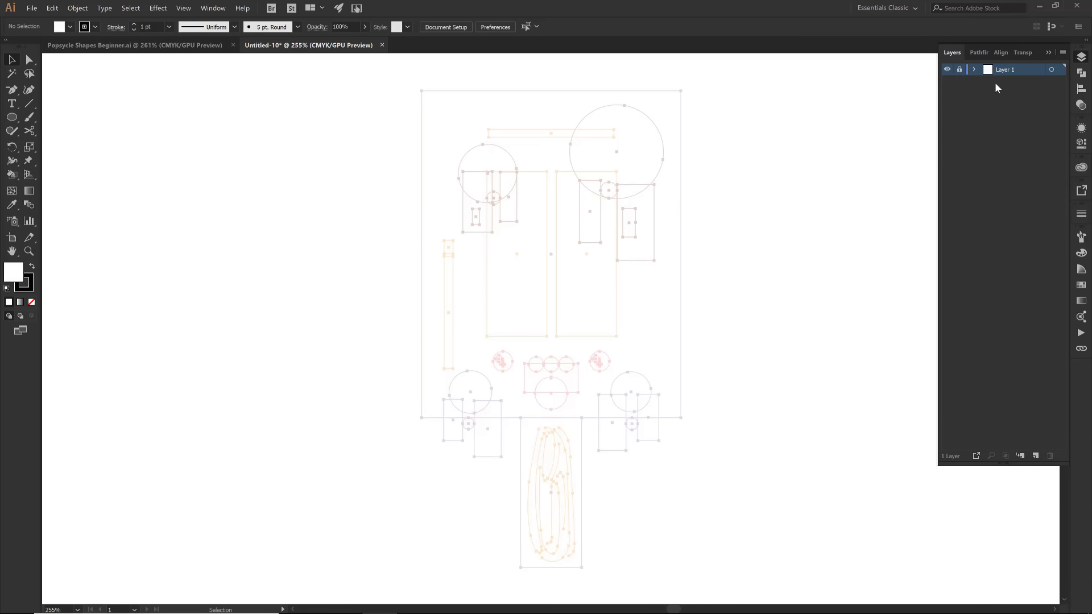
click(1036, 456)
drag(1039, 465, 1031, 182)
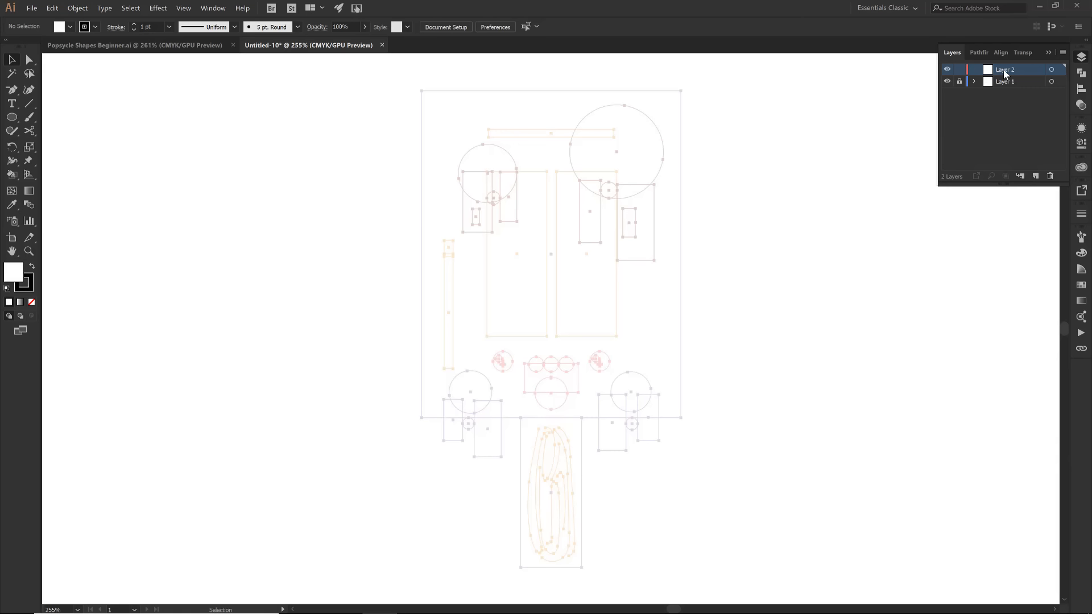
double_click(1005, 71)
click(741, 216)
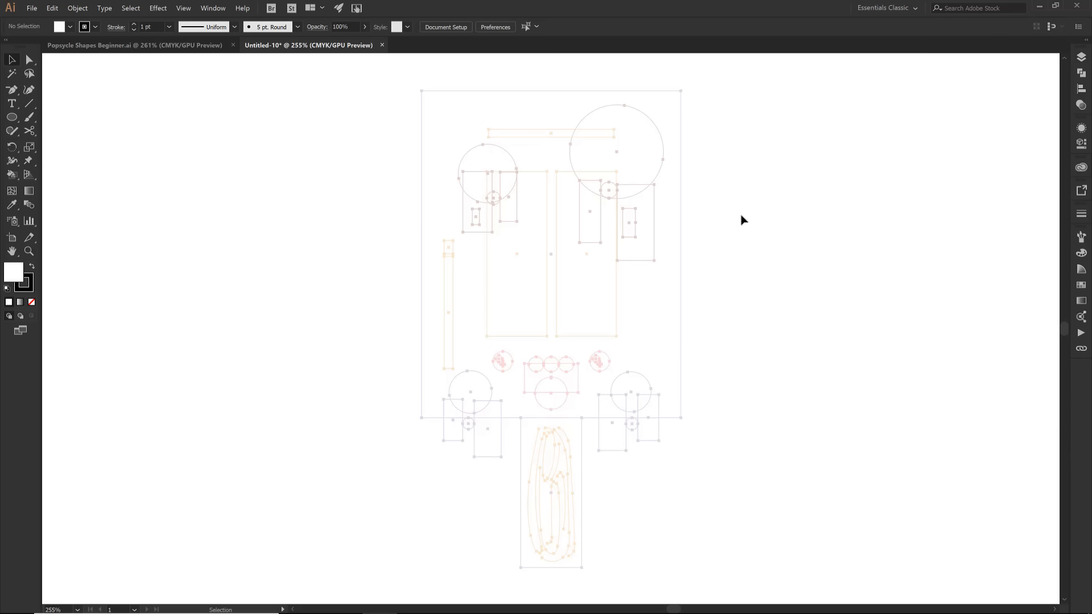
- Detach the shape tools into a floating panel over the canvas
click(12, 117)
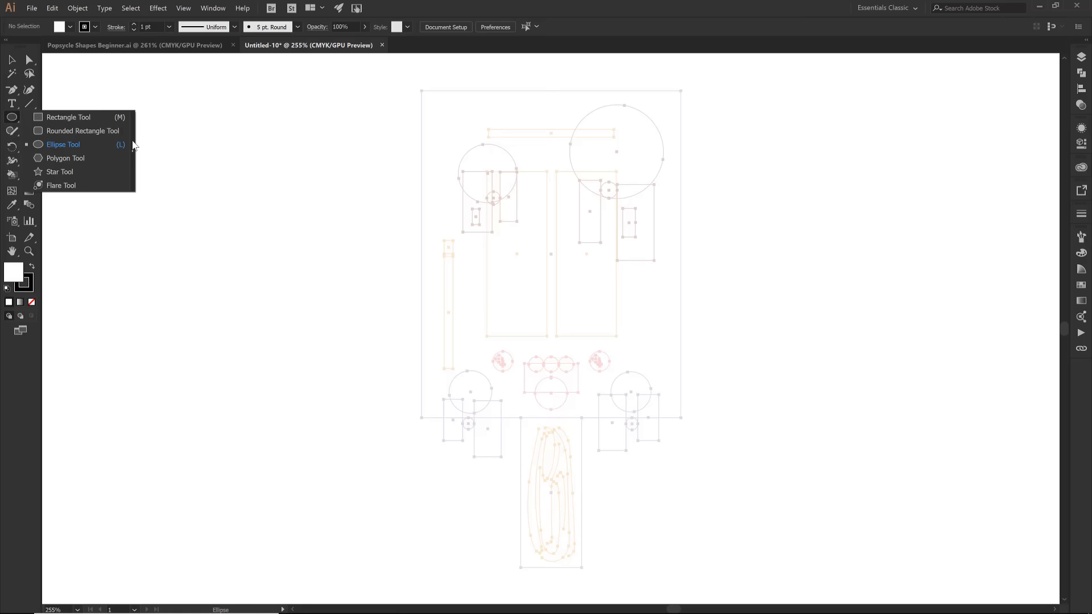
click(134, 146)
drag(57, 68, 275, 120)
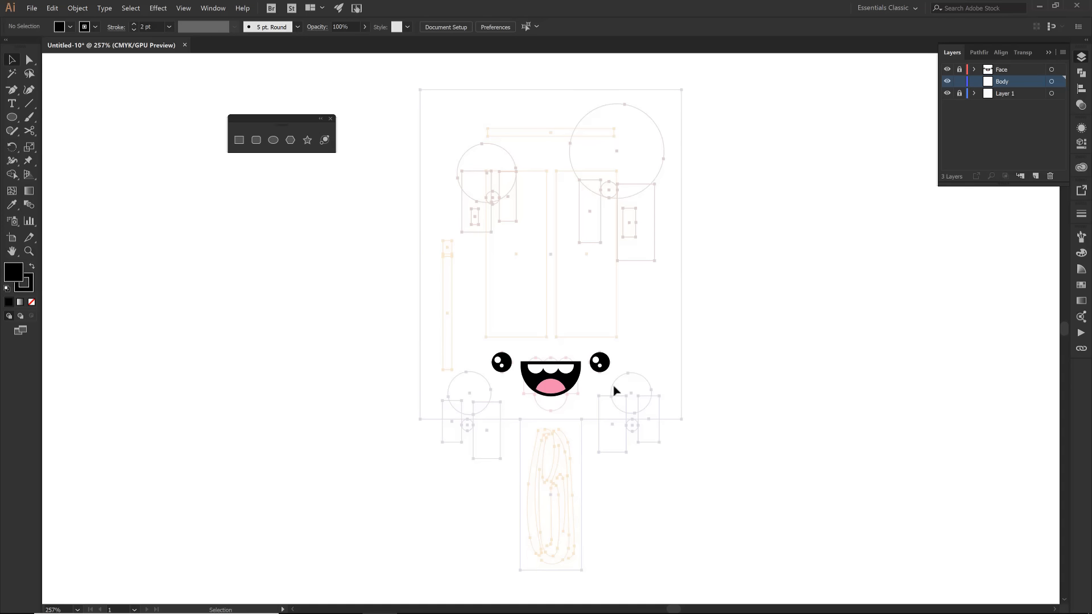
- Draw a rectangle about 2.49 x 3.13 in over the template's large body outline on the Body layer and remove its fill
click(239, 140)
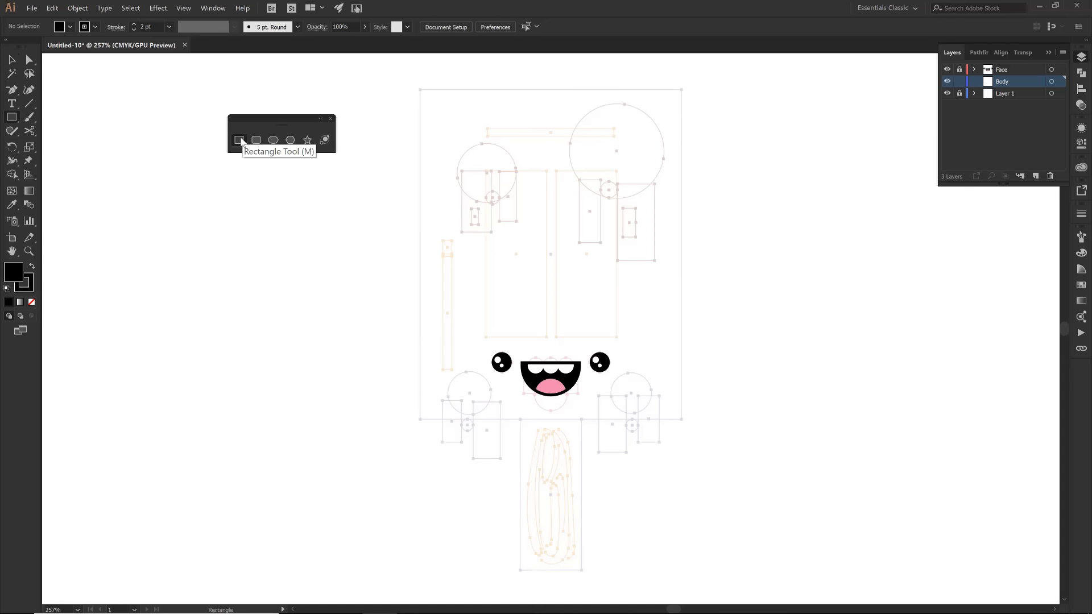
drag(421, 90, 562, 280)
drag(600, 319, 681, 419)
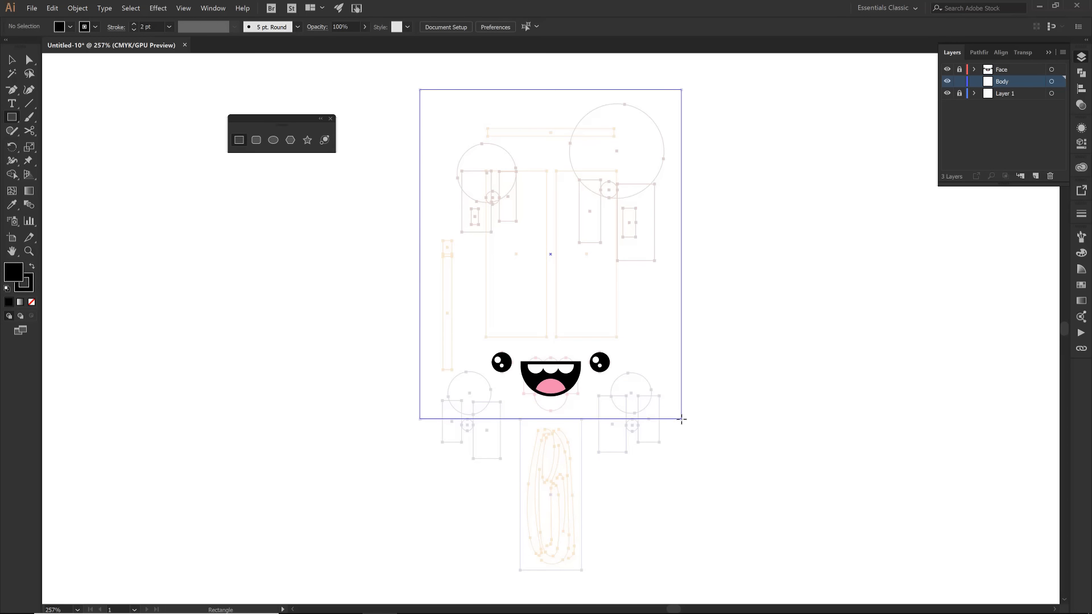
drag(681, 419, 681, 419)
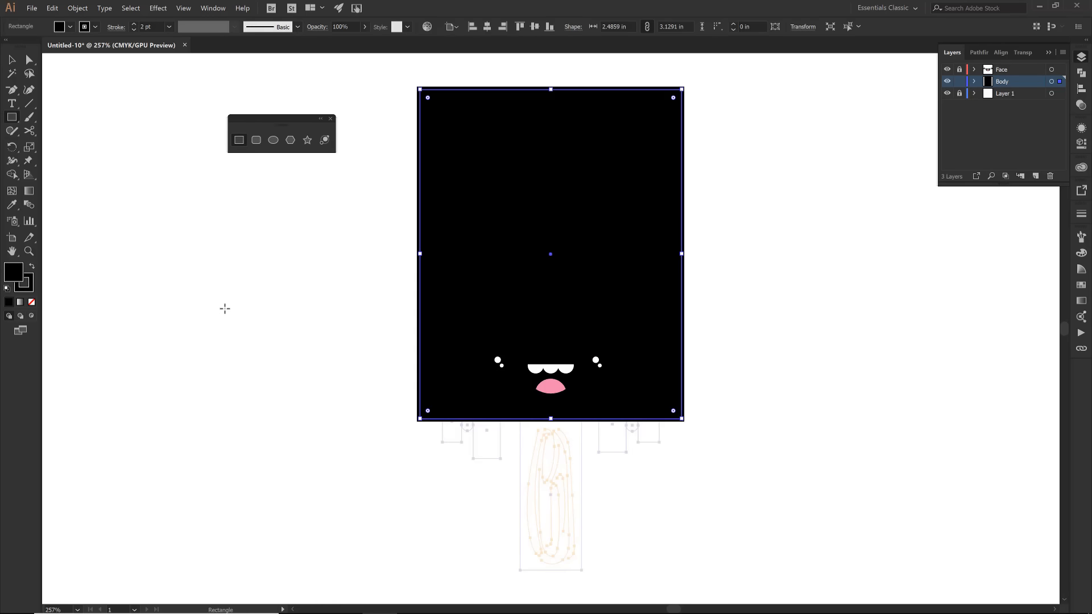
click(32, 304)
- Trace the popsicle stick with a rectangle about 0.59 x 1.44 in and the two lower-left drips with smaller rectangles
drag(519, 571, 583, 420)
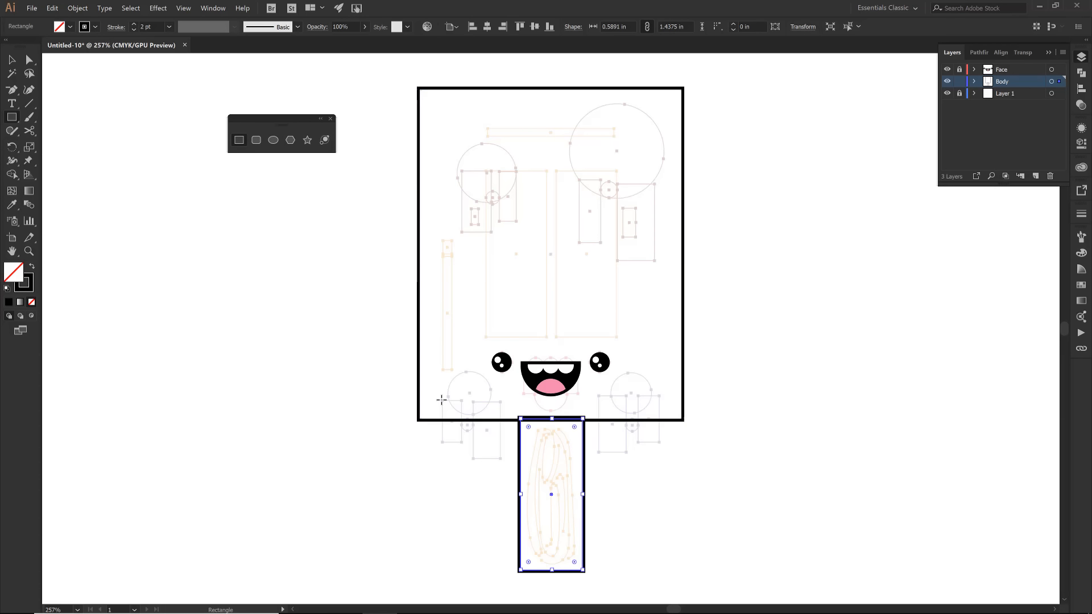
drag(441, 400, 500, 459)
- Align the strokes of the body, stick and drip rectangles to center and set their weight to 1 pt
key(z)
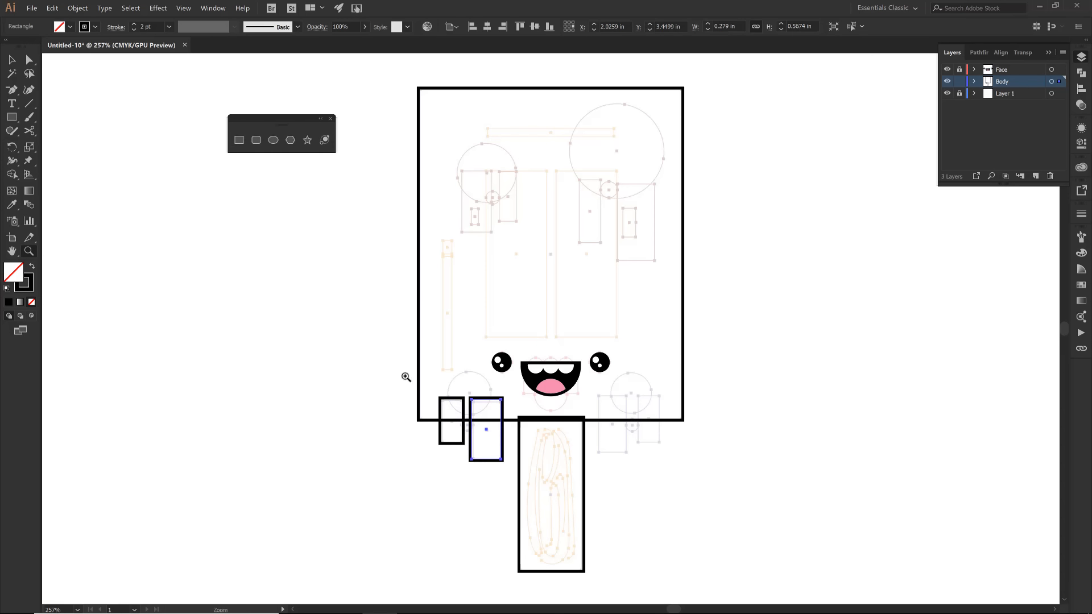
drag(406, 356, 520, 475)
key(v)
click(1081, 213)
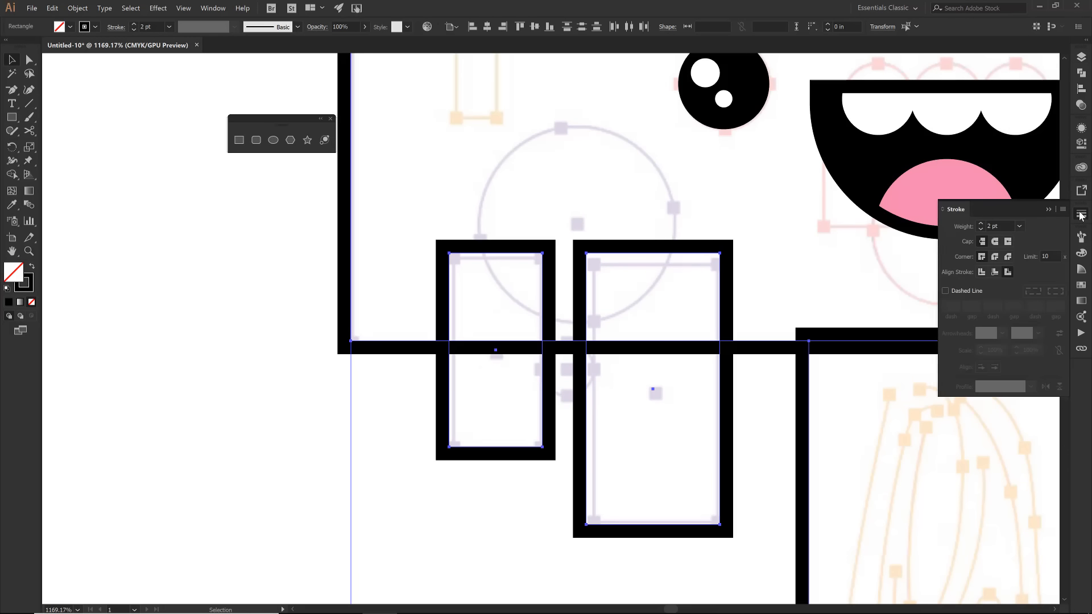
click(982, 272)
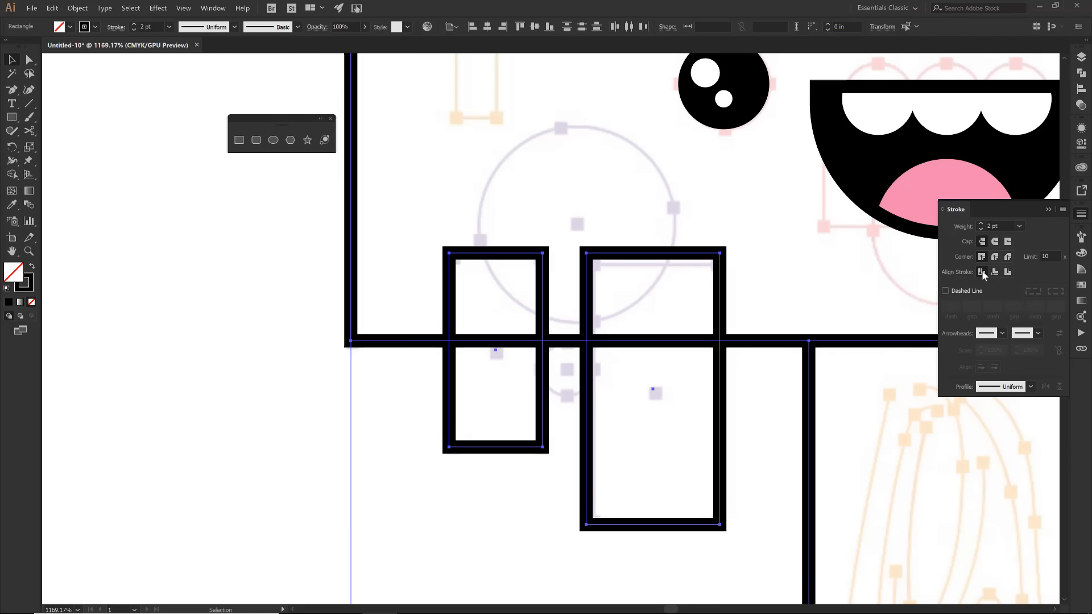
click(1019, 226)
click(1032, 276)
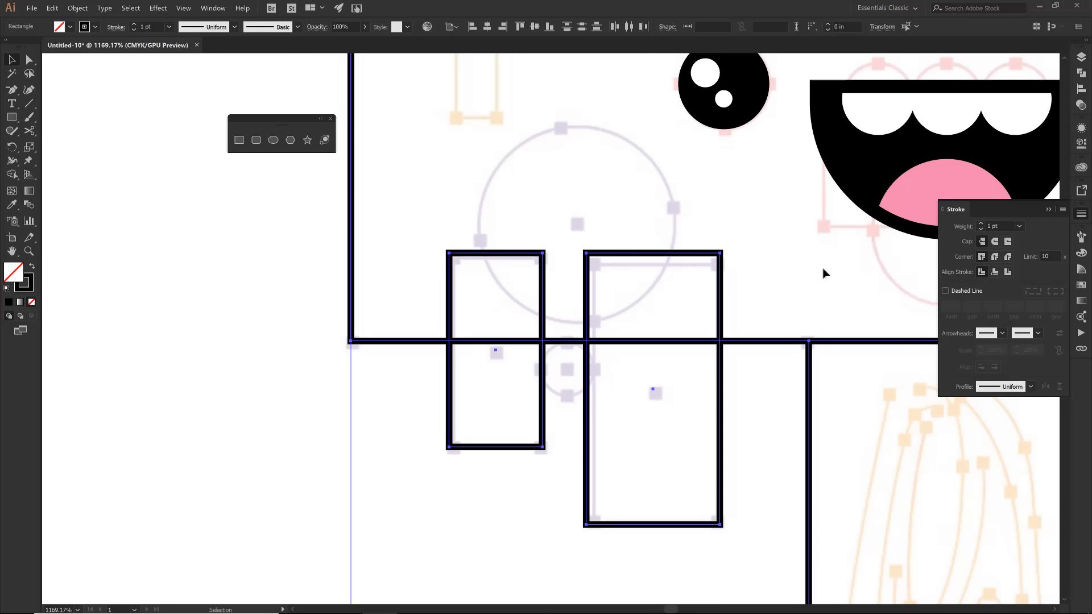
- Narrow the right-hand drip rectangle to about 0.265 in by moving its left edge inward to match the template
click(610, 319)
click(586, 376)
drag(586, 388, 593, 388)
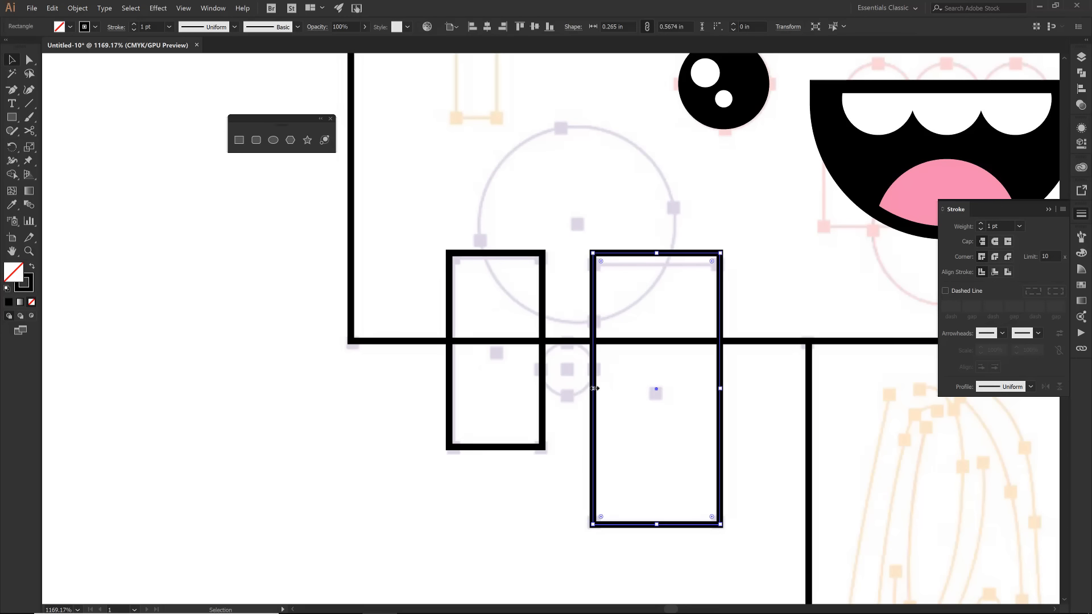
- Draw a circle about 0.41 in wide over the drips and a small one about 0.114 in wide between them
key(l)
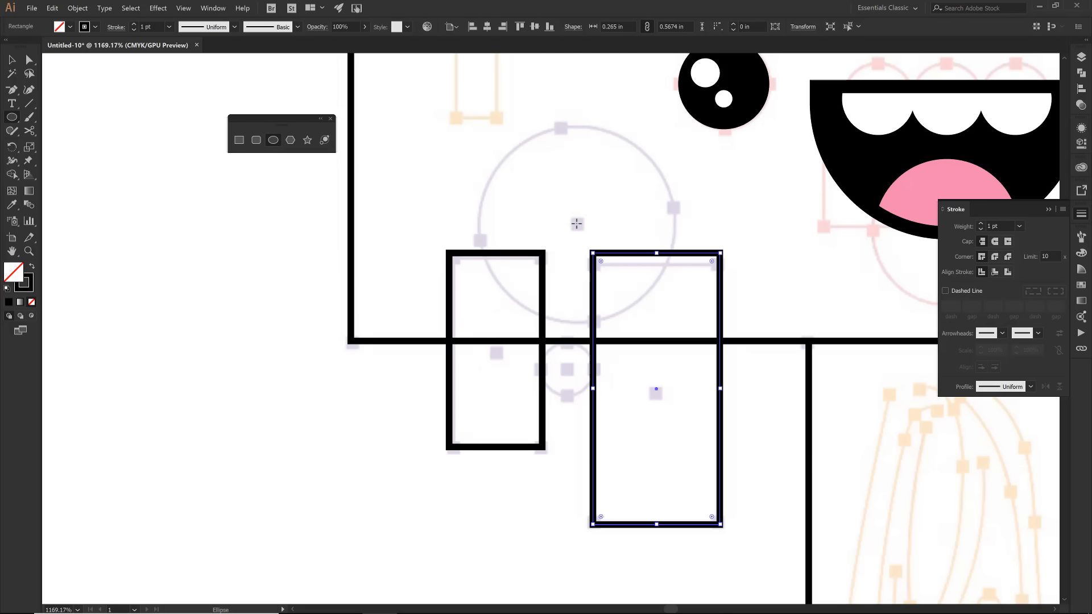
drag(577, 223, 654, 320)
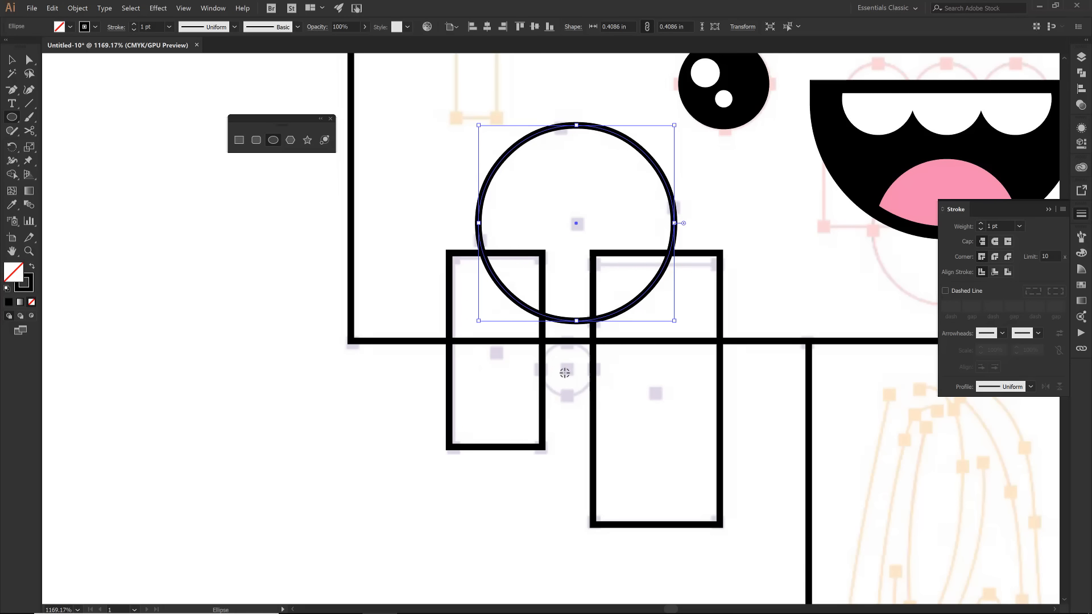
drag(567, 369, 578, 394)
- Shrink the small circle to about 0.106 in to fit between the drip rectangles and move it up onto the large circle's lower edge
key(z)
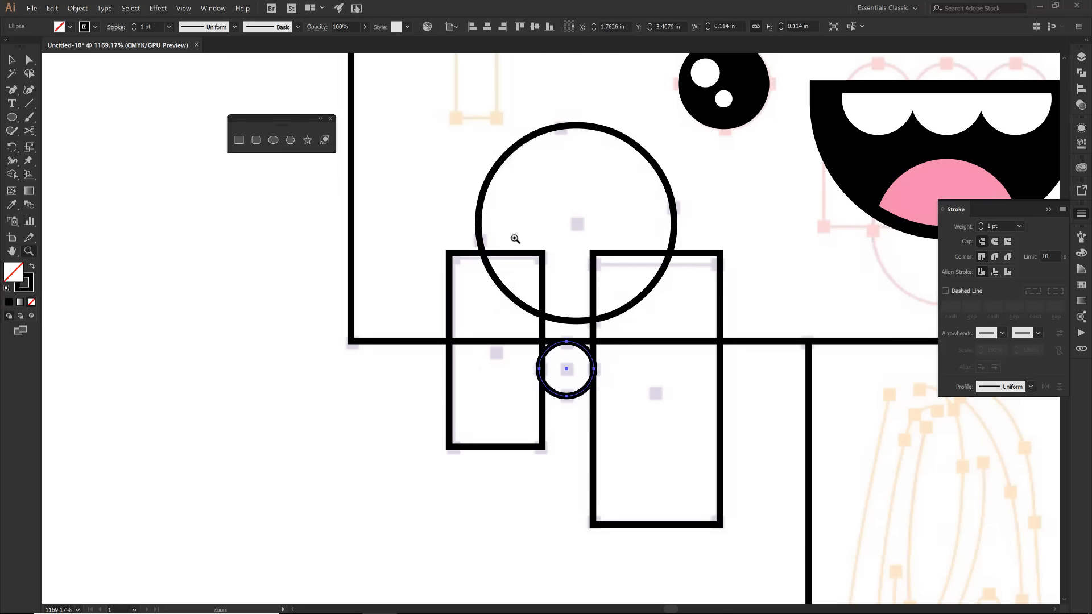
drag(517, 288, 619, 425)
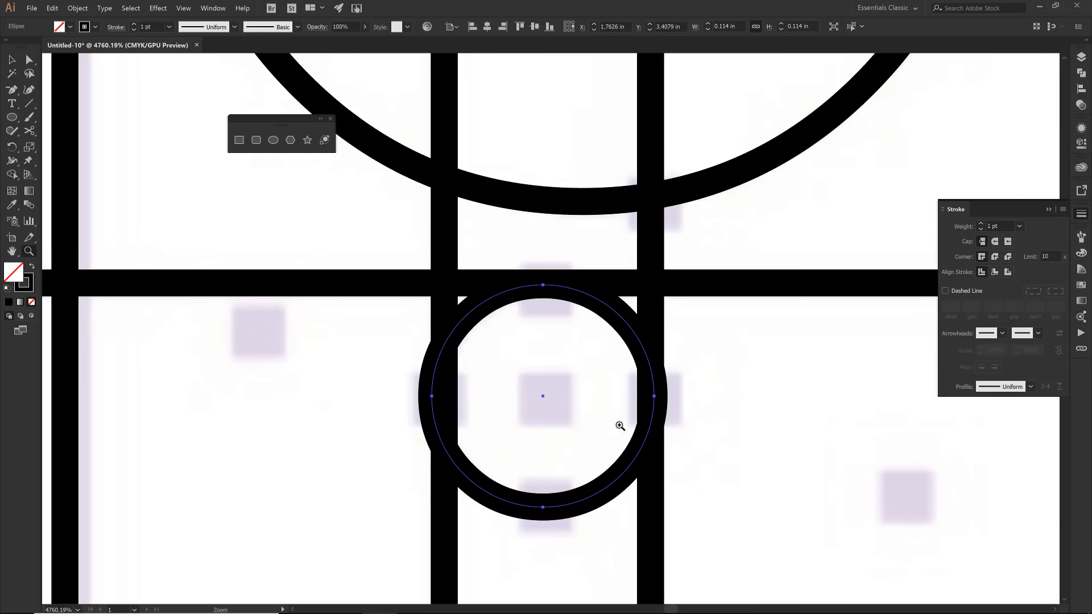
key(v)
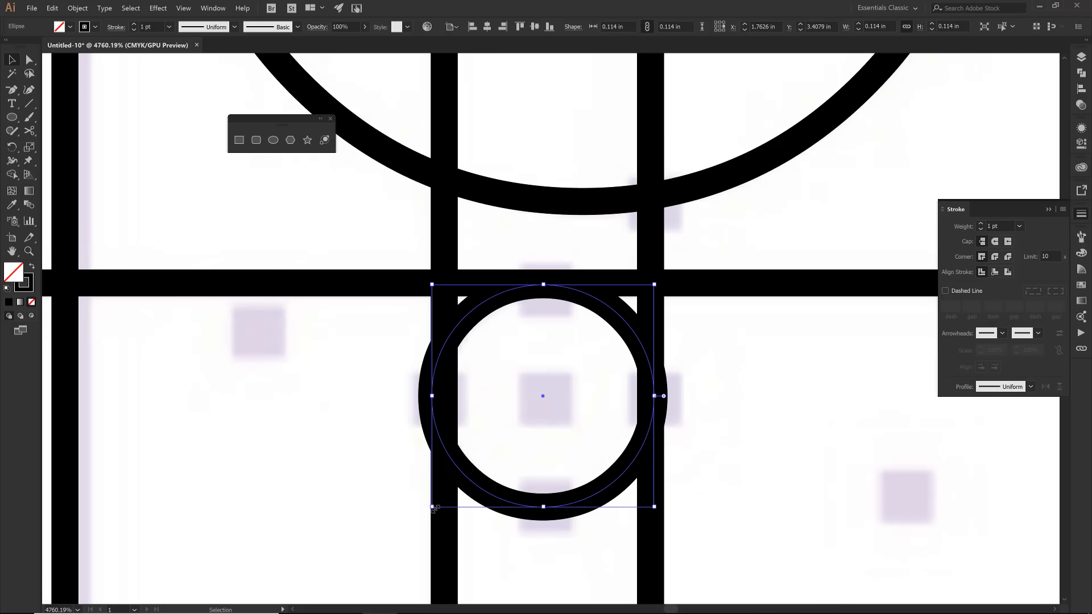
drag(432, 506, 444, 494)
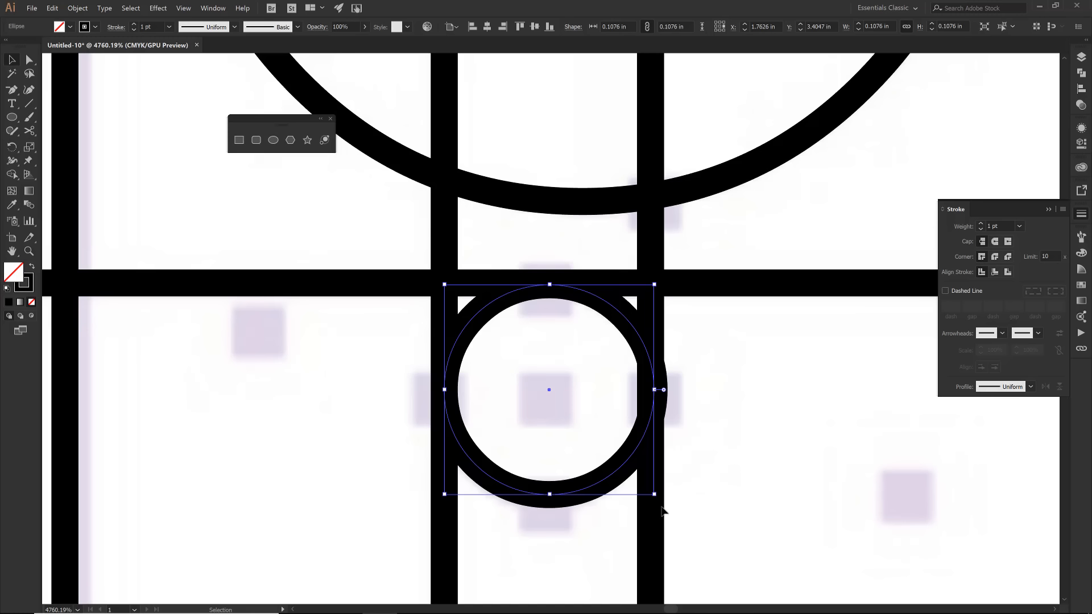
drag(654, 494, 655, 494)
mouse_move(644, 480)
mouse_down()
mouse_move(663, 496)
mouse_move(654, 493)
mouse_up()
drag(548, 503, 549, 410)
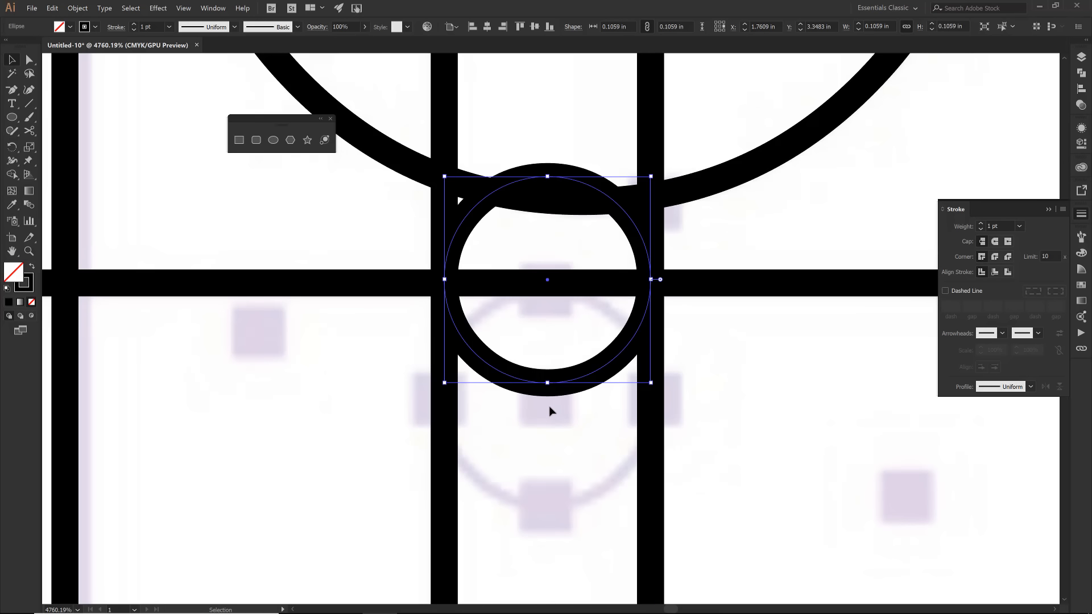
- Move the large circle up and slightly left so it rests on top of the small circle between the drips
key(ctrl+minus)
key(ctrl+minus)
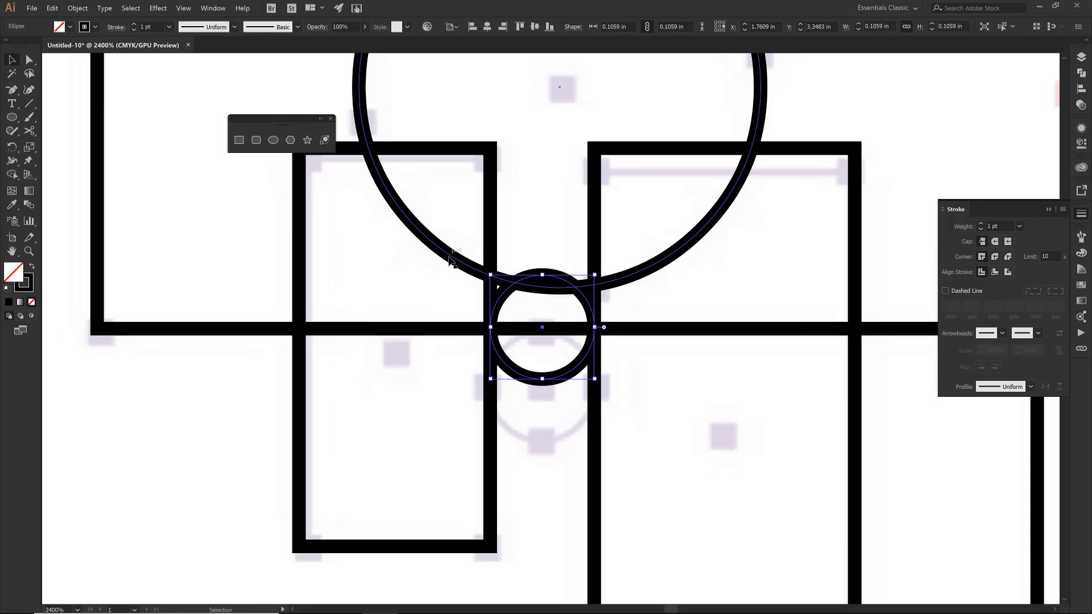
key(a)
key(ctrl+minus)
key(v)
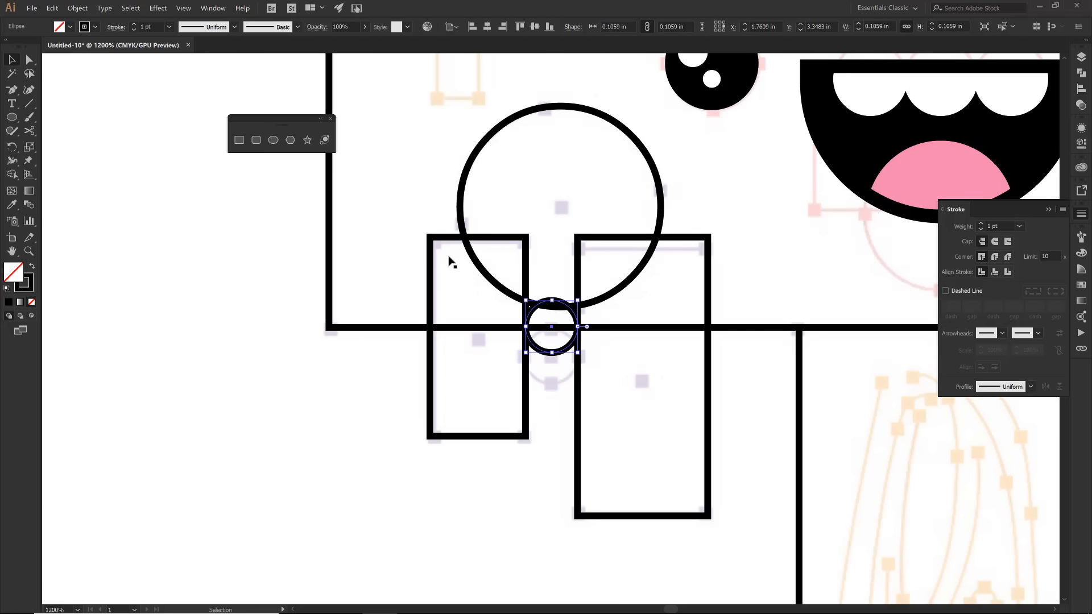
click(499, 289)
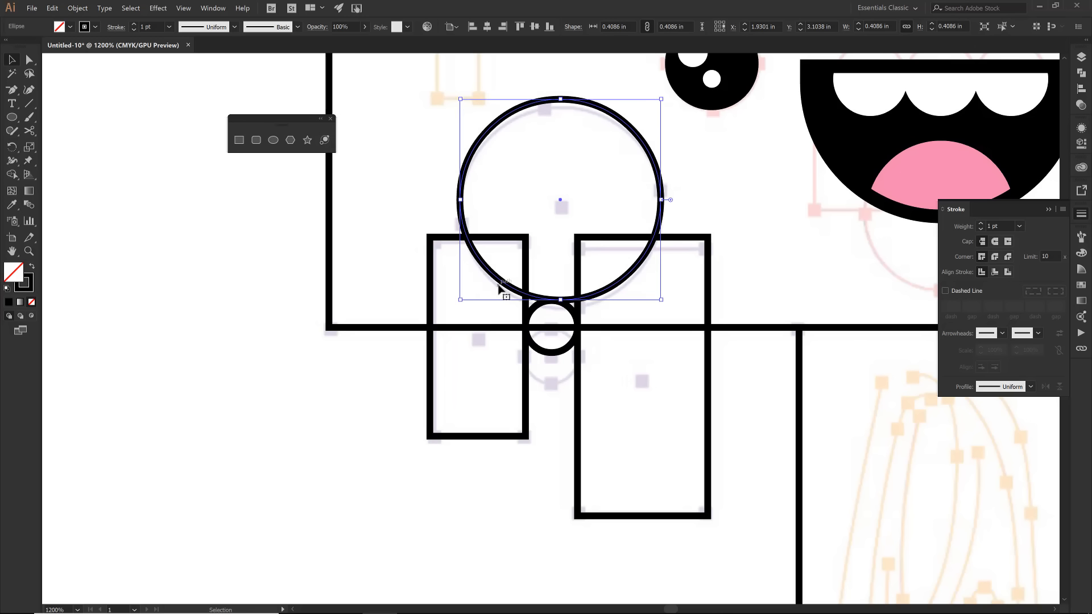
drag(603, 292, 592, 296)
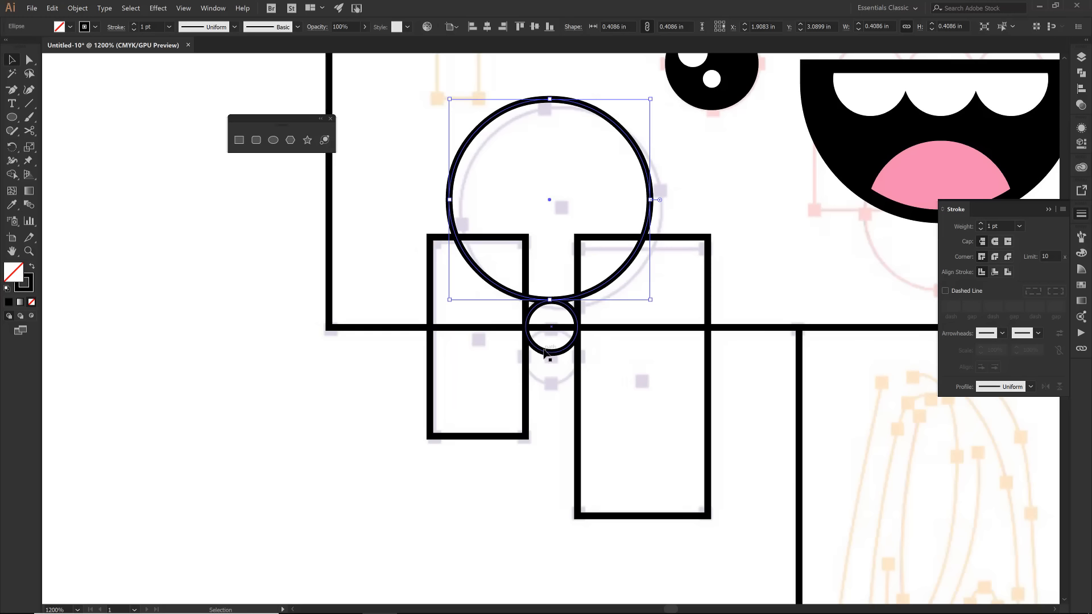
- Hide the template on Layer 1 and switch to outline view where the large and small circles meet
key(z)
drag(500, 274, 593, 382)
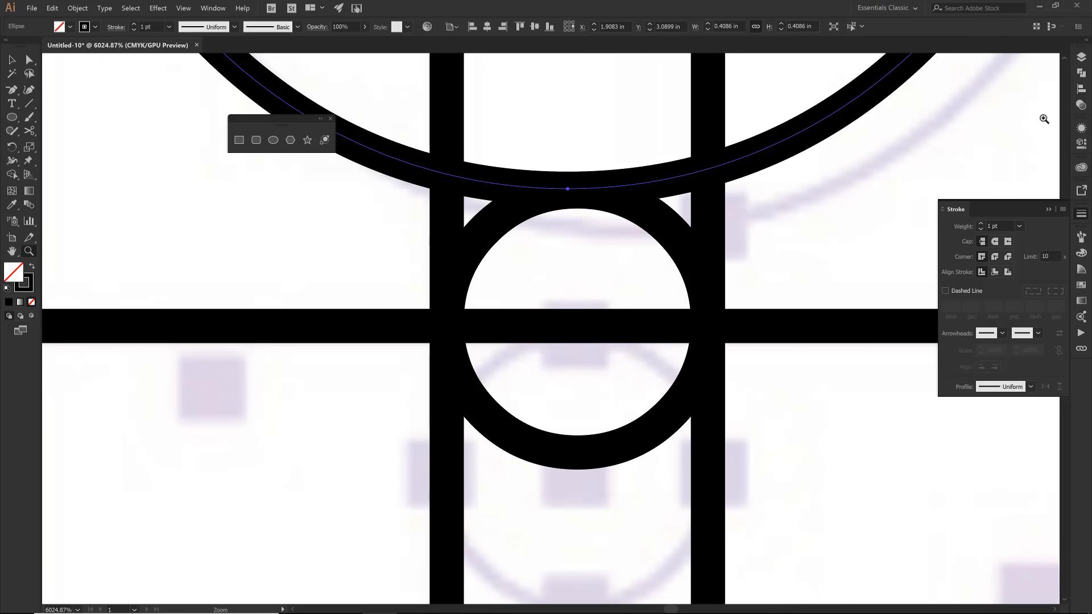
click(1081, 57)
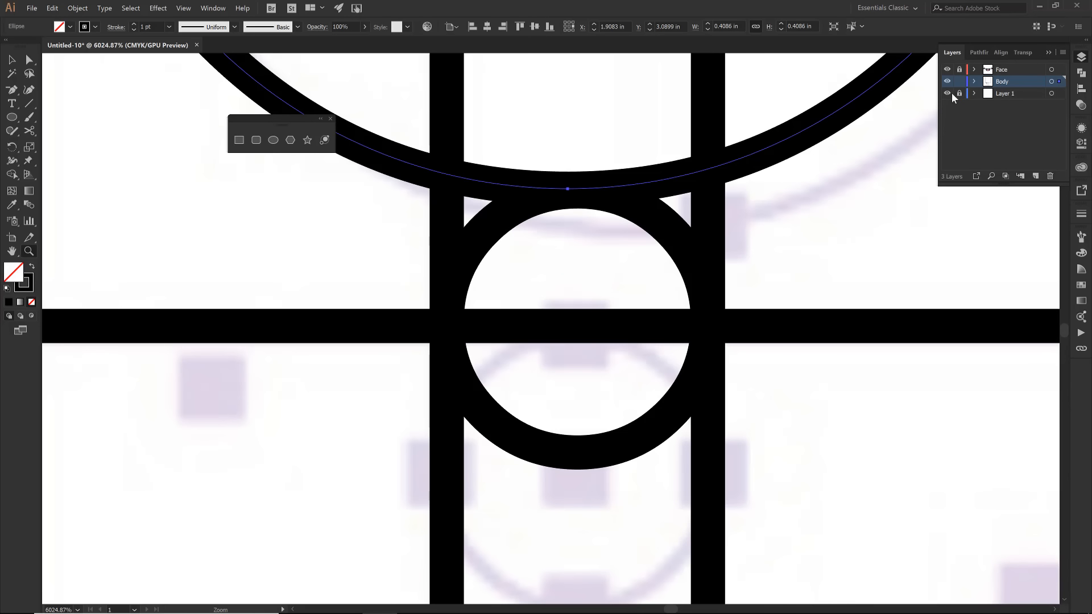
click(949, 94)
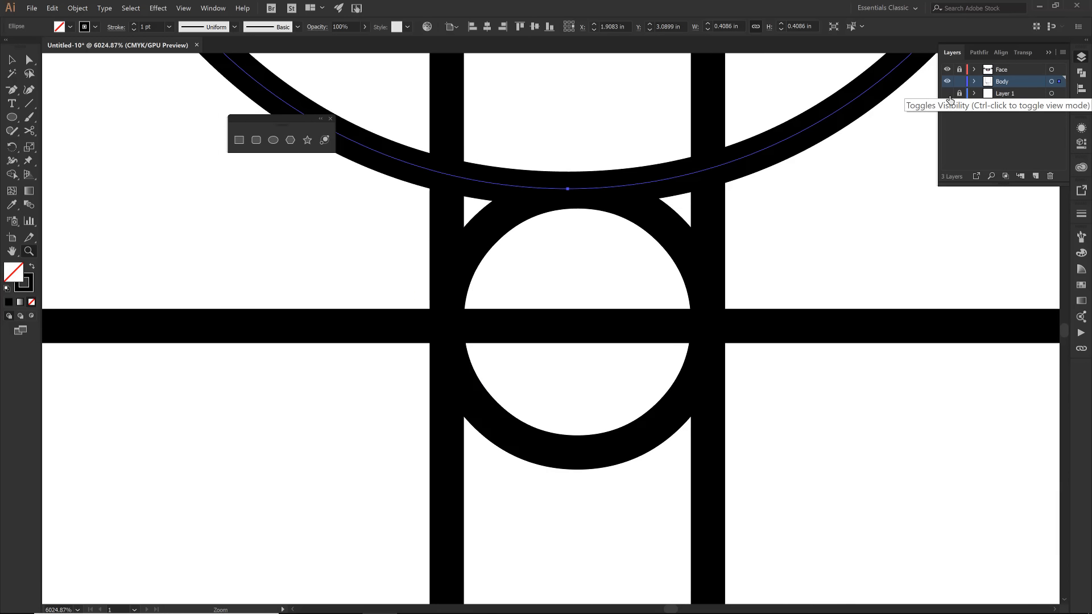
key(ctrl+y)
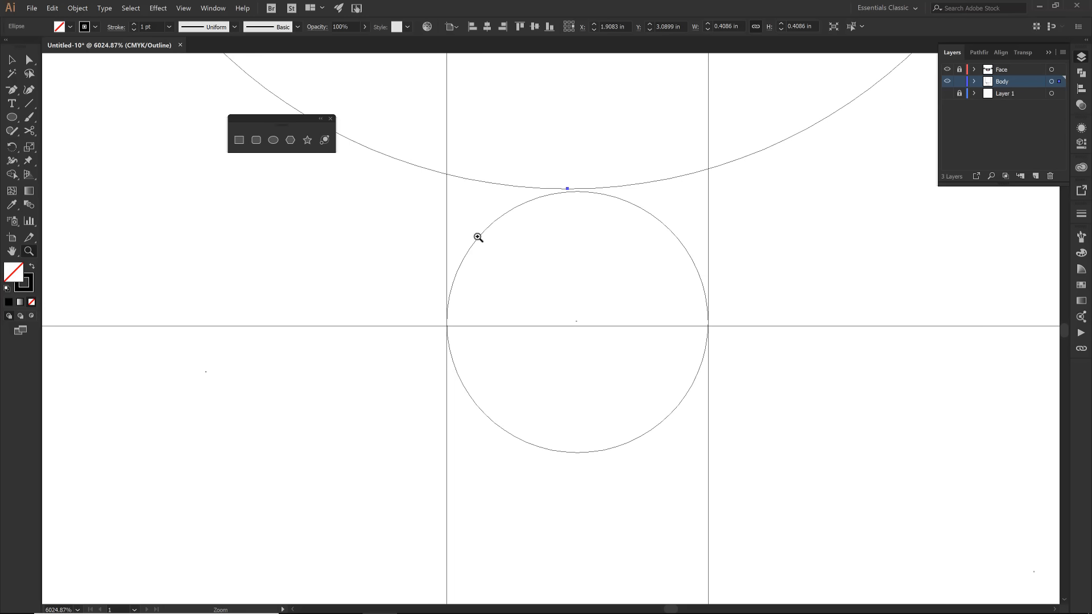
- Snap the large circle's bottom anchor onto the small circle's top anchor and return to preview mode
key(v)
click(400, 264)
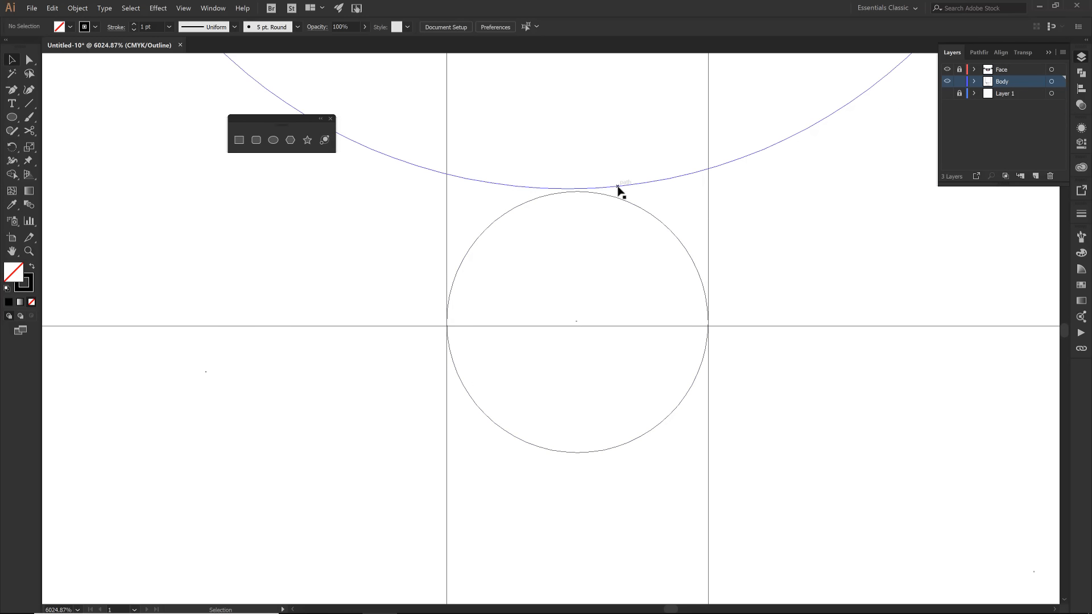
drag(617, 187, 626, 191)
drag(614, 249, 614, 249)
click(409, 263)
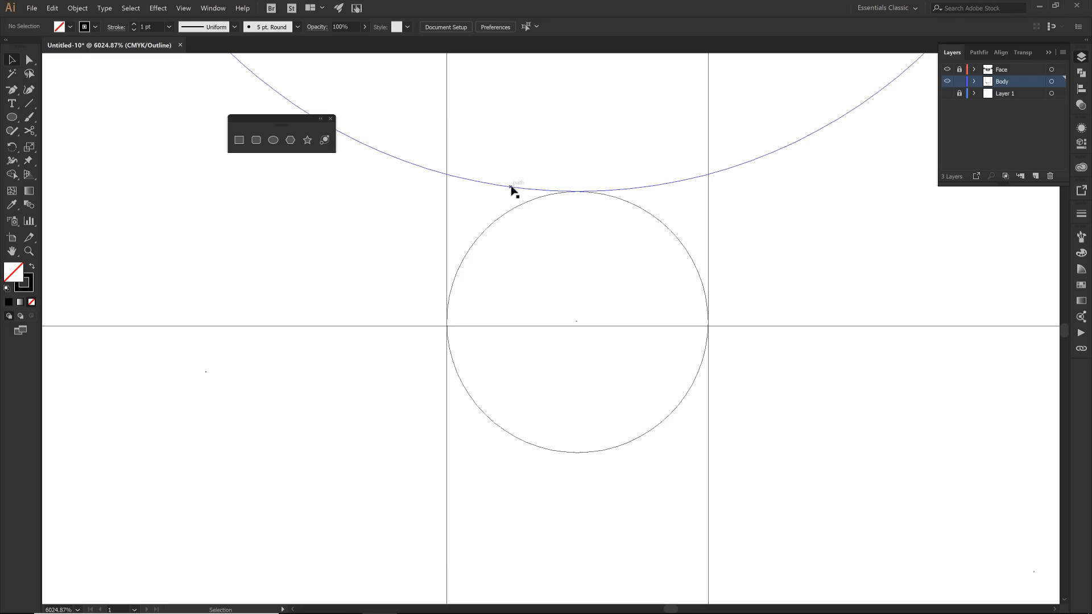
key(ctrl+y)
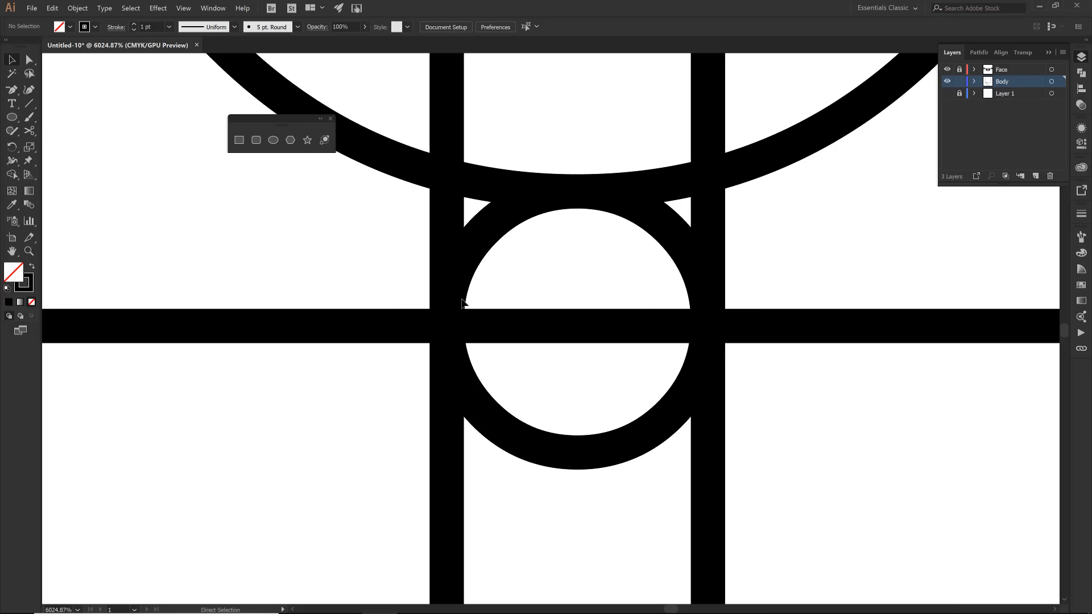
- Round both bottom corners of the left-hand drip rectangle fully, to a radius of about 0.1 in
key(ctrl+minus)
key(ctrl+minus)
key(ctrl+minus)
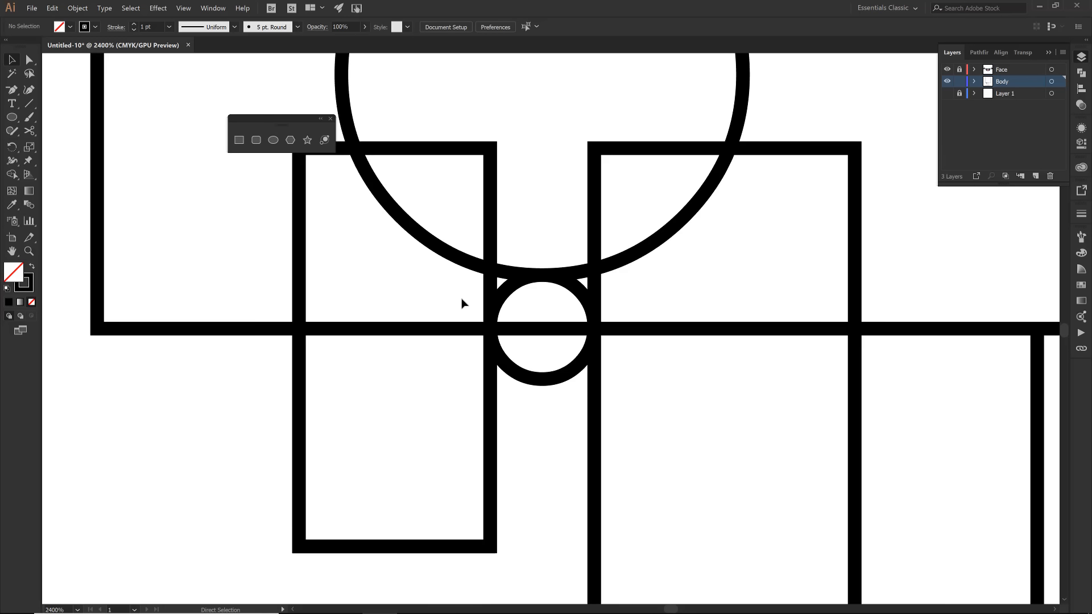
scroll(461, 304, down, 3)
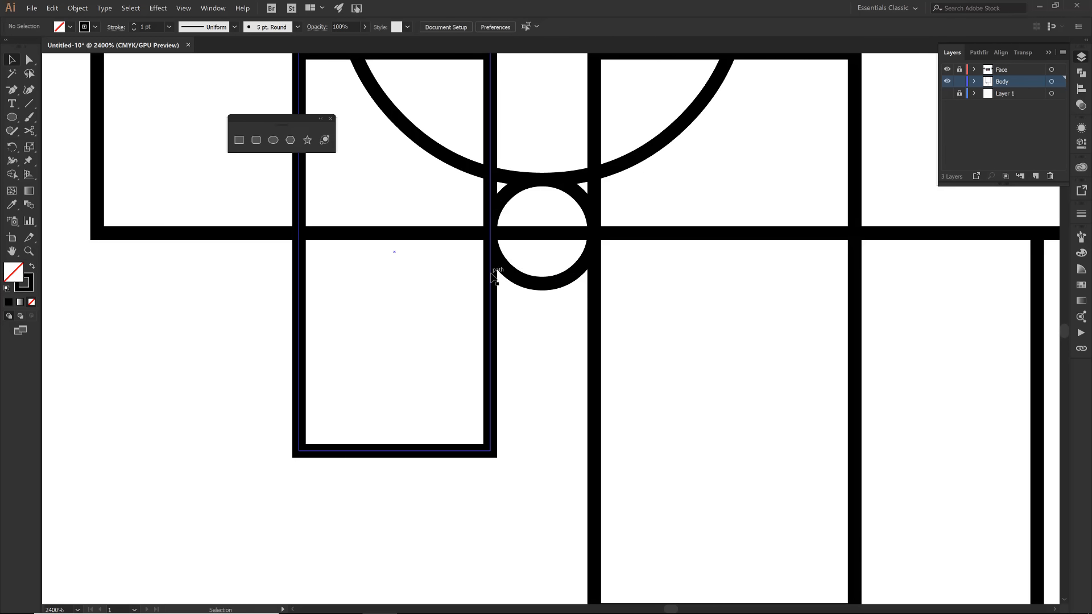
key(a)
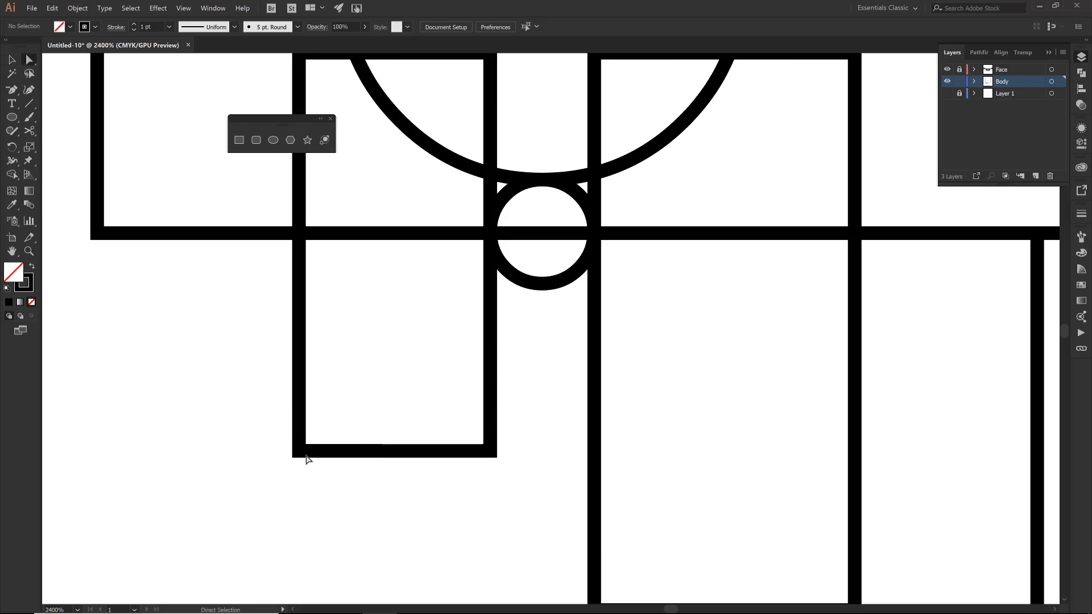
click(299, 451)
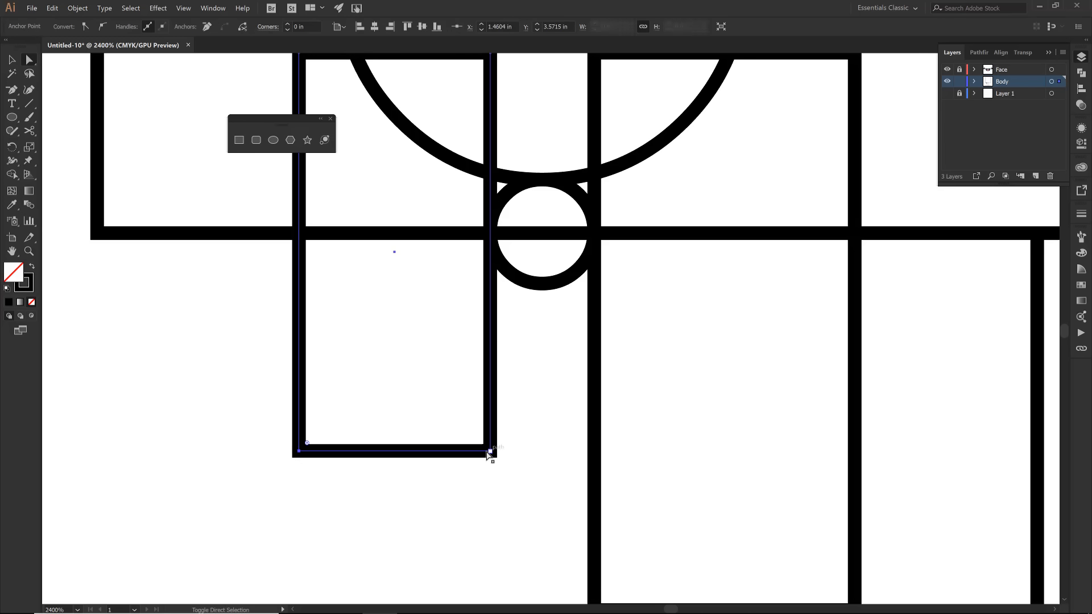
shift+click(491, 452)
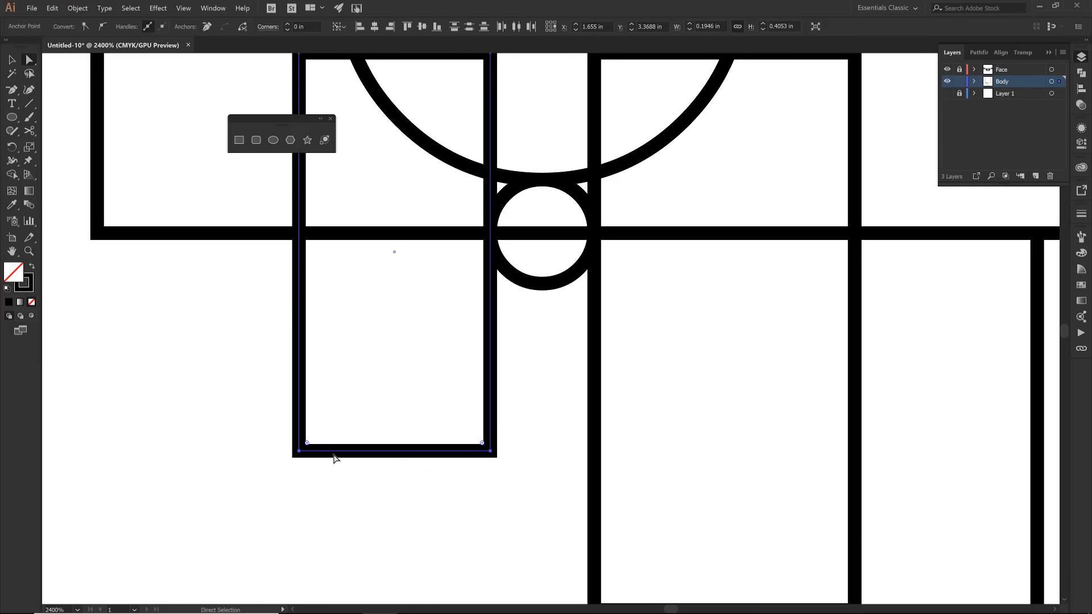
drag(309, 442, 419, 268)
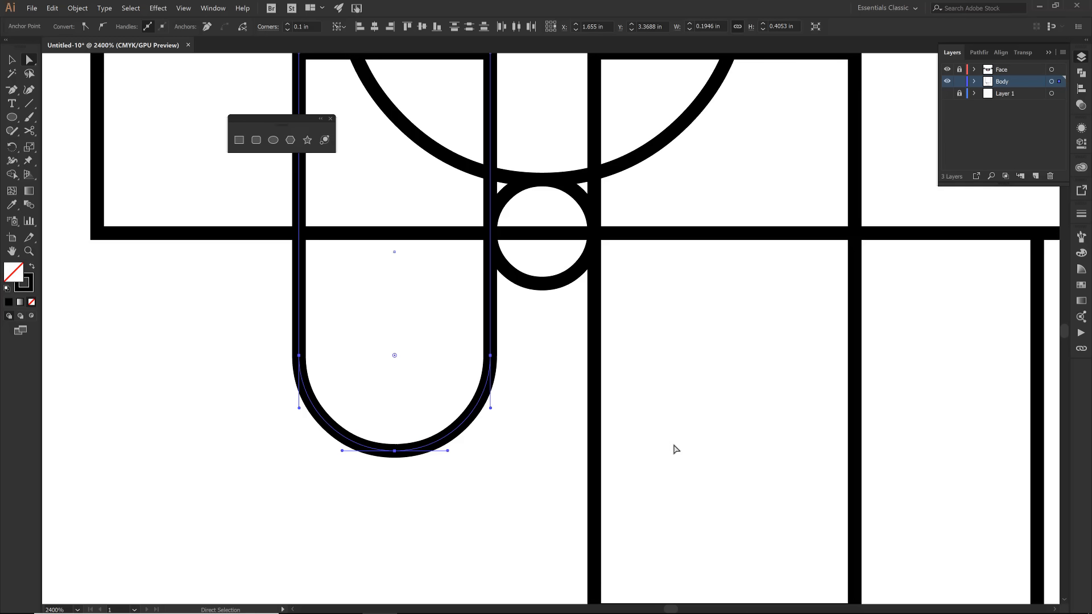
- Round both bottom corners of the right-hand drip rectangle fully, to a radius of about 0.13 in
drag(714, 470, 687, 339)
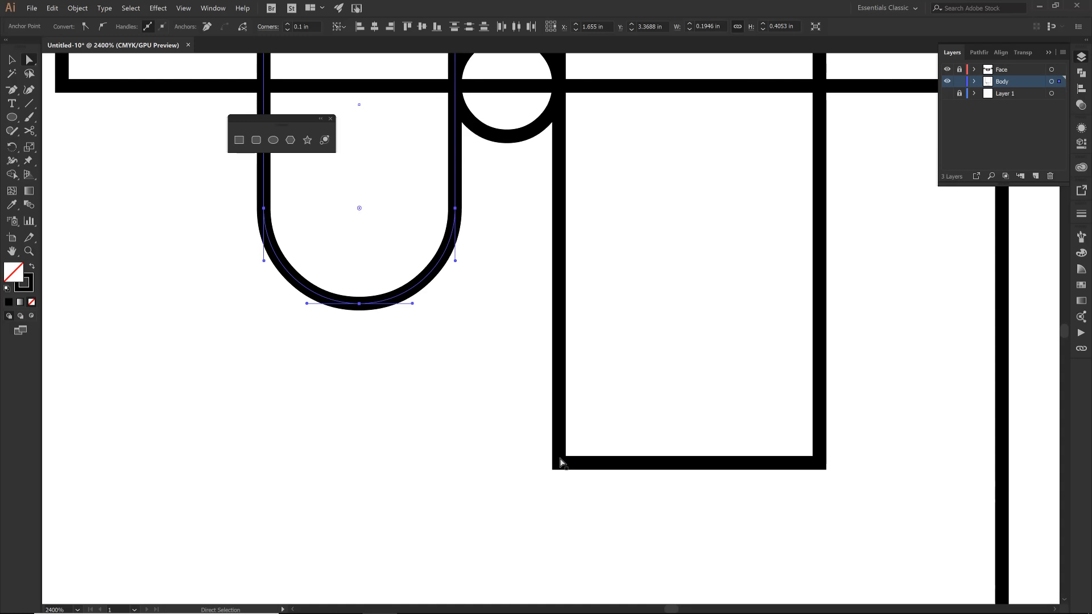
click(559, 461)
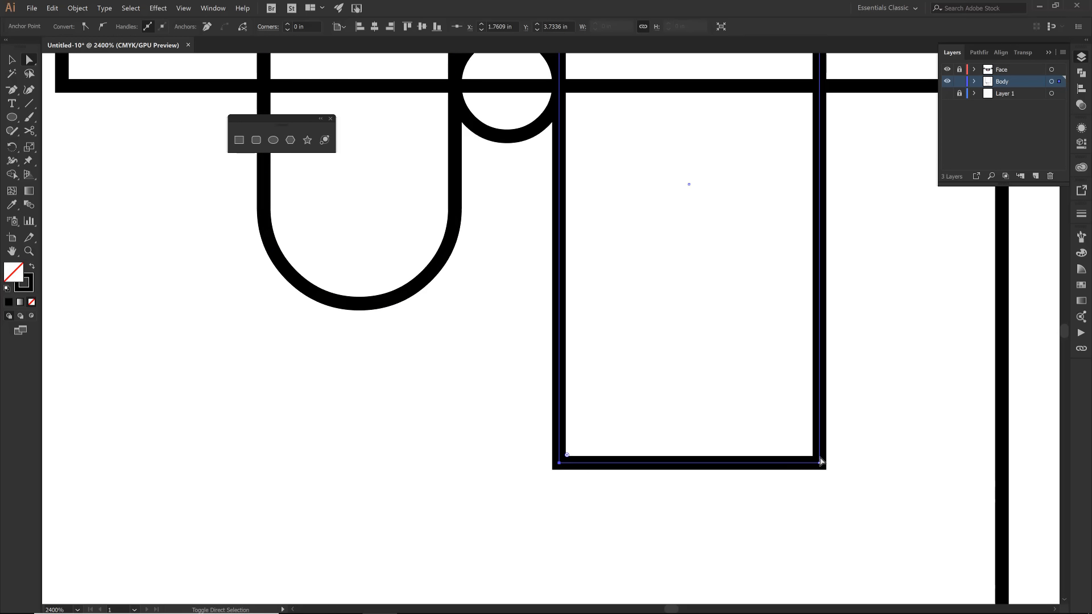
shift+click(819, 463)
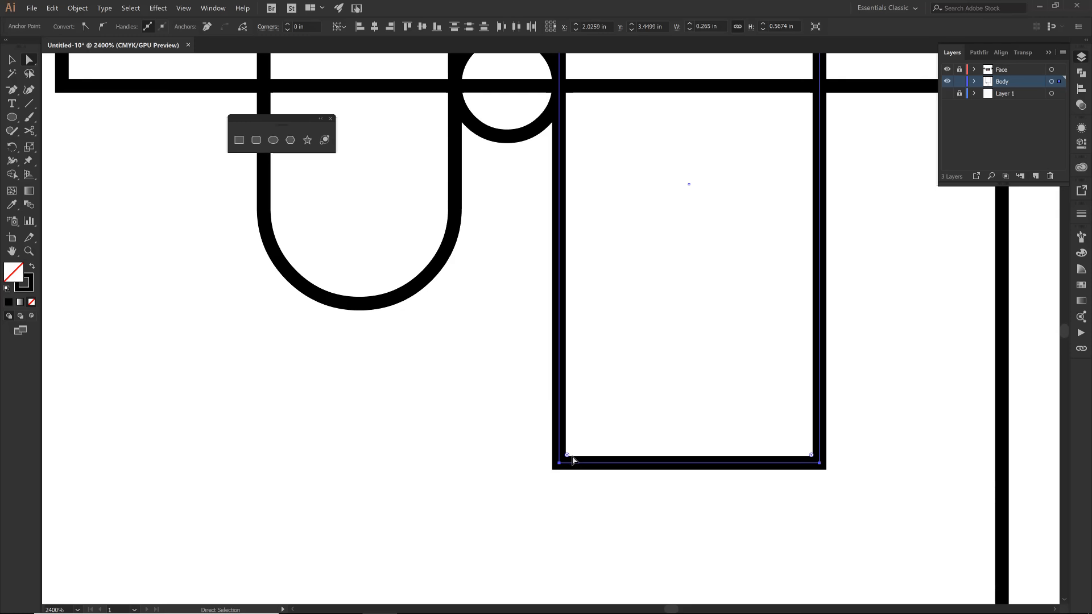
drag(567, 455, 700, 261)
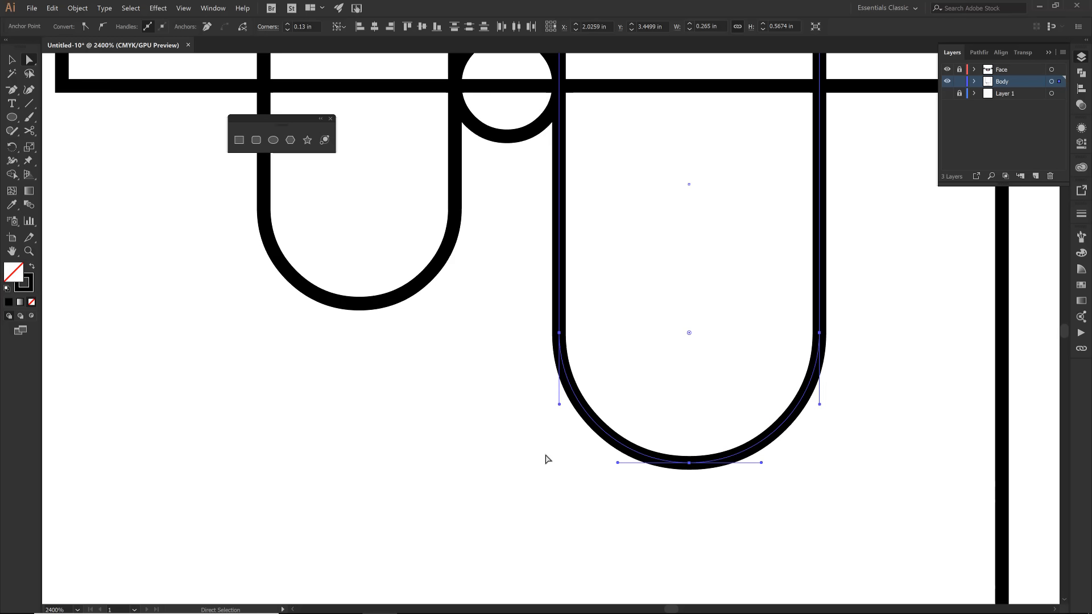
click(517, 494)
- Taper the stick by scaling its two top anchor points inward, keeping the bottom edge at full width
key(v)
key(ctrl+0)
click(520, 498)
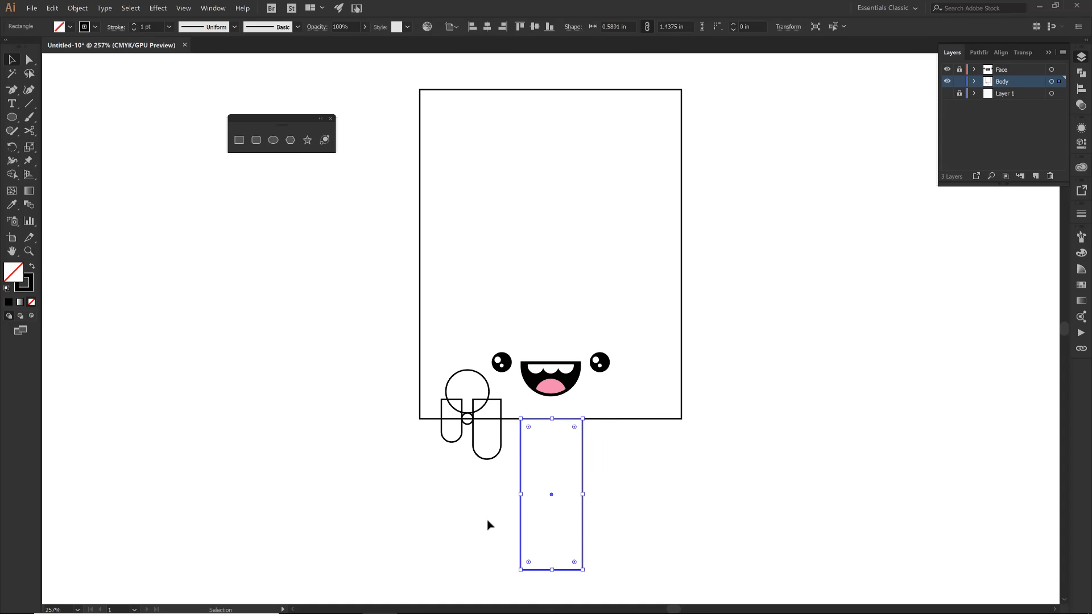
key(a)
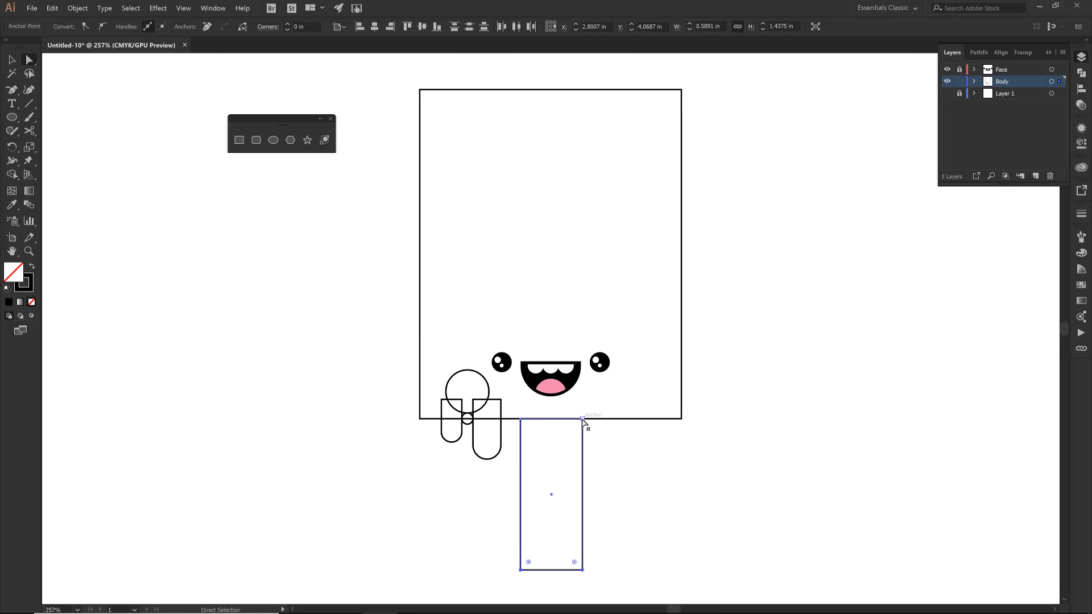
key(s)
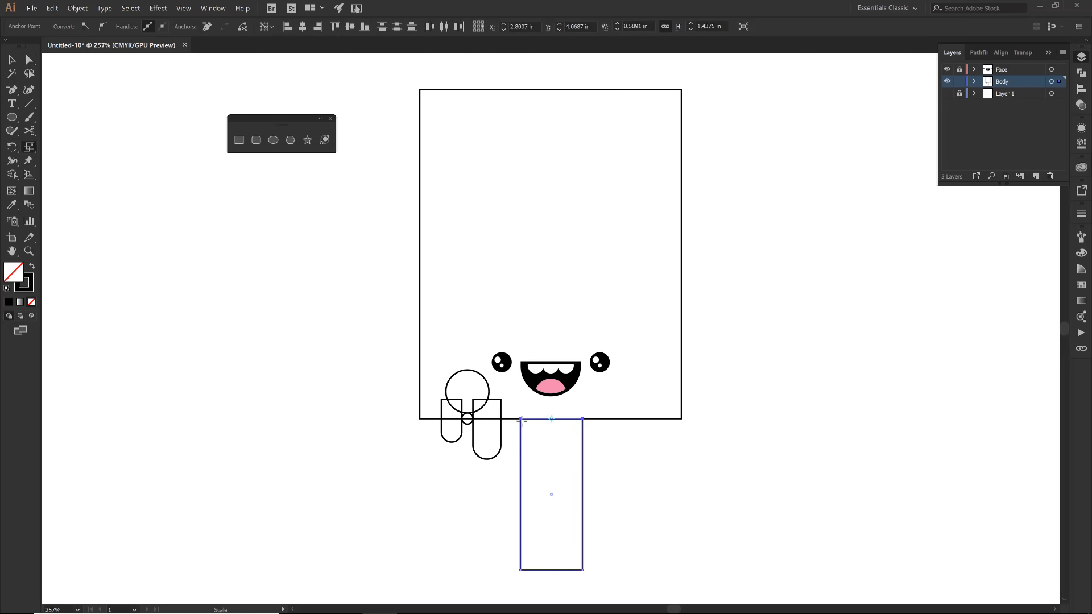
drag(522, 421, 529, 423)
key(a)
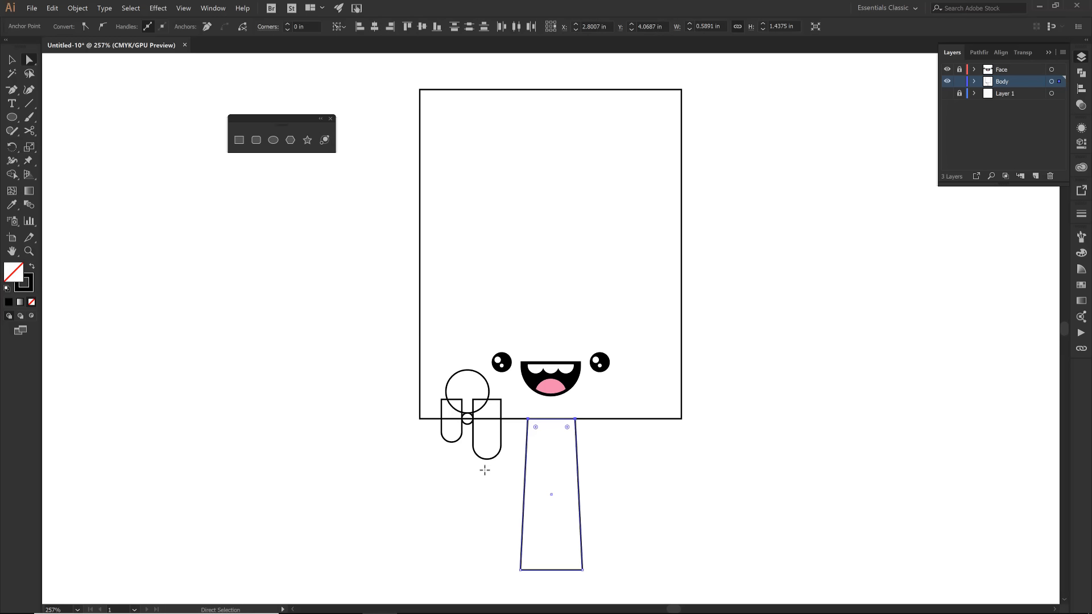
click(484, 469)
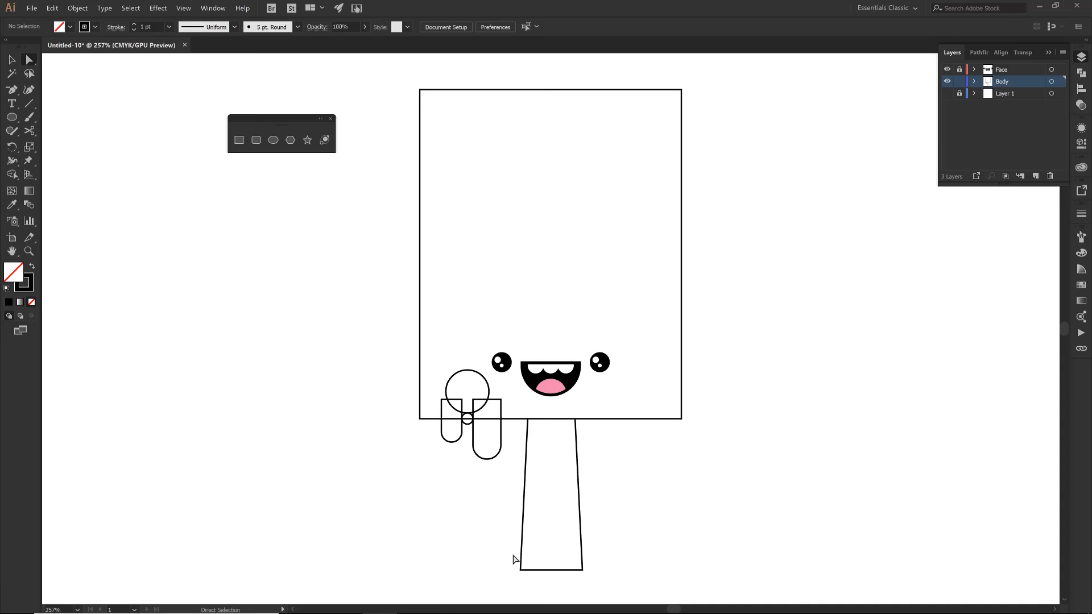
- Round both bottom corners of the stick fully, to a radius of about 0.28 in
click(520, 570)
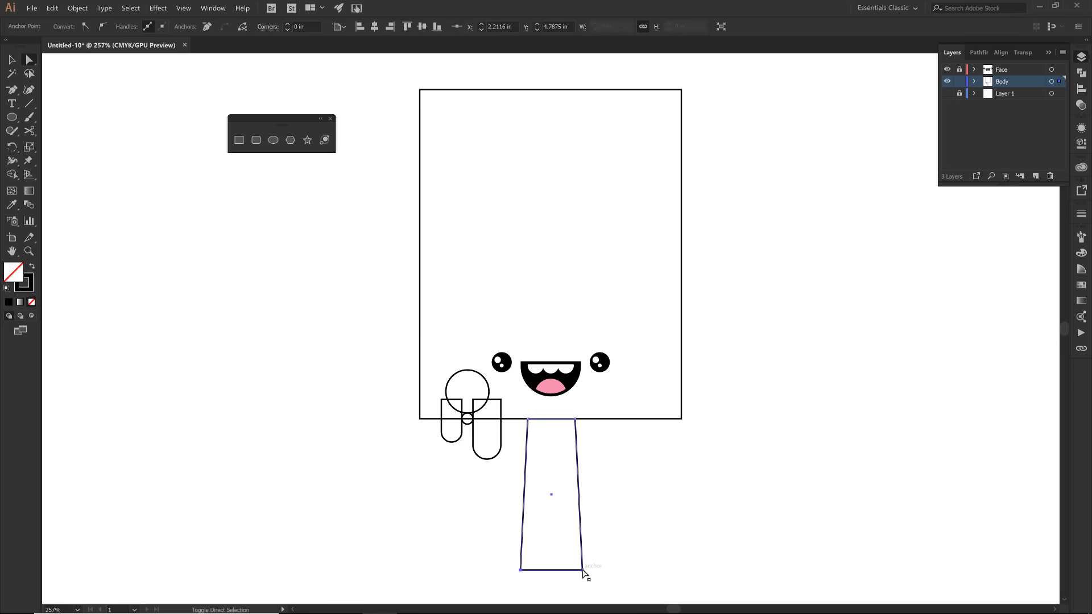
shift+click(583, 571)
drag(528, 563, 554, 517)
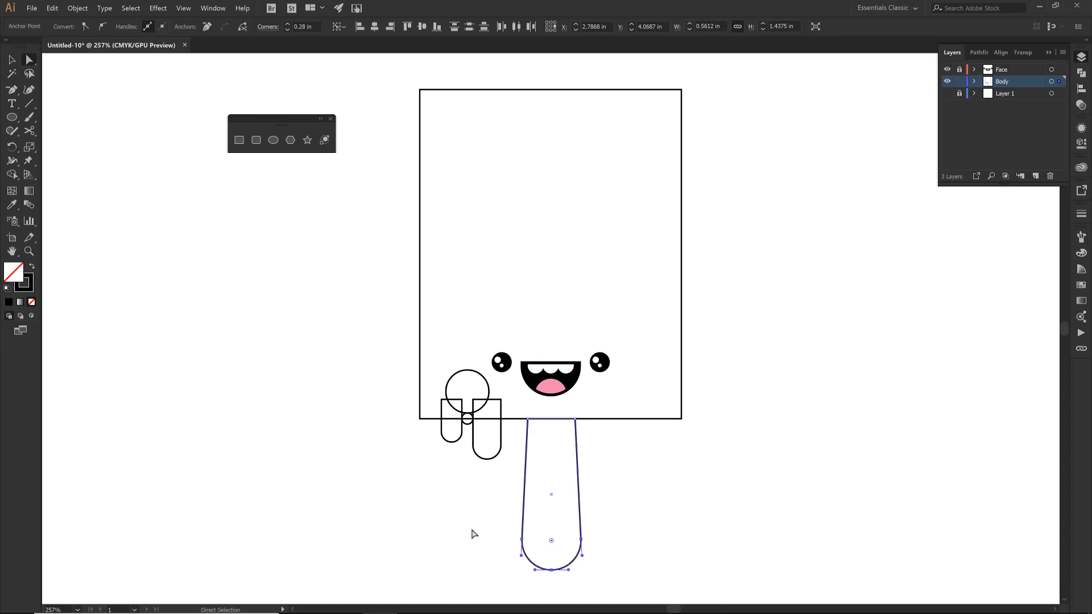
- Taper the body by scaling its two bottom anchor points slightly inward, and round both bottom corners a little
click(420, 418)
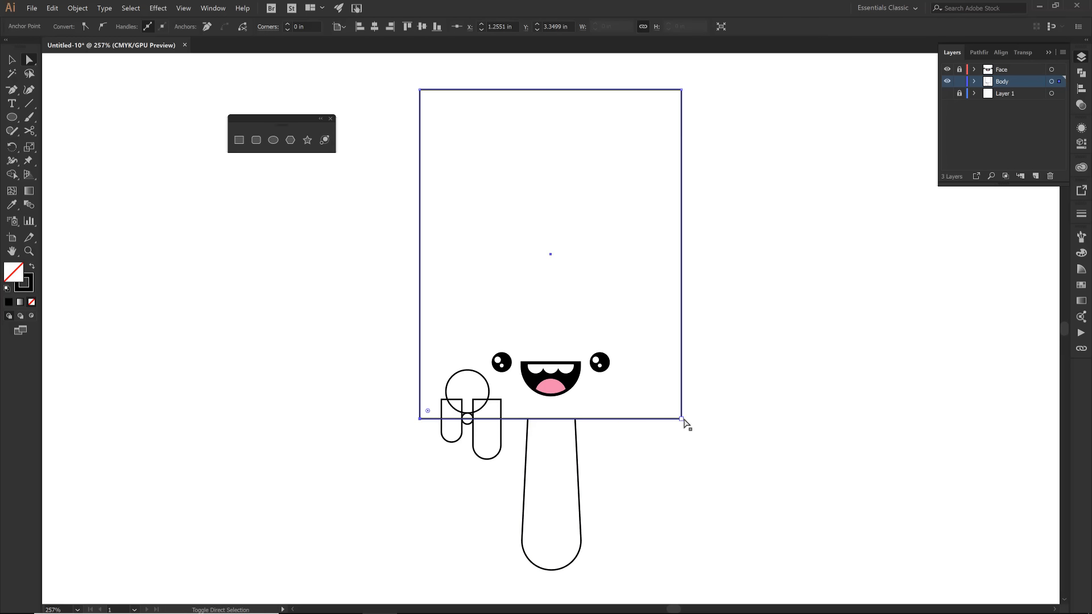
shift+click(683, 420)
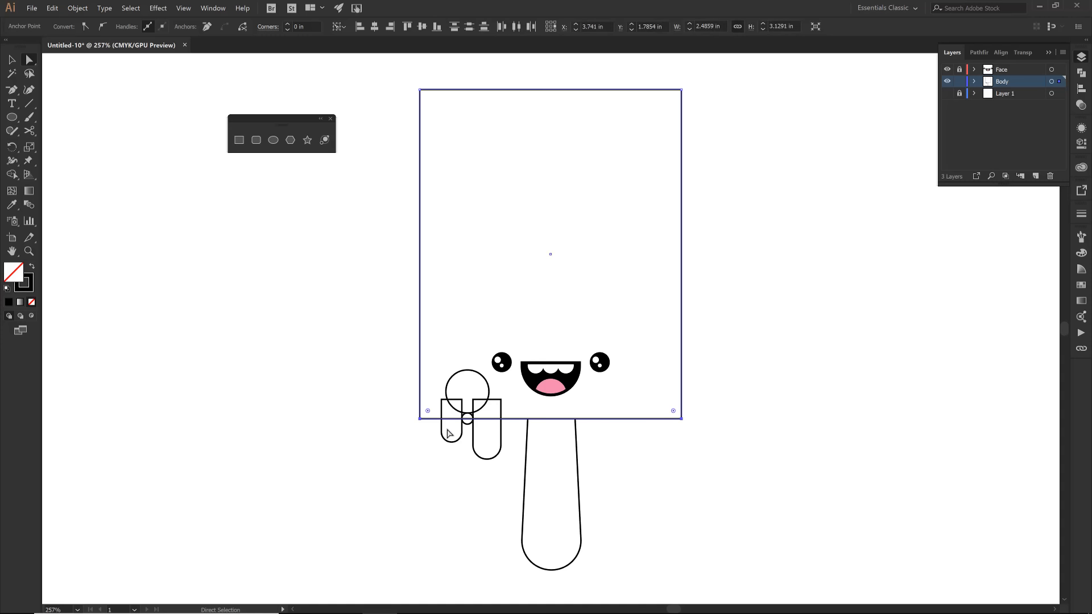
key(s)
drag(421, 420, 429, 419)
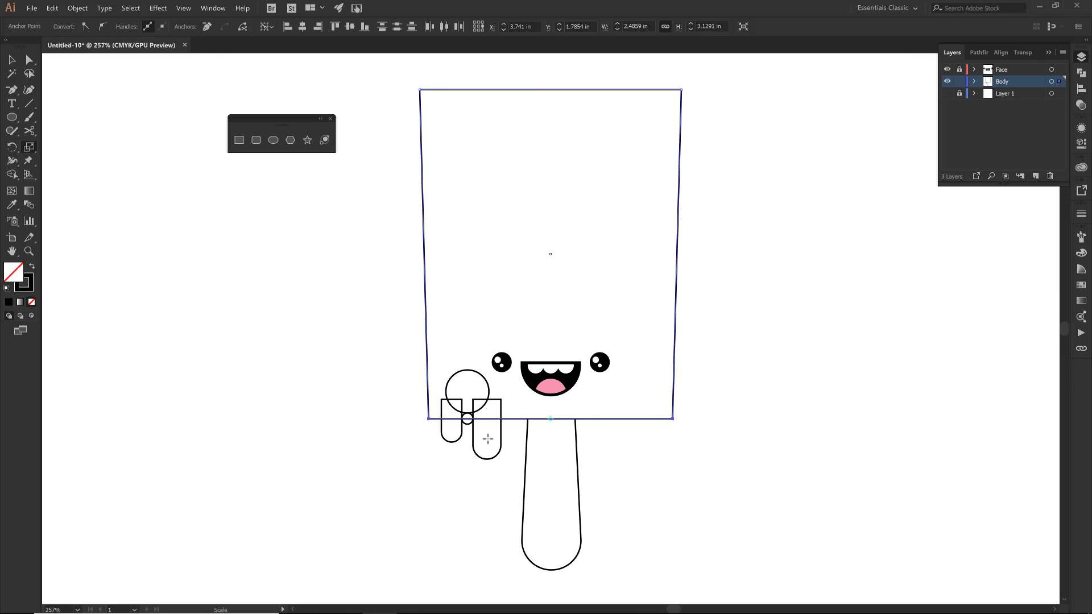
key(a)
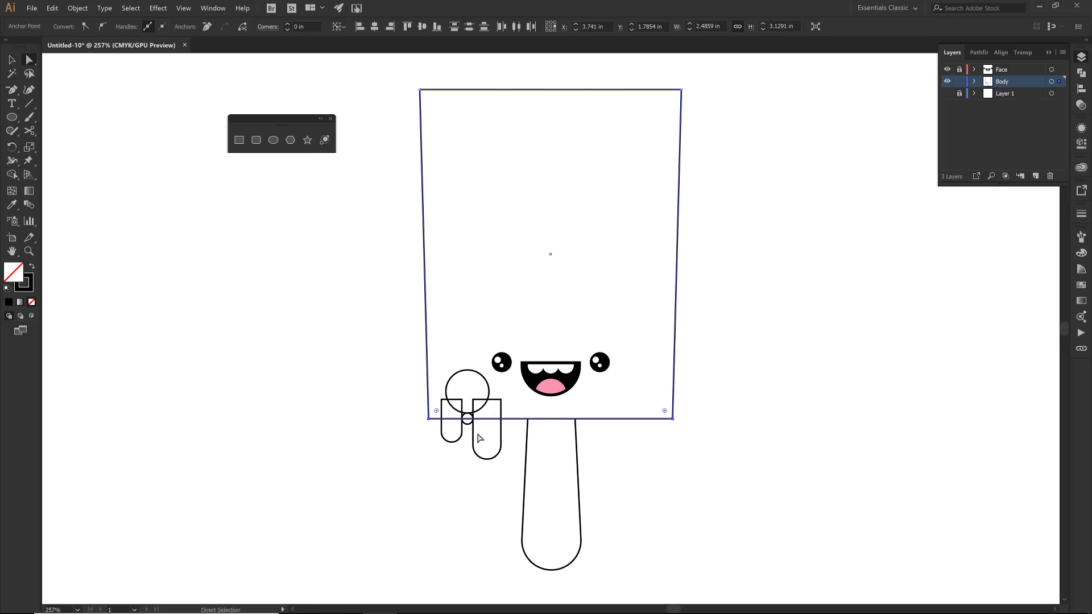
drag(665, 411, 655, 404)
- Round both top corners of the body to the maximum so they form a full dome
click(420, 90)
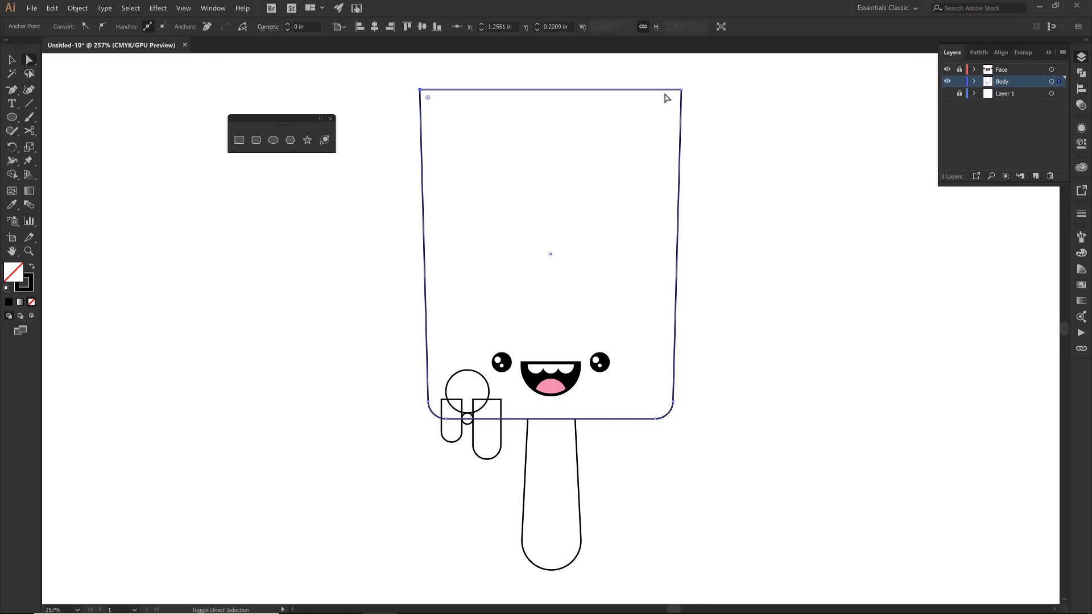
shift+click(681, 90)
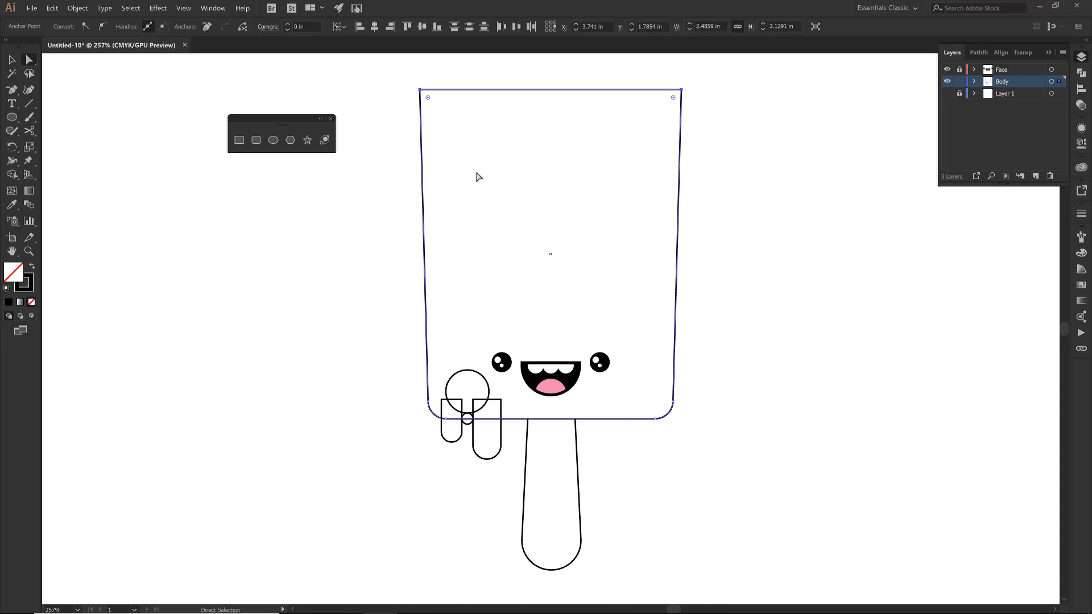
drag(428, 98, 559, 262)
key(v)
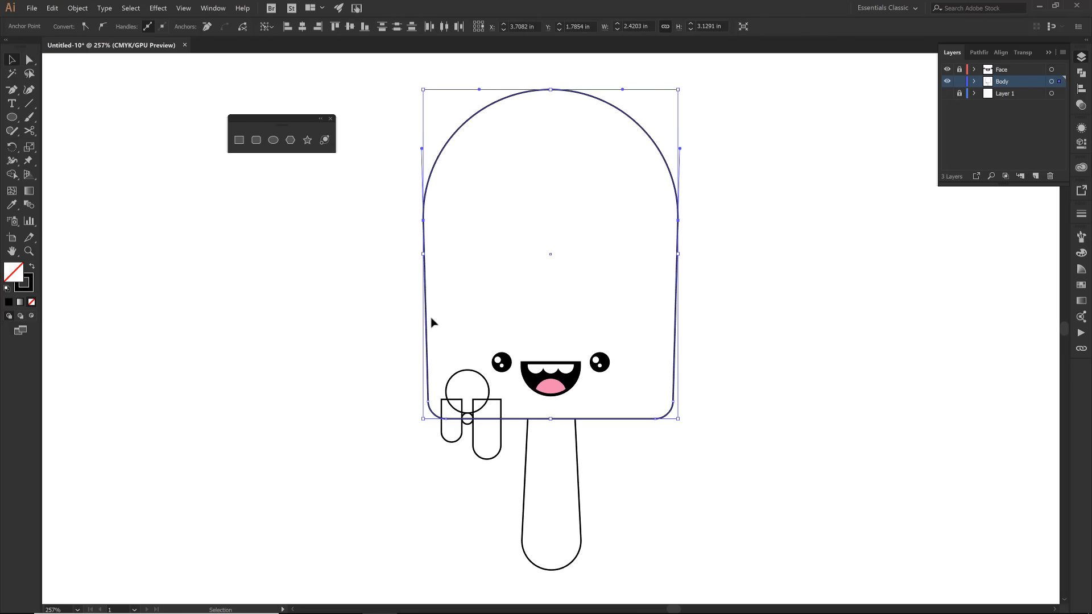
- Duplicate the left drip shapes together with their large and small circles, placing the copy over the body's lower-right edge
click(380, 335)
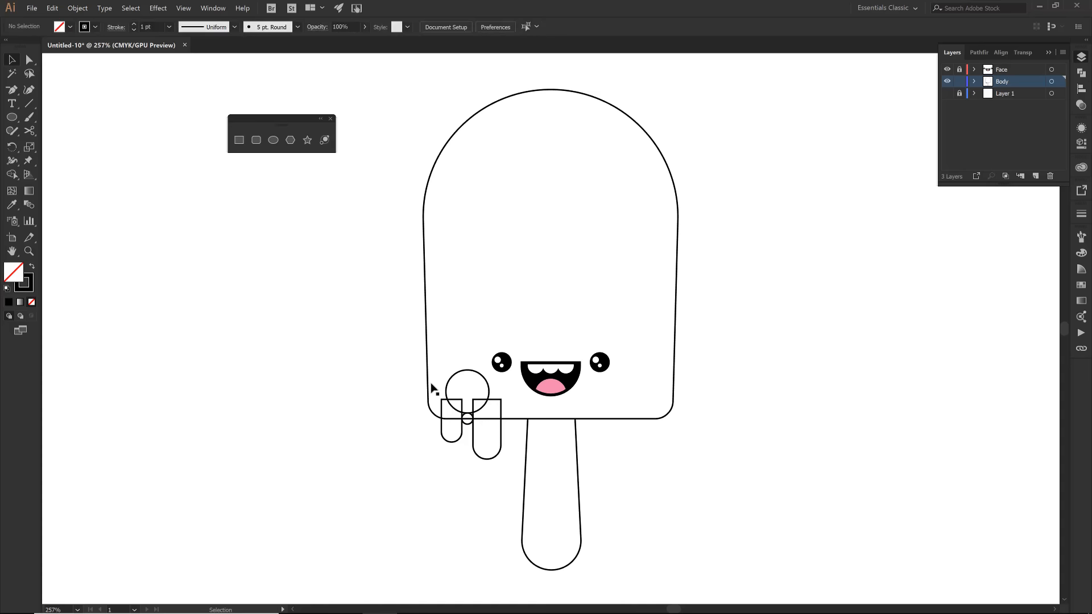
click(451, 407)
shift+click(458, 439)
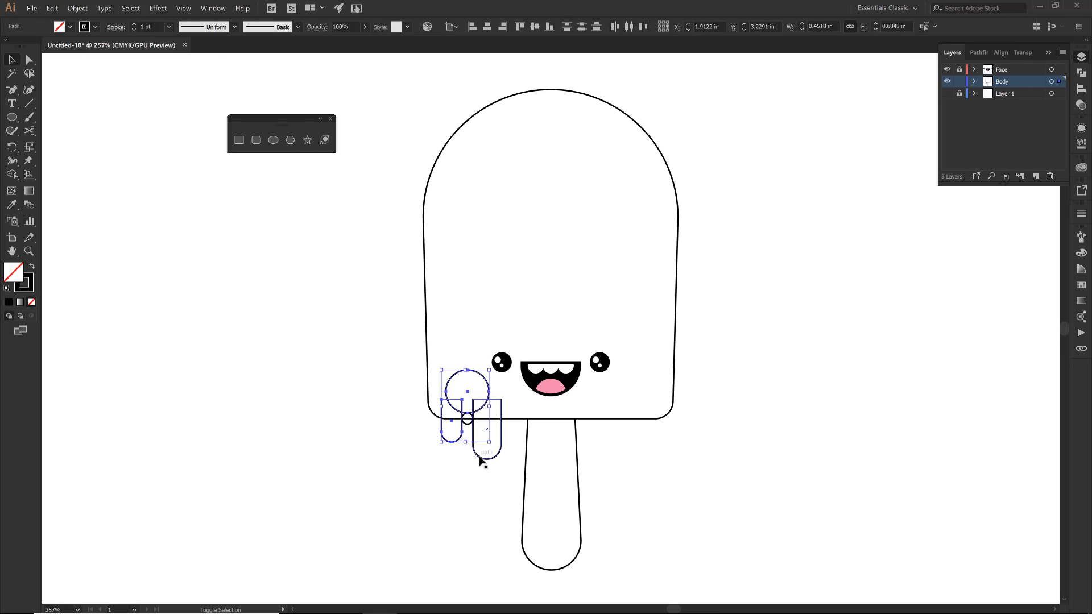
shift+click(481, 458)
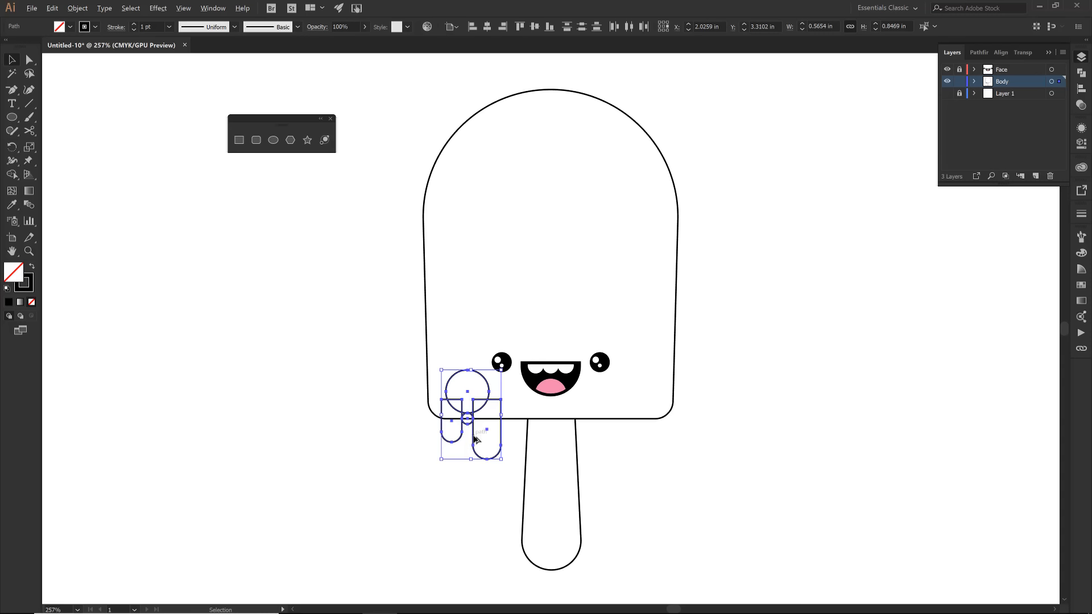
drag(476, 440, 637, 442)
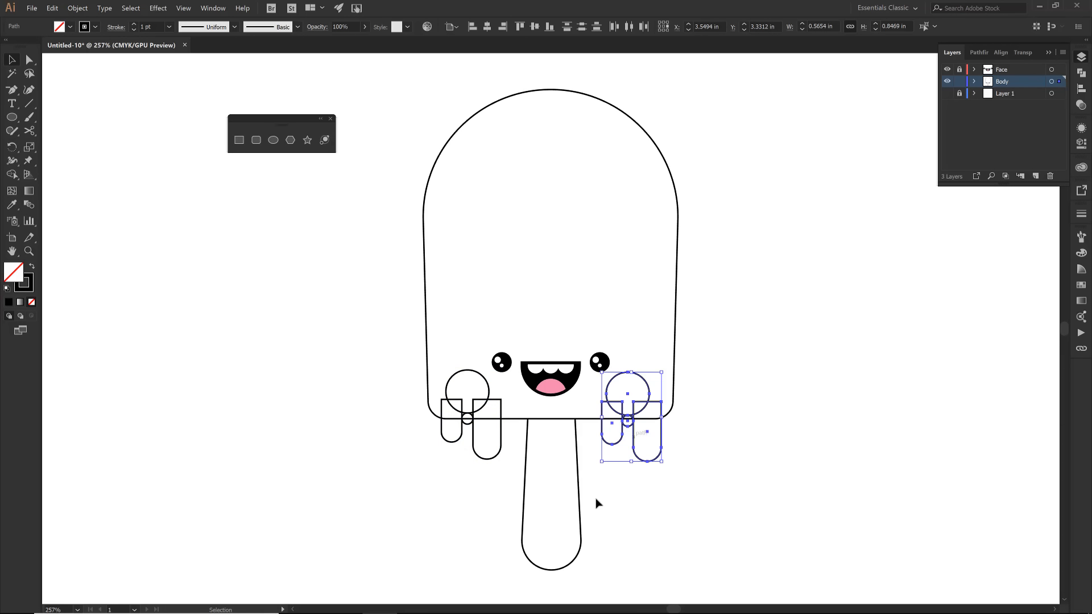
- Reflect the copied drip shapes across the vertical axis so they mirror the left set
right_click(635, 439)
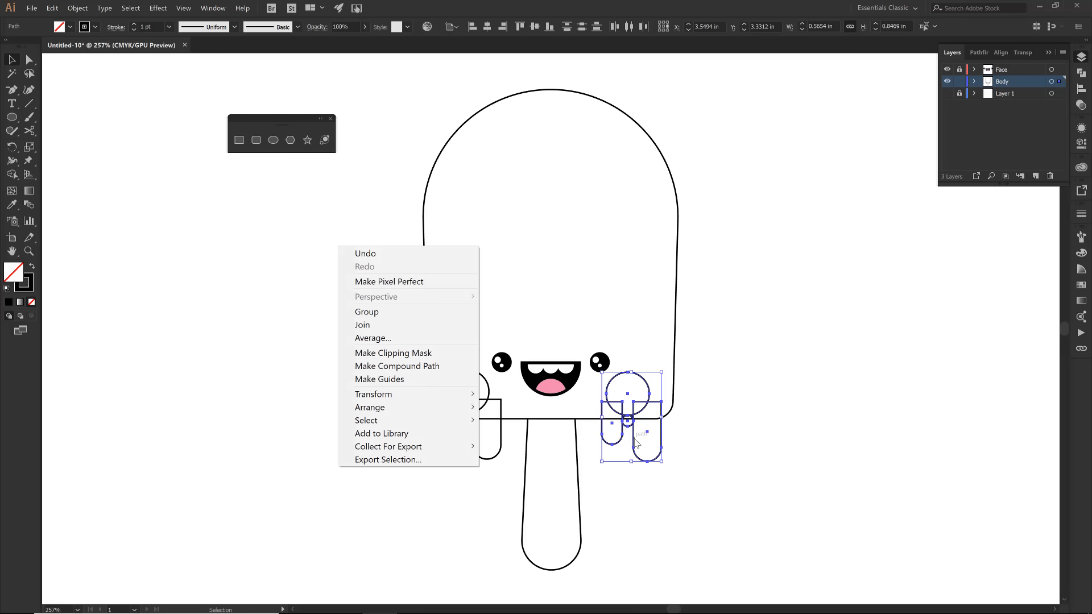
mouse_move(445, 394)
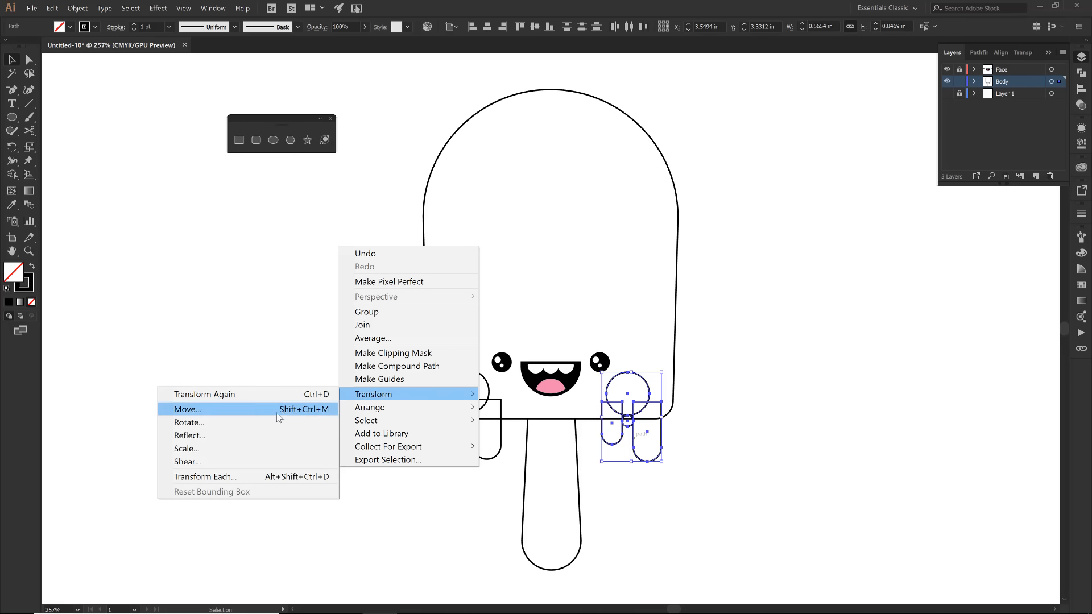
click(240, 435)
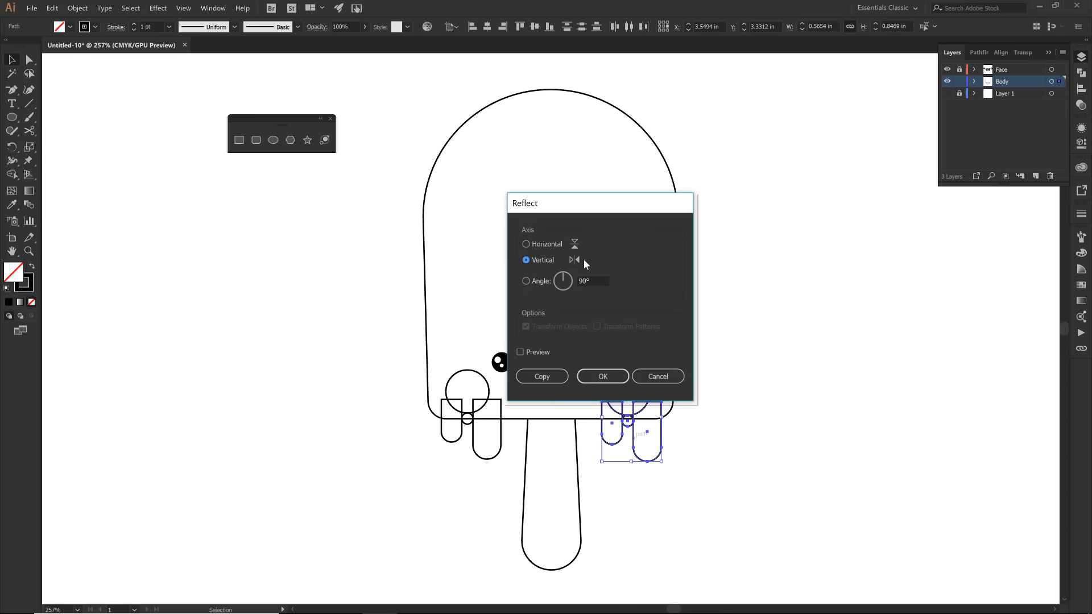
click(602, 377)
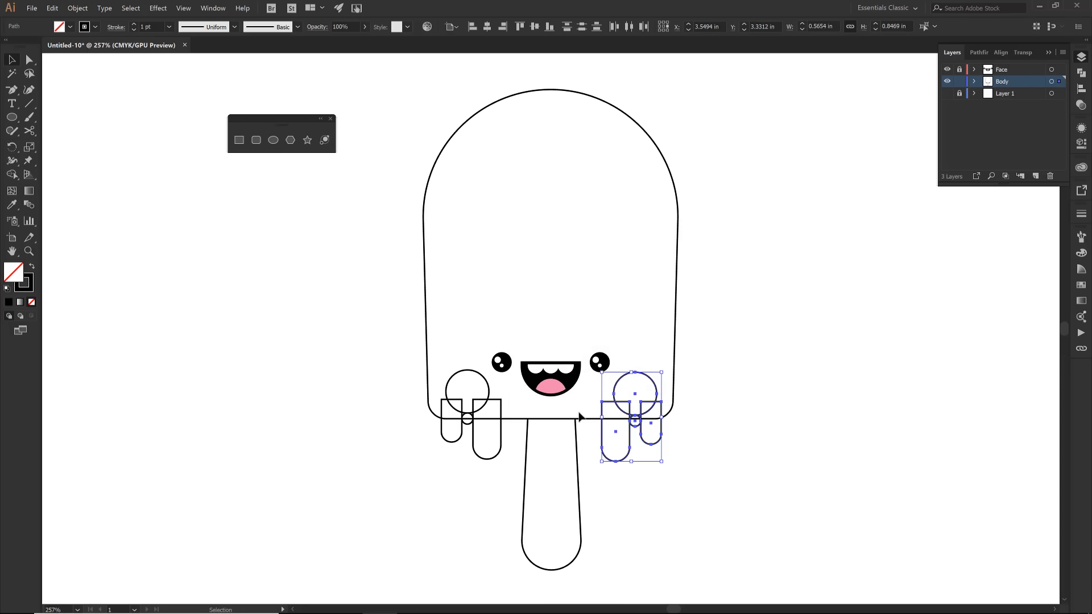
- Group the right drip shapes with their circles, and group the left drip set separately in the same way
right_click(614, 400)
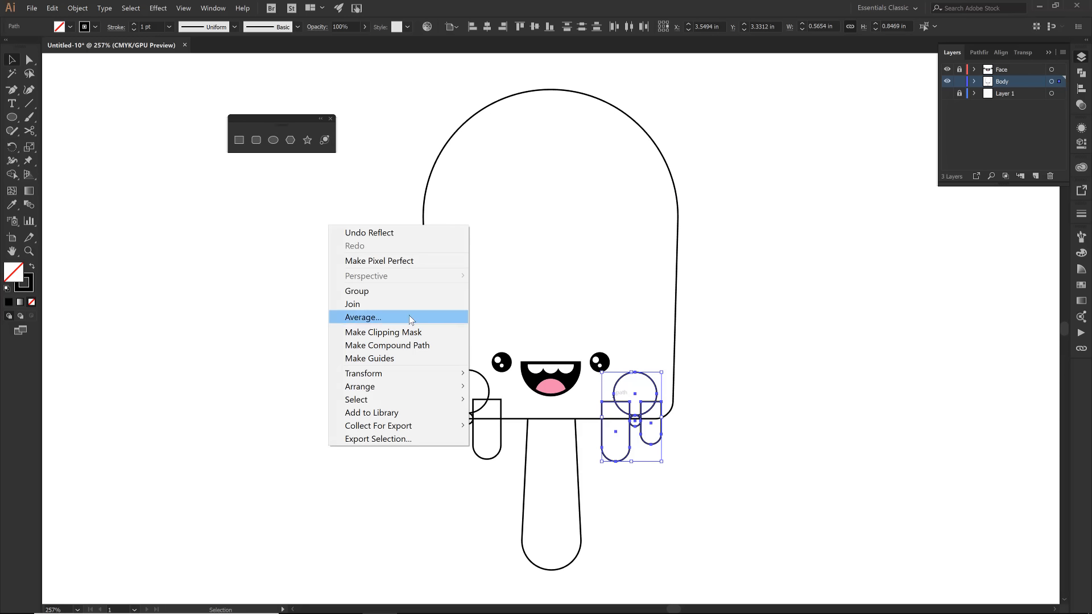
click(402, 293)
drag(439, 374, 479, 415)
right_click(479, 415)
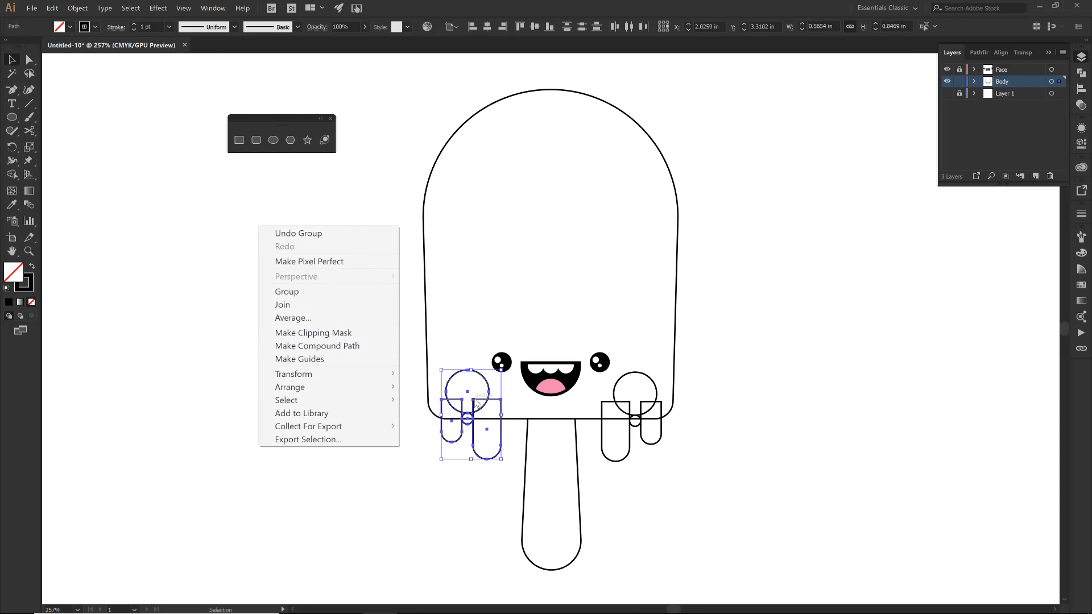
click(312, 291)
- Align the right drip group to the vertical center of the left group, using the left group as key object
shift+click(657, 392)
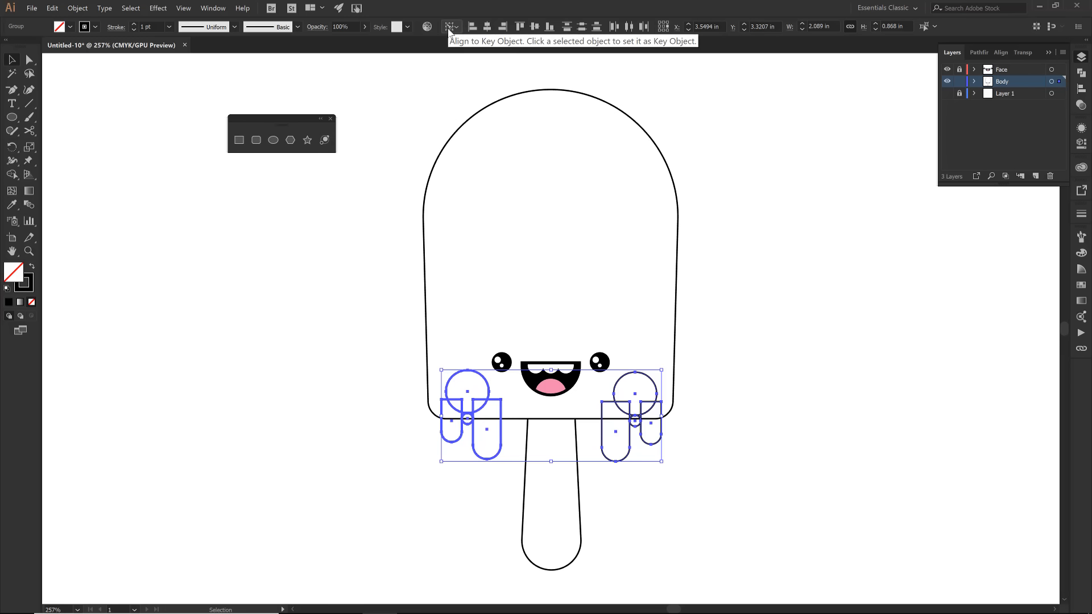
click(535, 27)
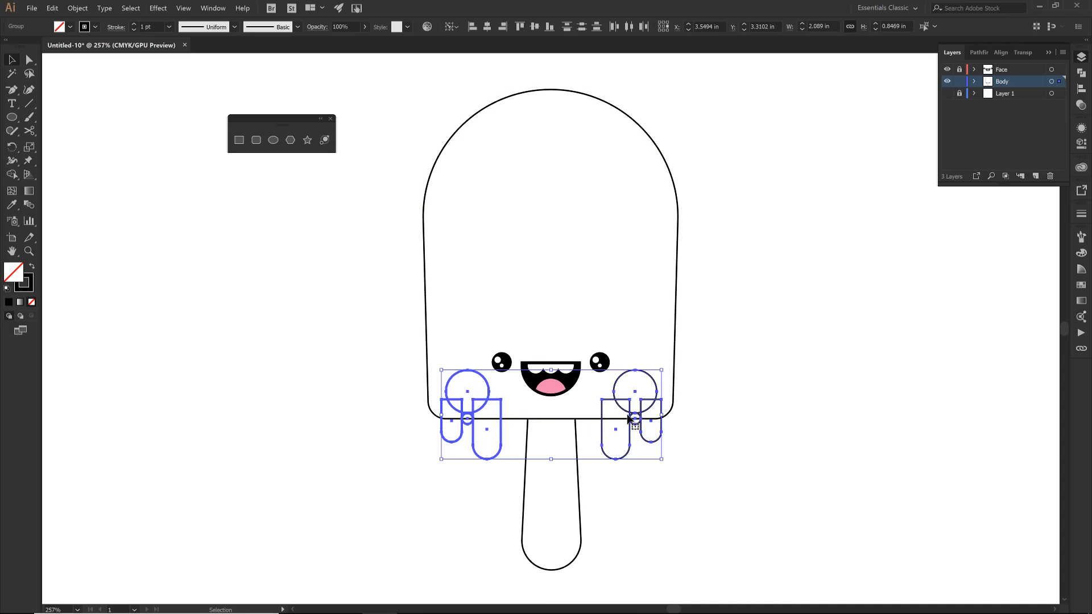
click(372, 429)
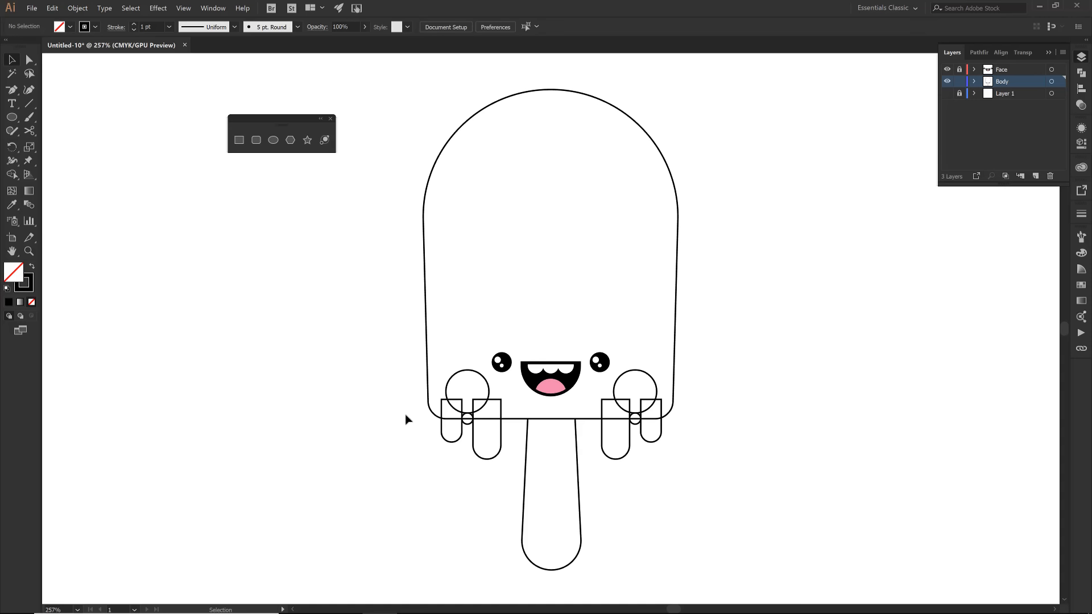
- Ungroup both the left and right drip sets
click(431, 412)
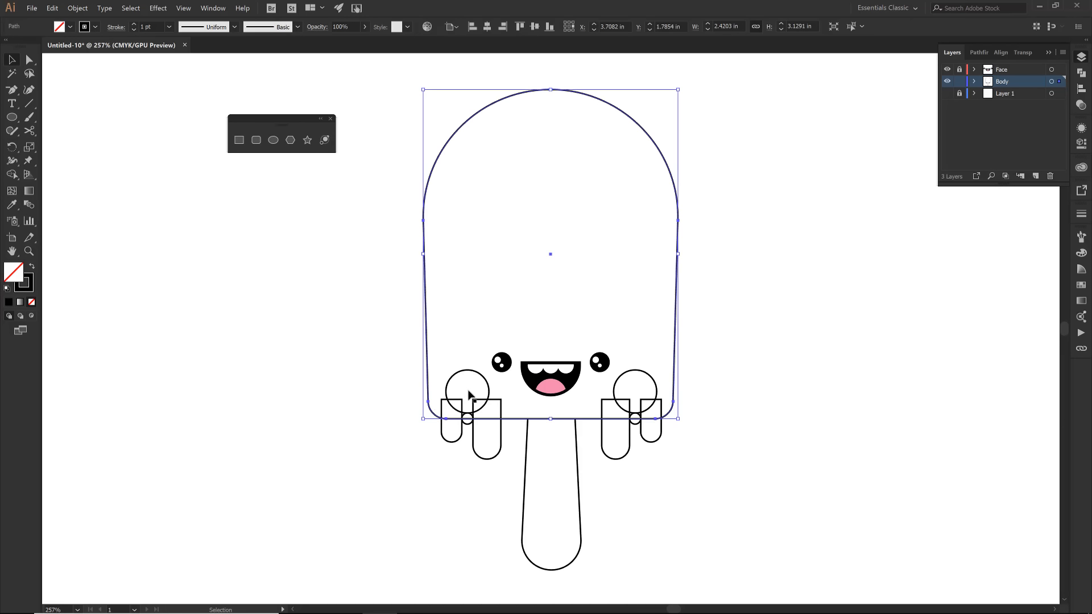
click(459, 439)
shift+click(601, 439)
right_click(601, 439)
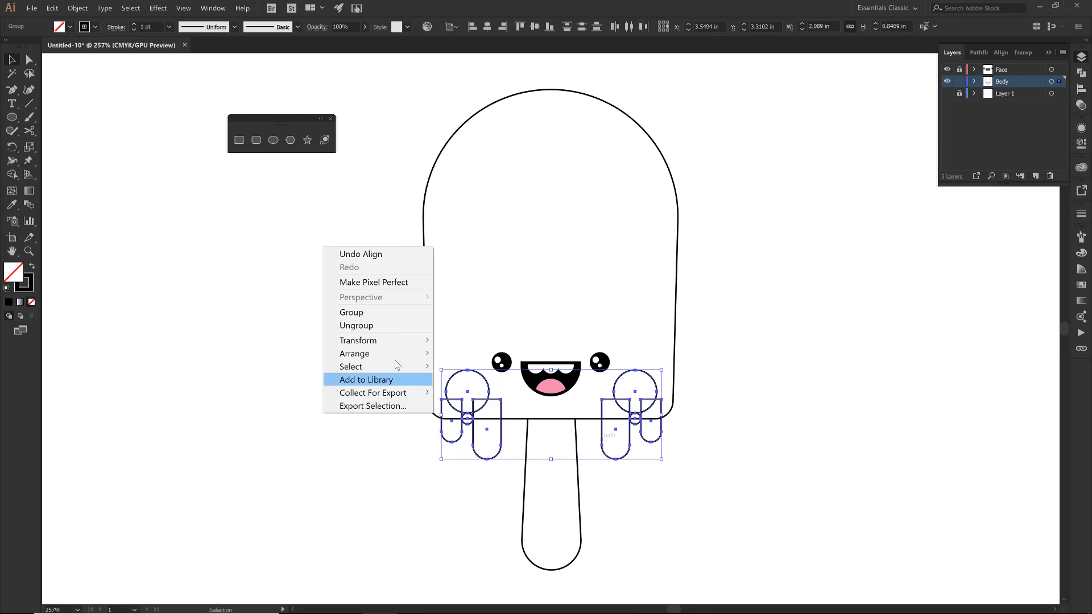
click(369, 325)
- Select the body, all four drips and the two small circles, leaving out the large circles, and activate the Shape Builder tool
click(448, 443)
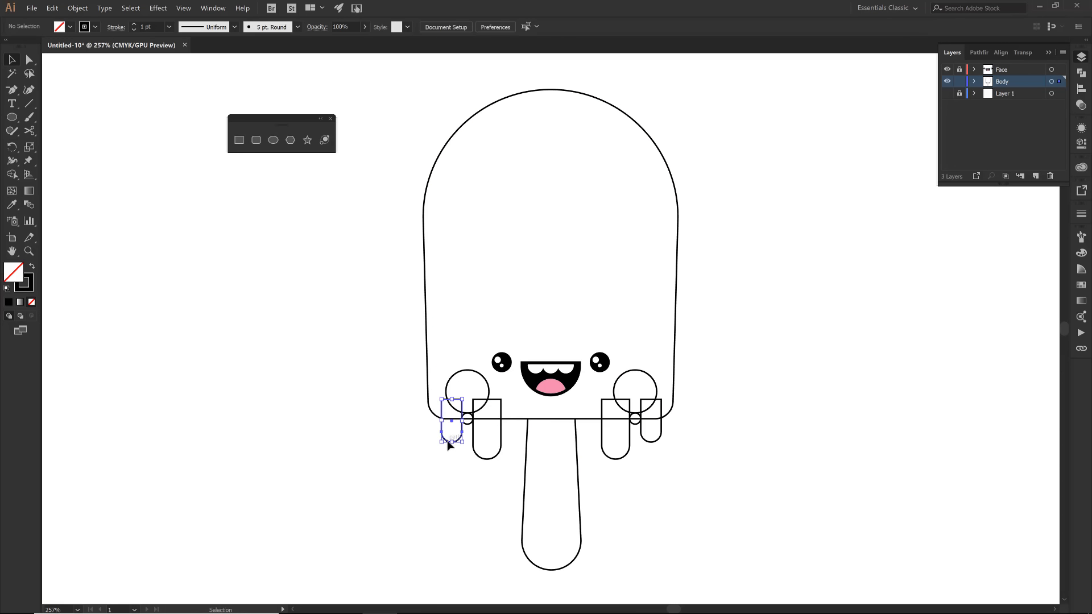
shift+click(430, 411)
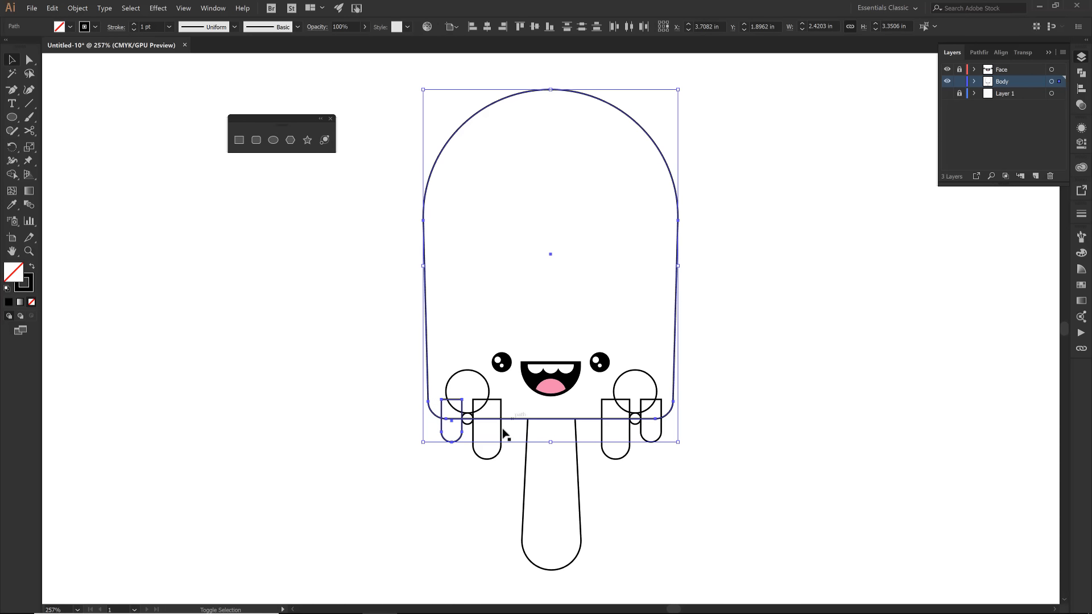
shift+click(487, 458)
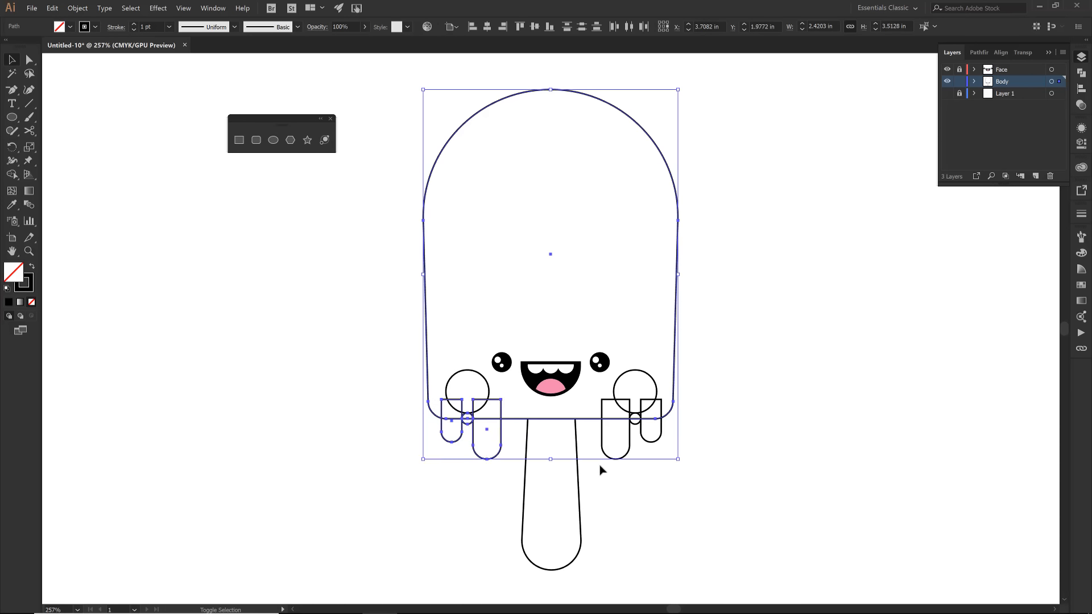
shift+click(646, 440)
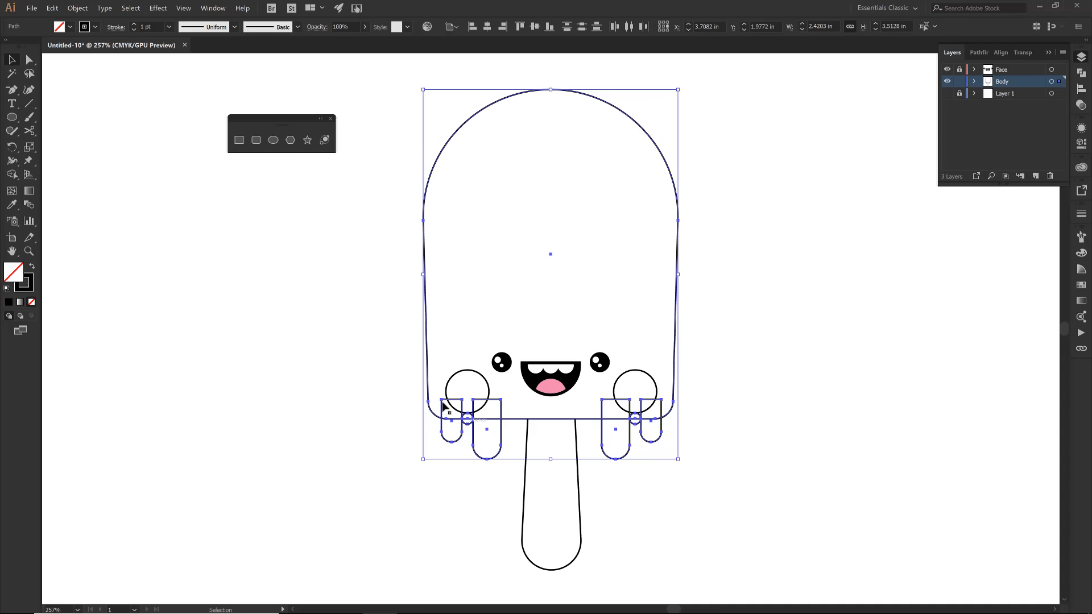
click(12, 175)
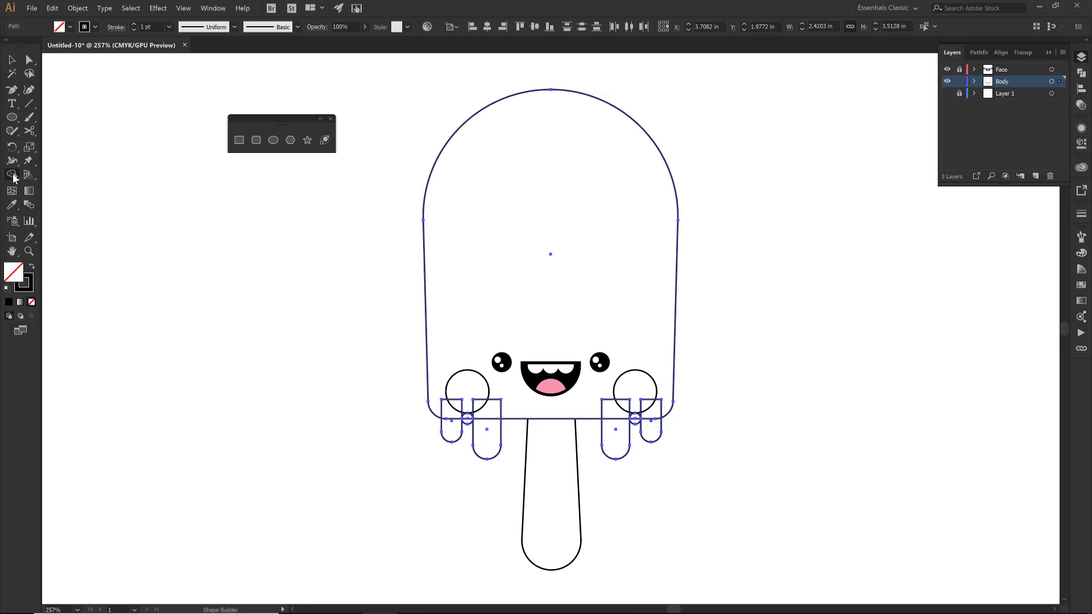
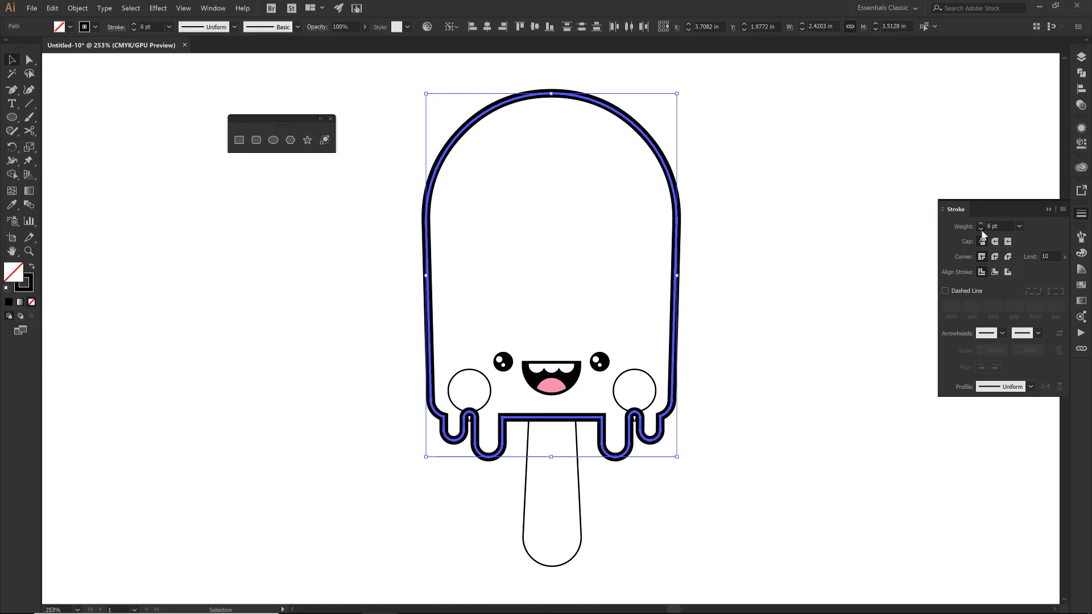
- Set the popsicle body's stroke weight to 5 pt and align the stroke to the outside of the path
click(980, 229)
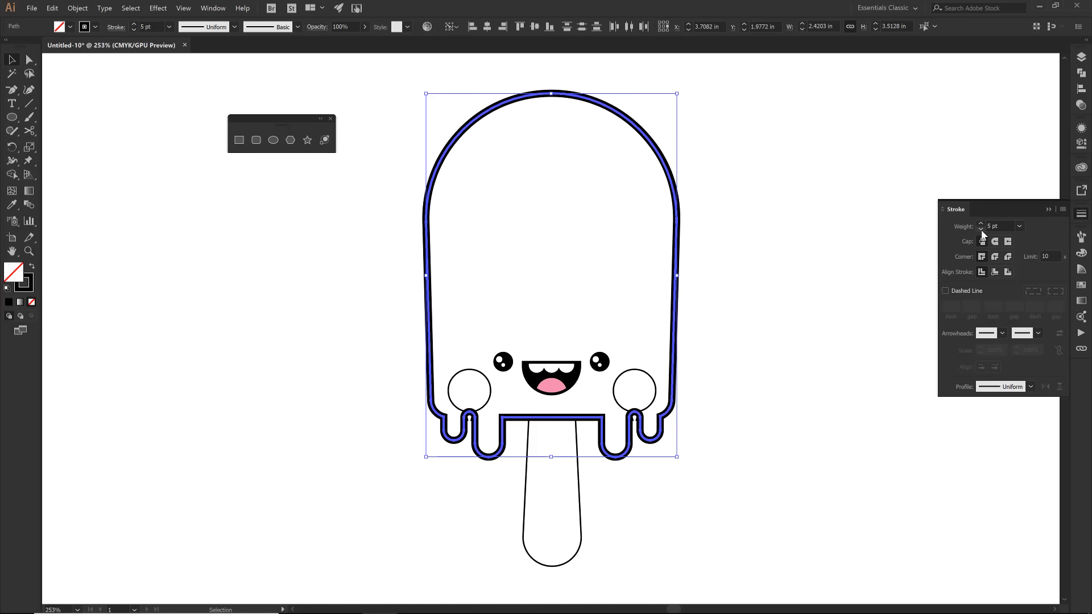
click(1008, 273)
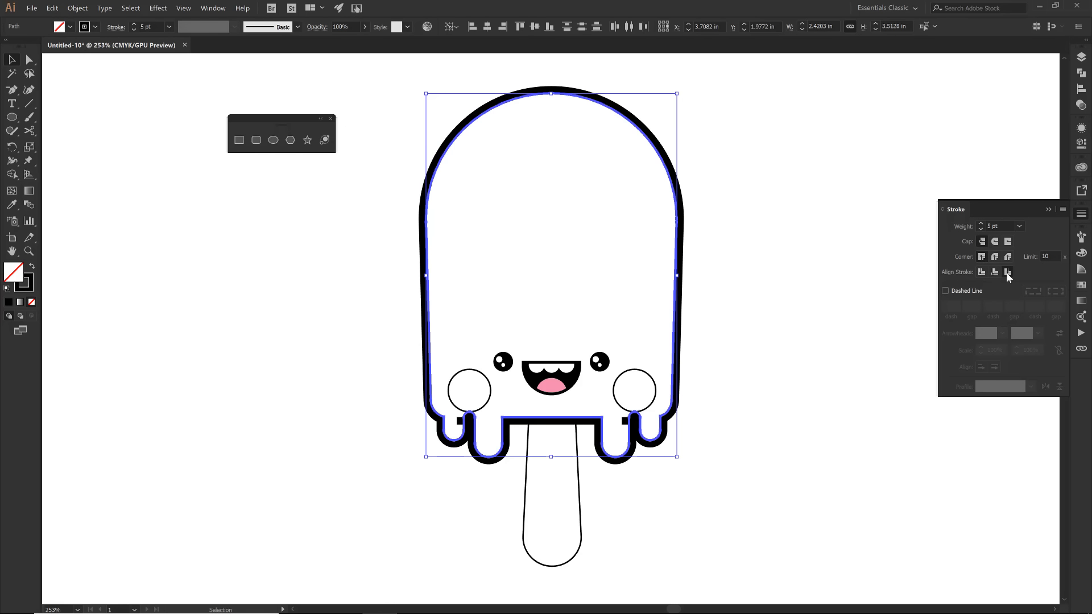
- Delete the anchor points of the tiny stray path beside the gap between the two left drips
key(z)
drag(454, 393, 483, 436)
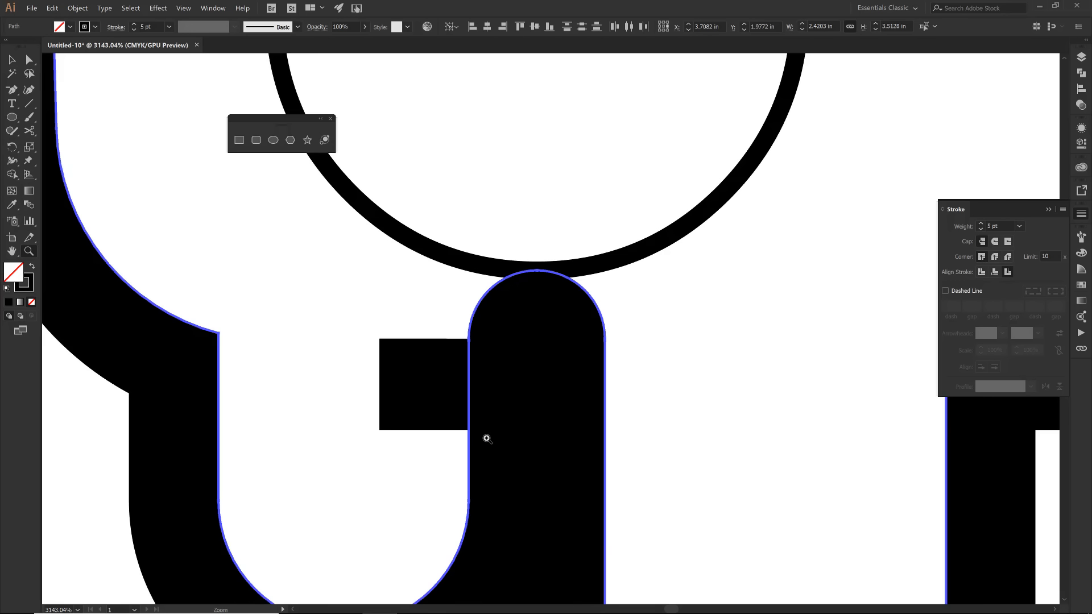
key(a)
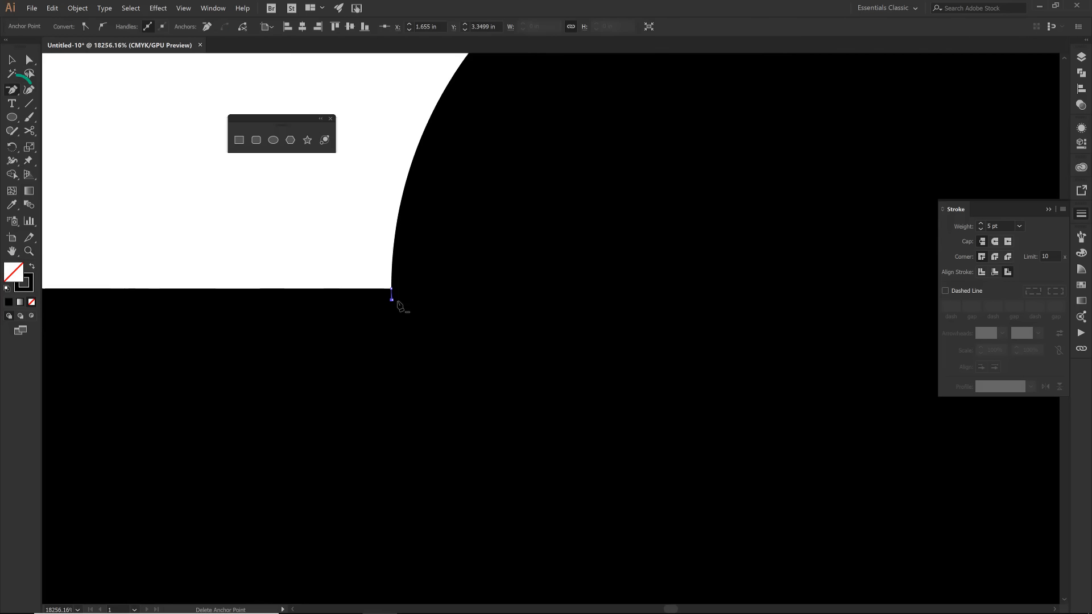
click(391, 299)
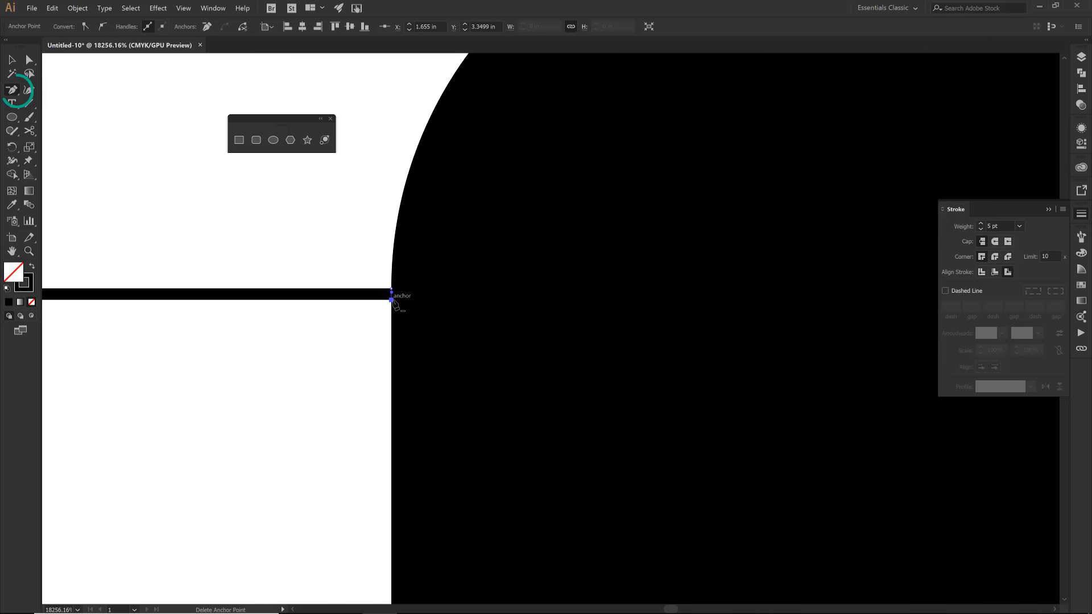
click(391, 288)
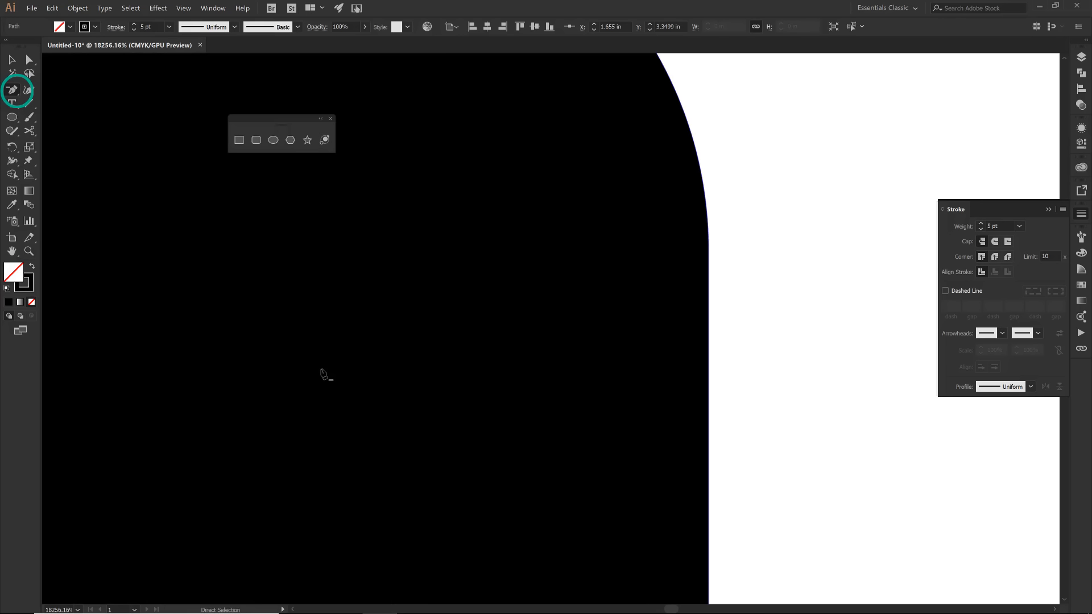
- Remove the tiny stray path beside the gap between the two right drips by deleting its anchor points
key(ctrl+minus)
key(ctrl+minus)
key(ctrl+minus)
key(ctrl+minus)
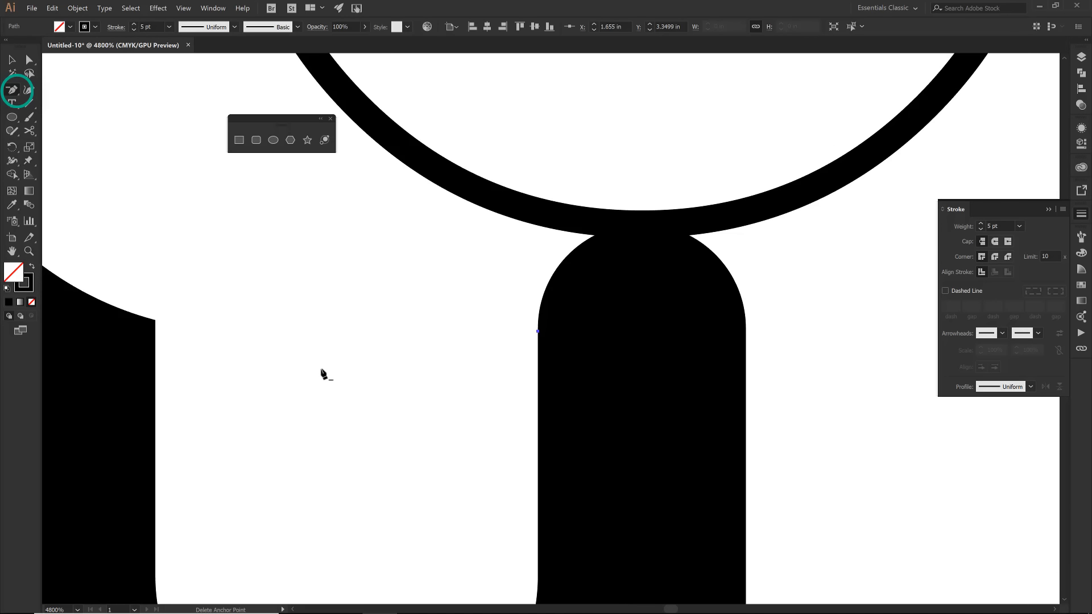
key(space)
drag(994, 441, 309, 418)
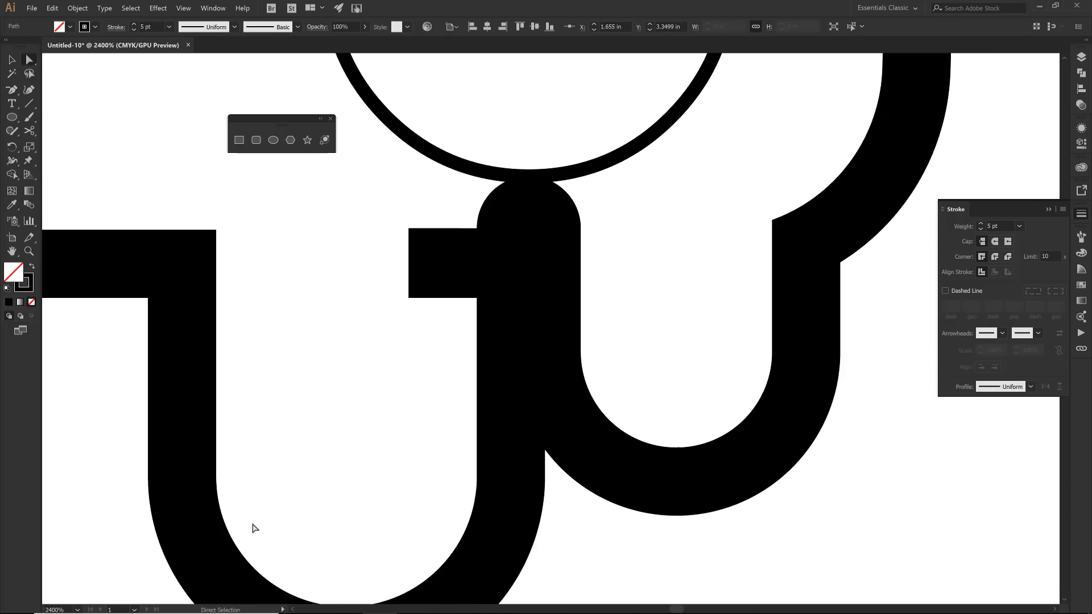
key(v)
click(458, 250)
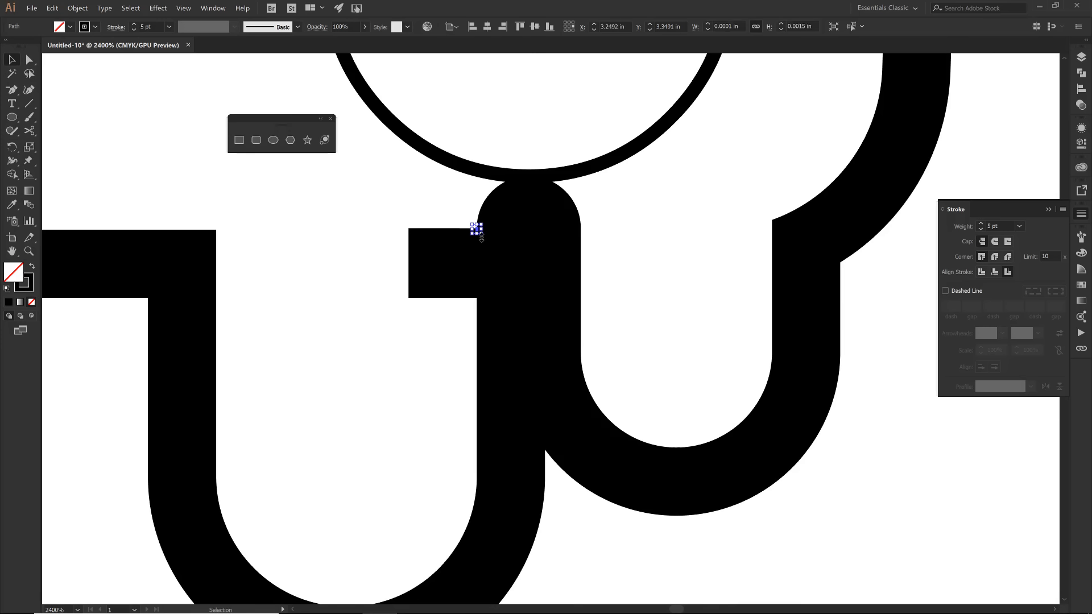
key(minus)
click(477, 229)
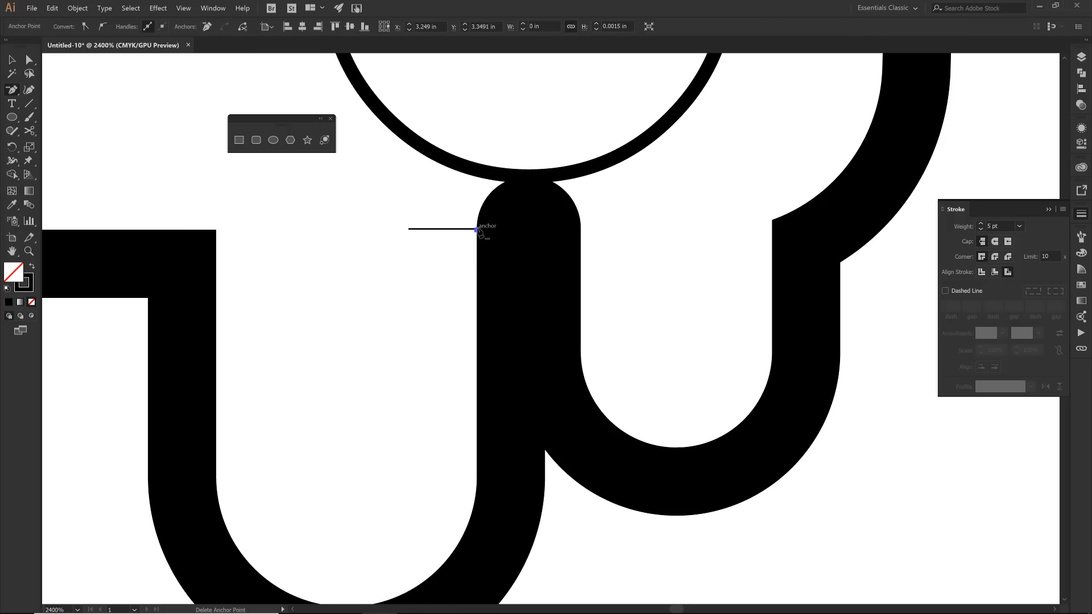
click(477, 229)
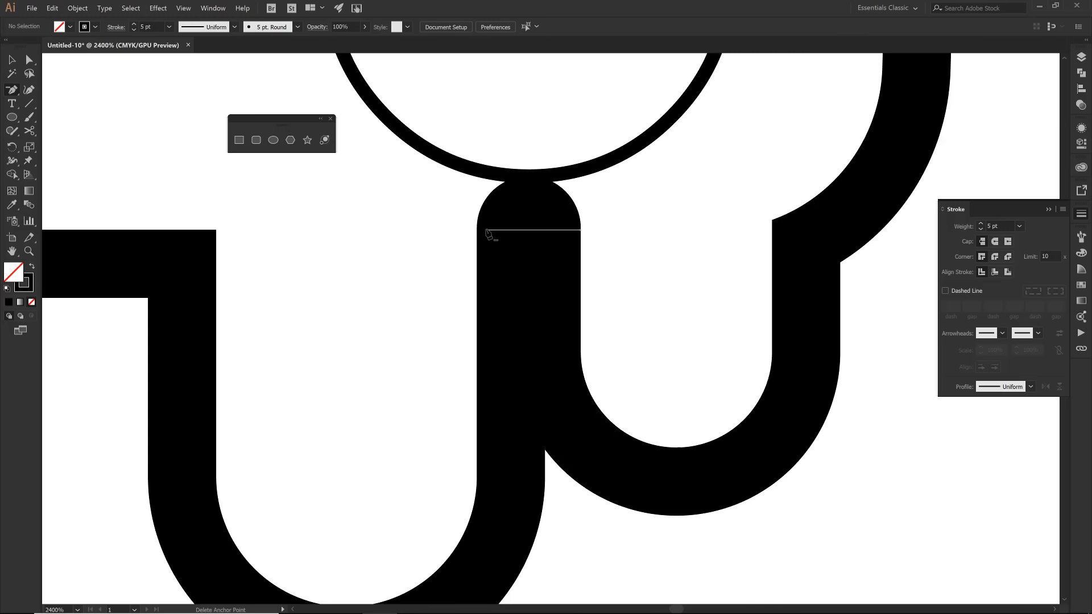
- Give the popsicle stick a 5 pt stroke aligned to the inside of its path
key(ctrl+0)
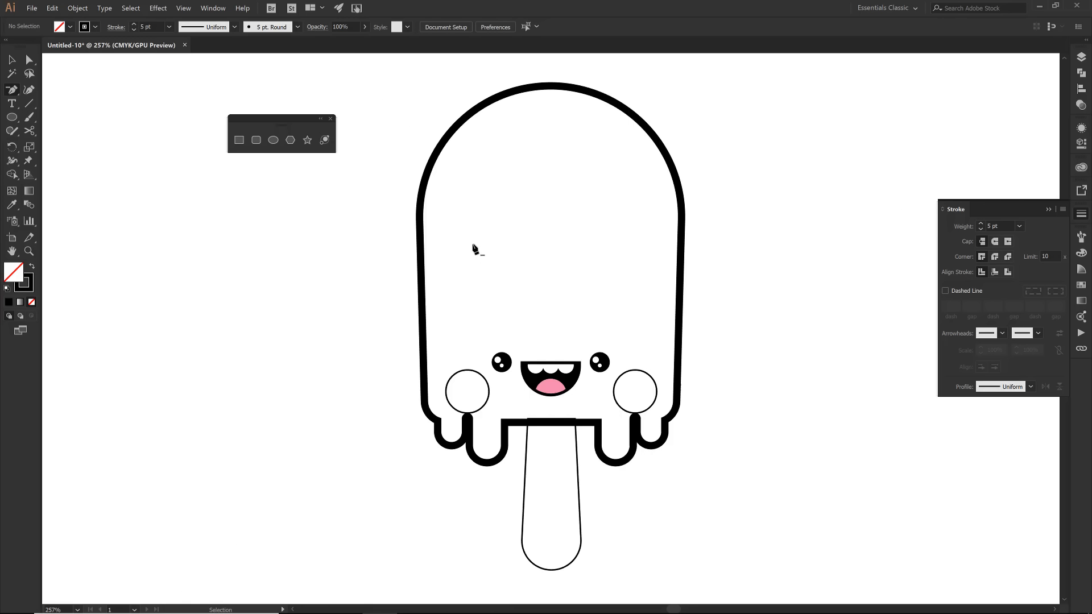
key(v)
click(528, 443)
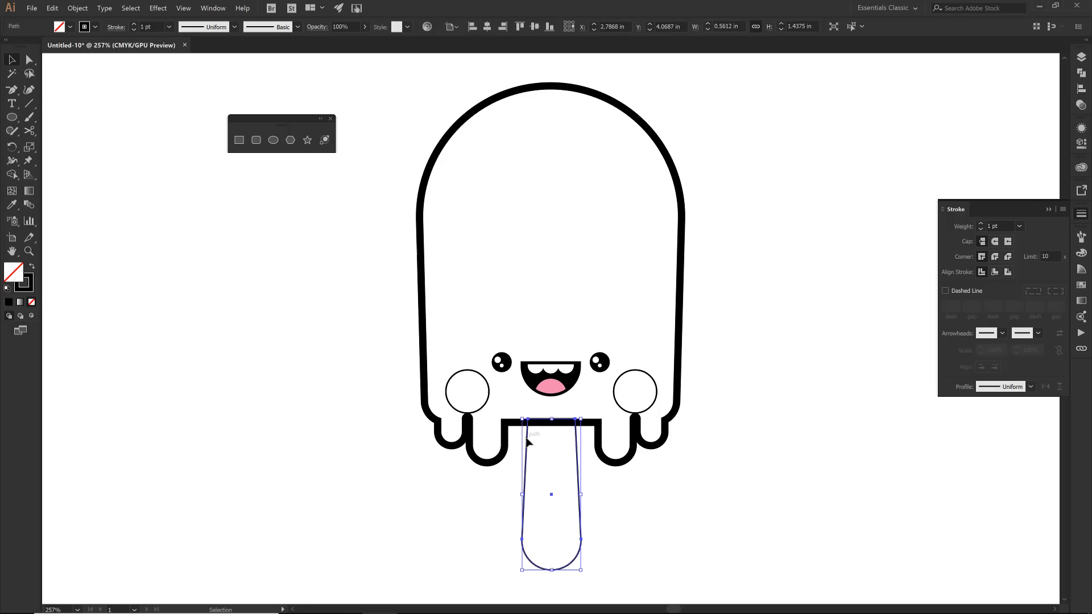
click(981, 224)
click(980, 224)
click(980, 224)
click(980, 224)
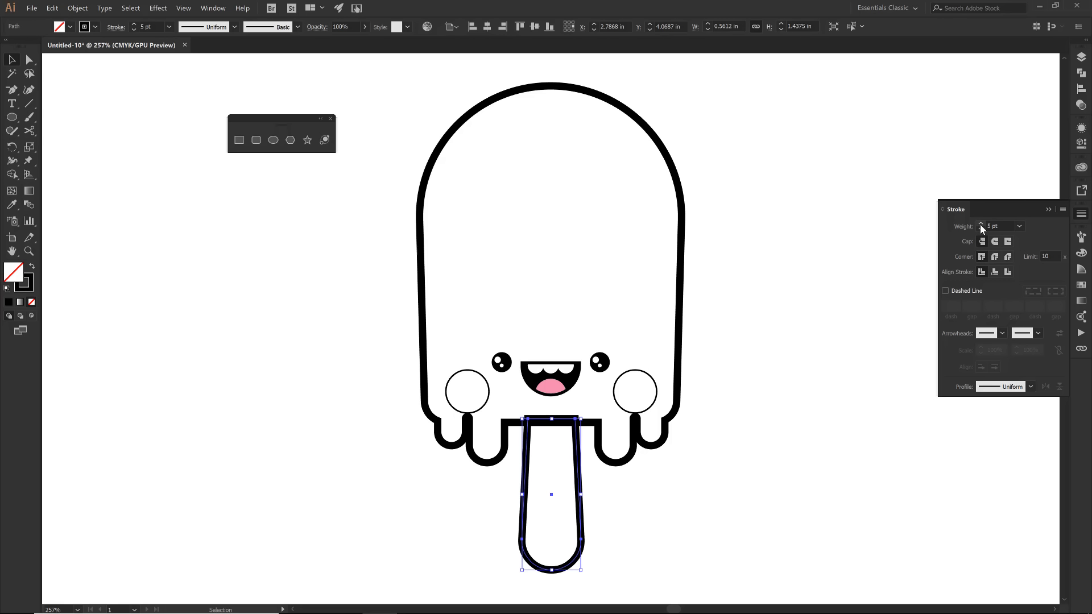
click(997, 270)
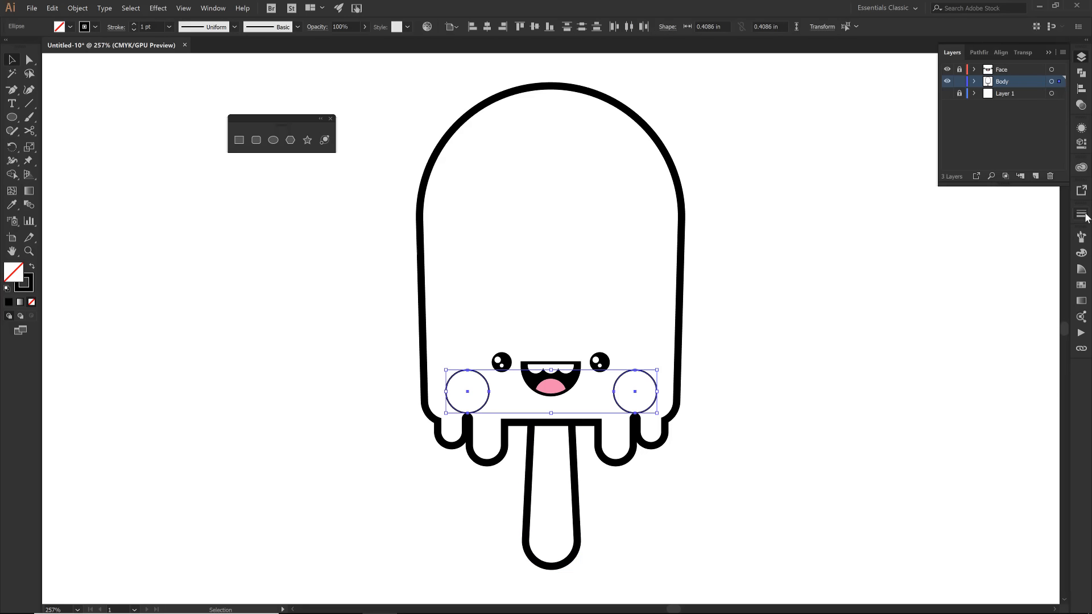
- Set the stroke weight of the two large circles above the drips to 5 pt
click(1081, 214)
click(981, 225)
click(981, 225)
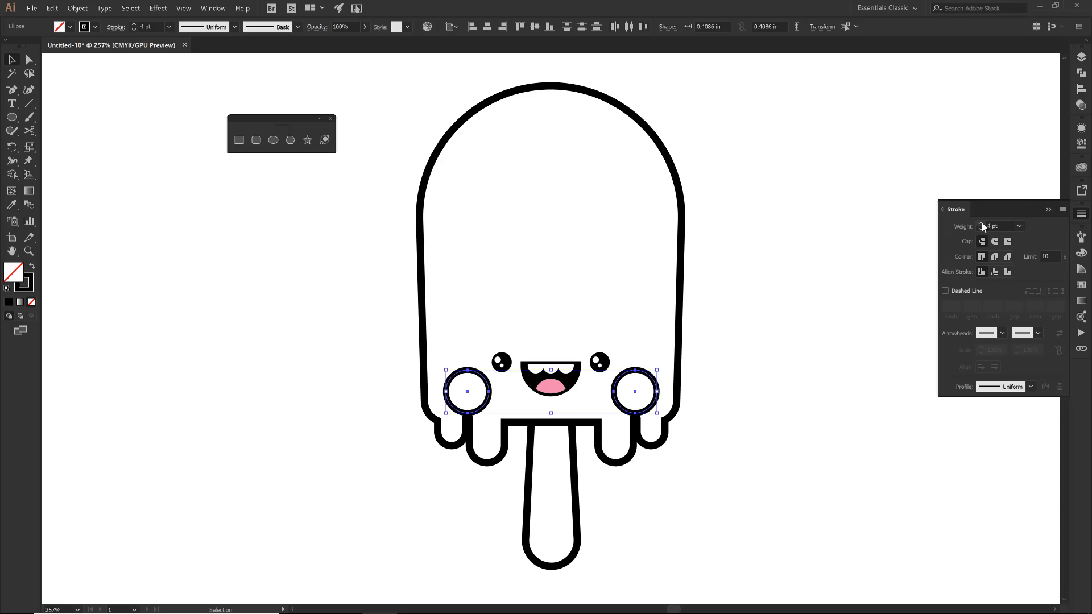
click(981, 225)
click(981, 225)
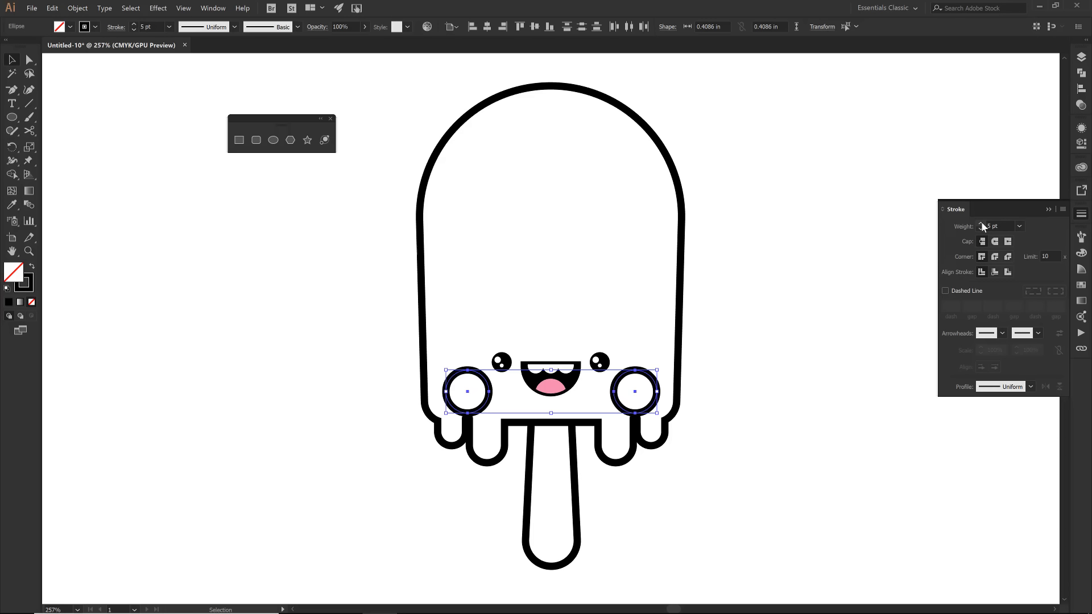
- Cut the left large circle at its lower left and right side with the Scissors tool and delete the upper arc
key(z)
drag(432, 353, 519, 429)
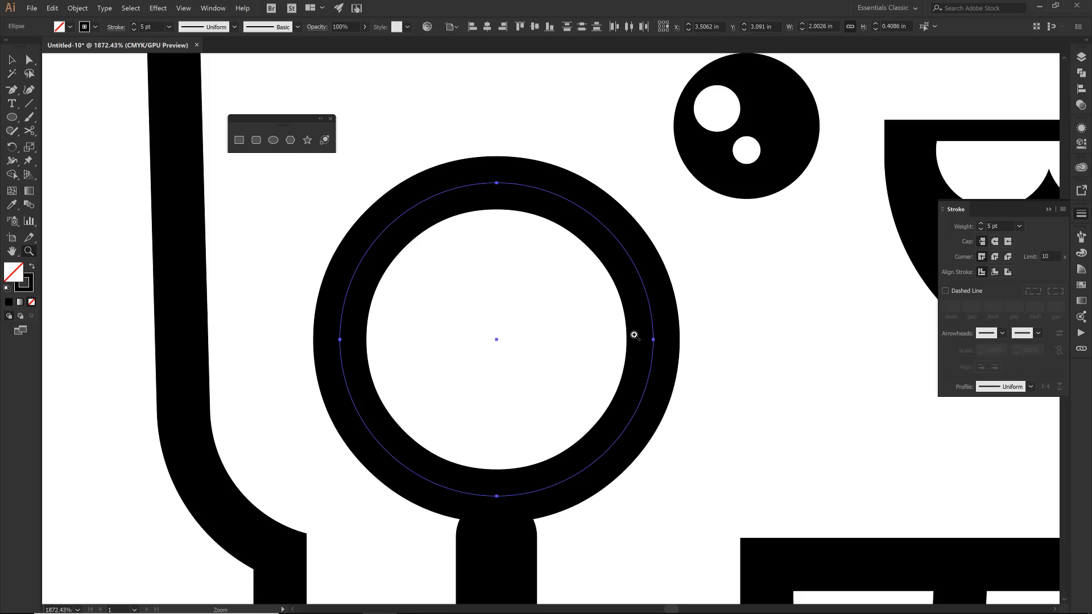
key(c)
click(355, 408)
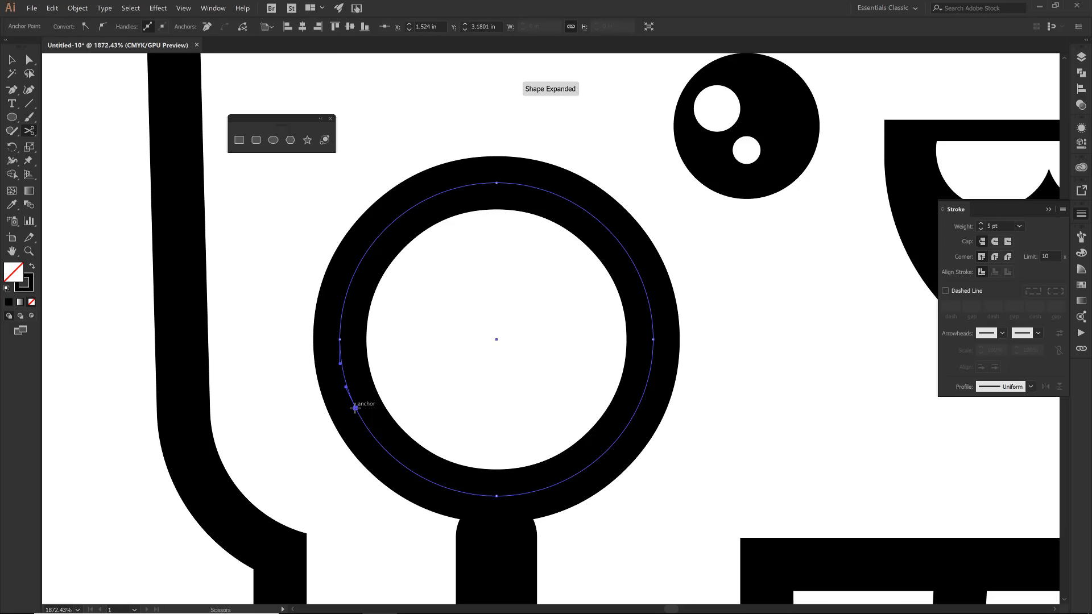
click(652, 322)
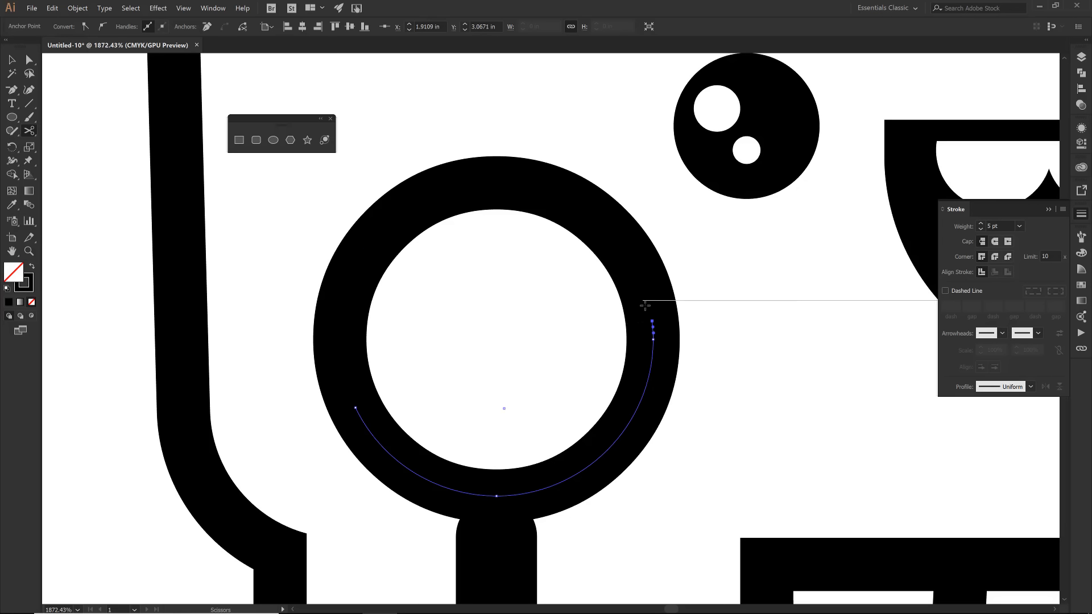
key(v)
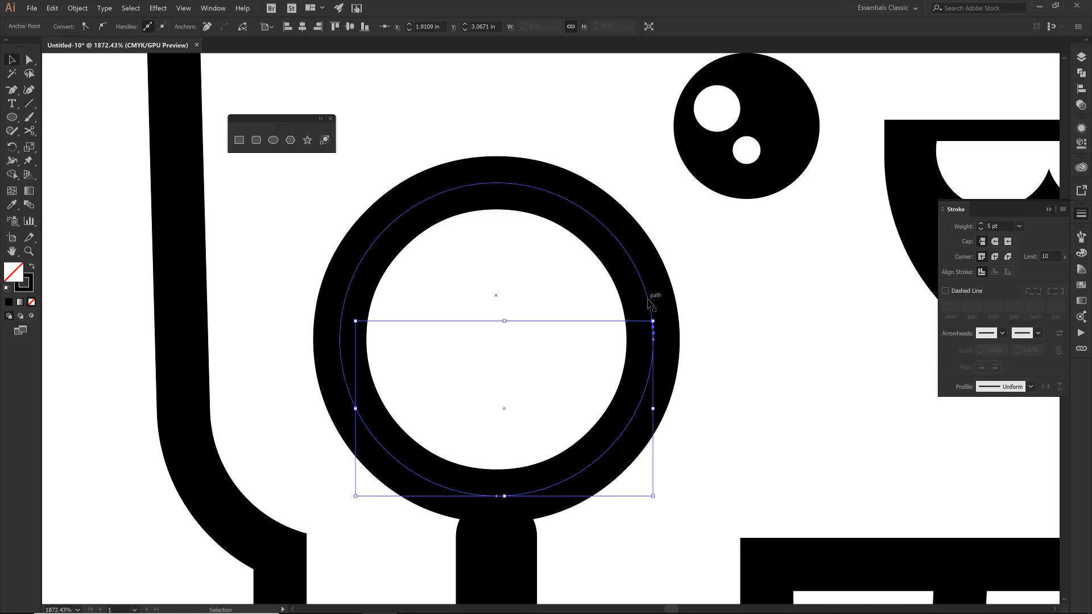
click(652, 311)
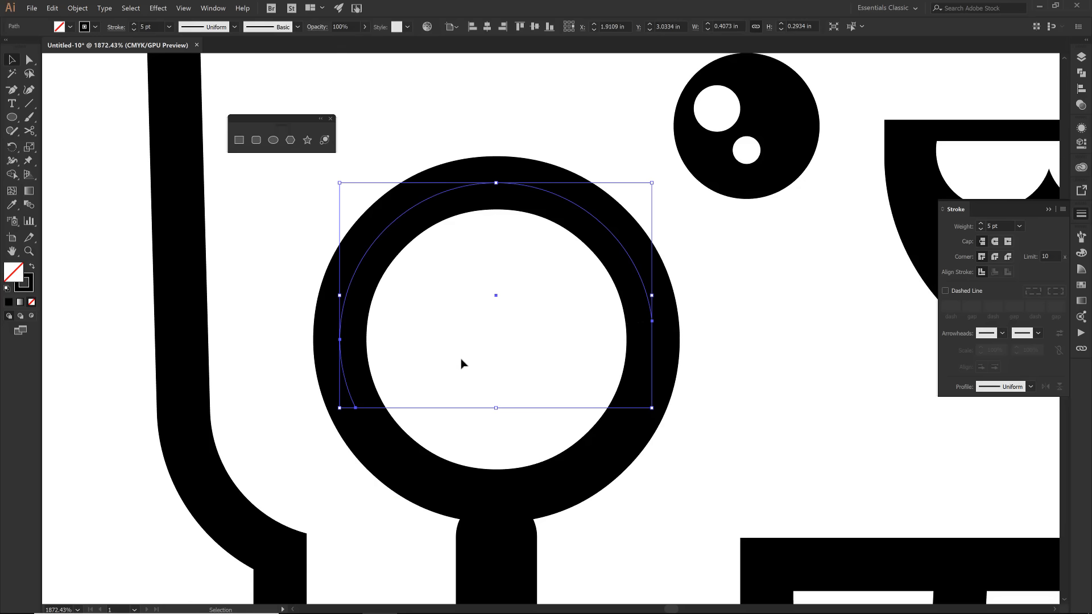
key(Delete)
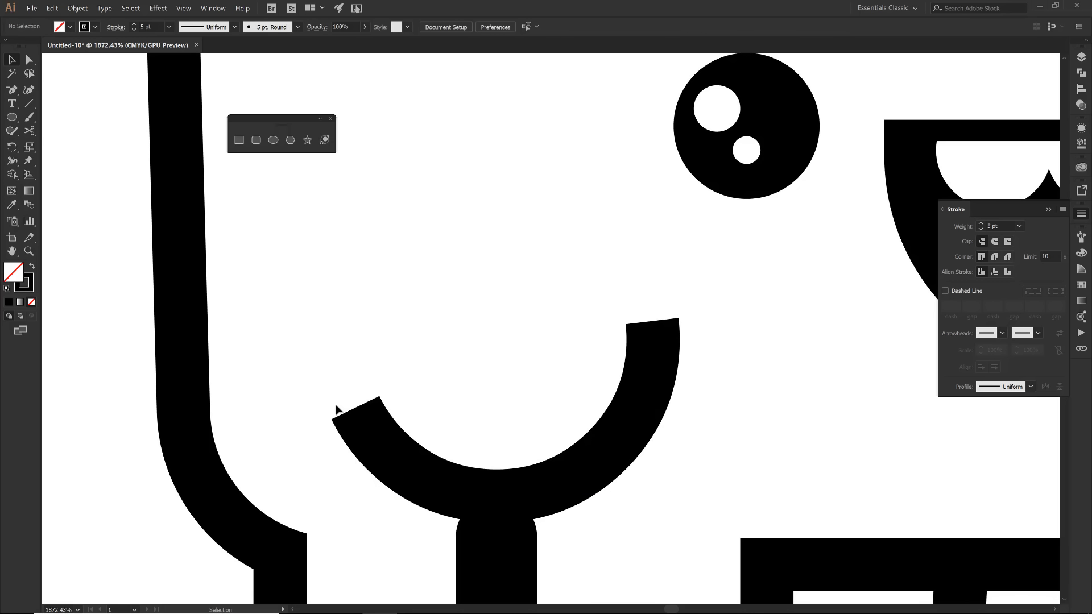
- Apply round caps to the remaining left arc and move it slightly down onto the gap between the drips
click(375, 435)
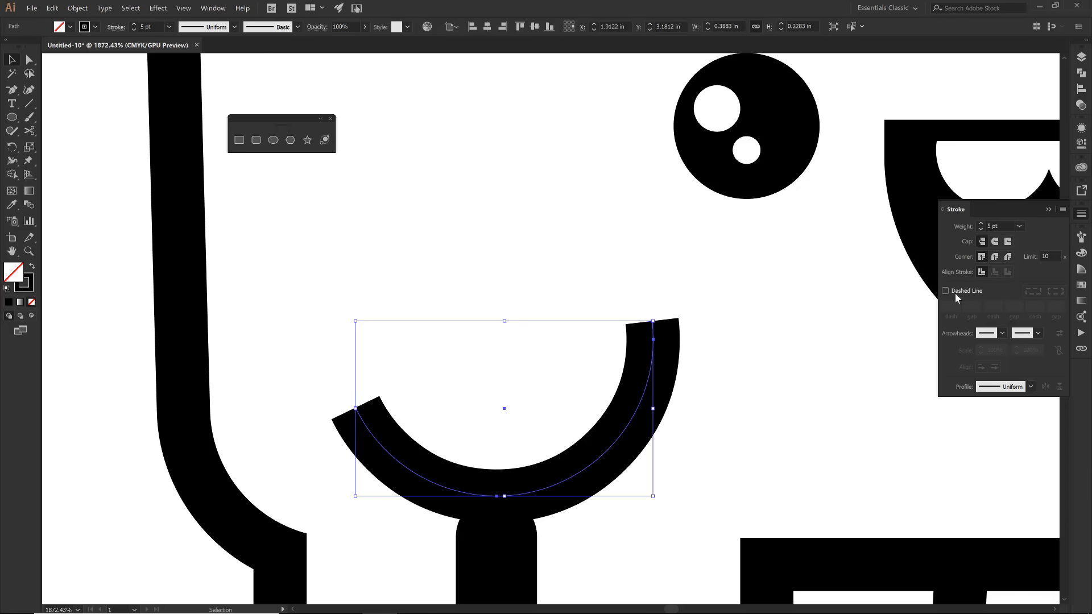
click(995, 242)
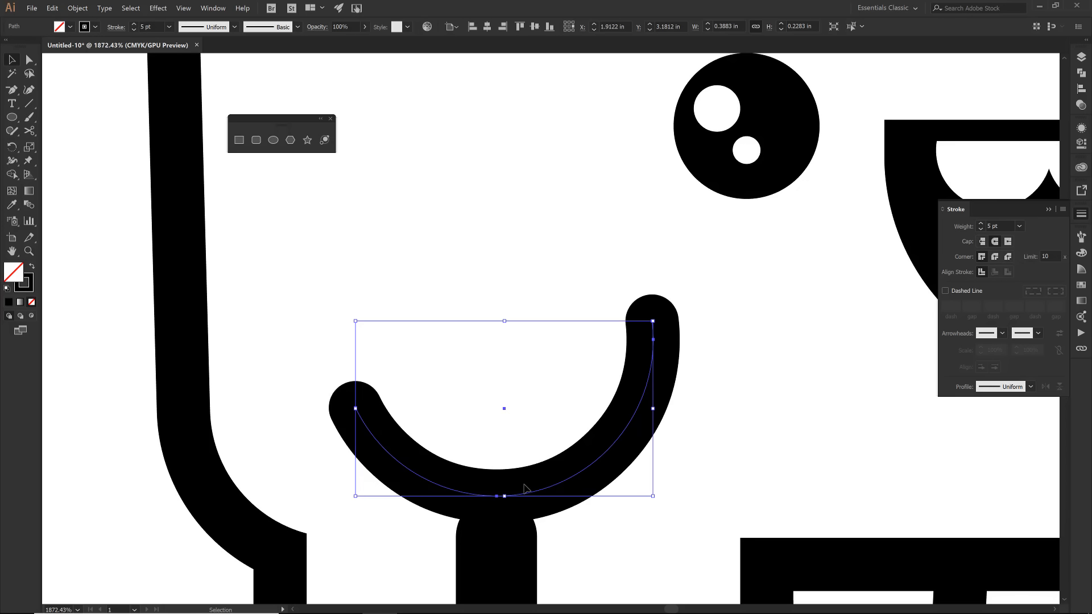
drag(523, 485, 515, 502)
click(913, 468)
- Cut the right large circle at its left side and lower right with the Scissors tool and delete the upper arc
drag(913, 468, 636, 355)
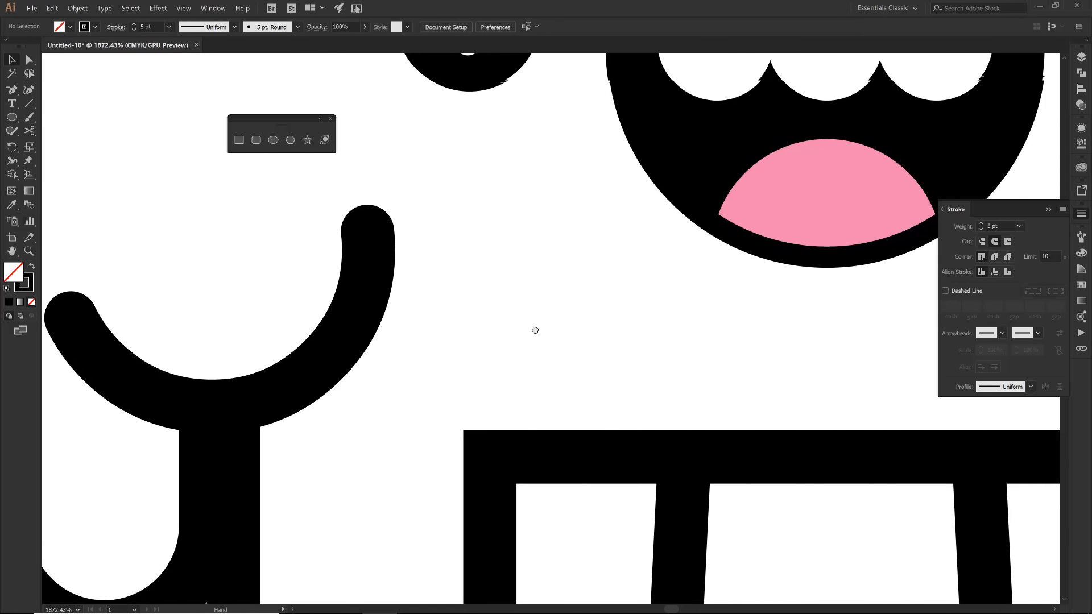
key(ctrl+minus)
key(ctrl+minus)
key(ctrl+minus)
drag(534, 329, 299, 420)
click(615, 392)
key(c)
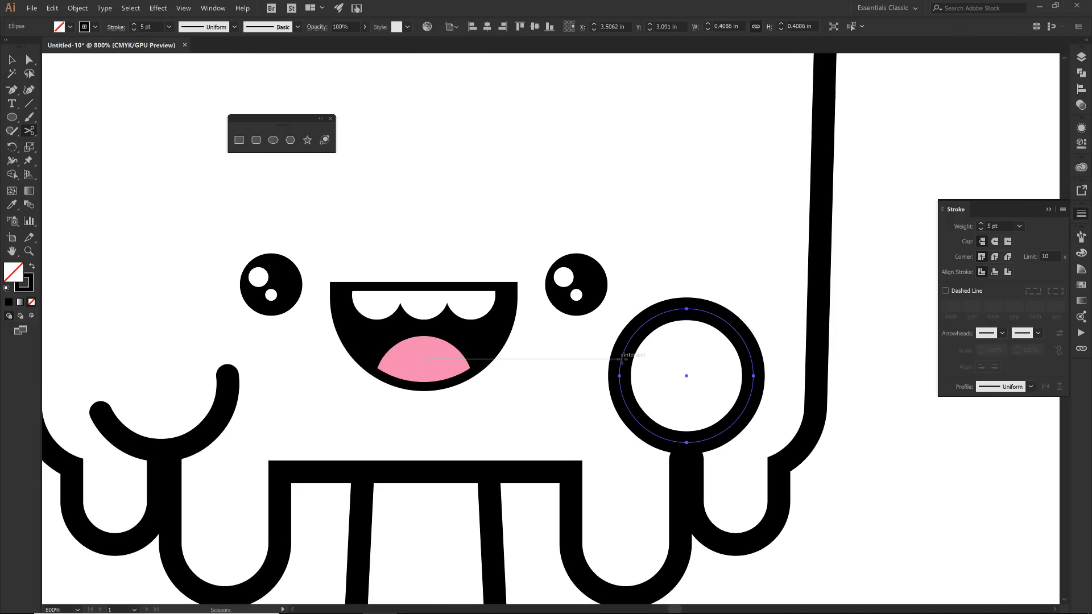
click(621, 358)
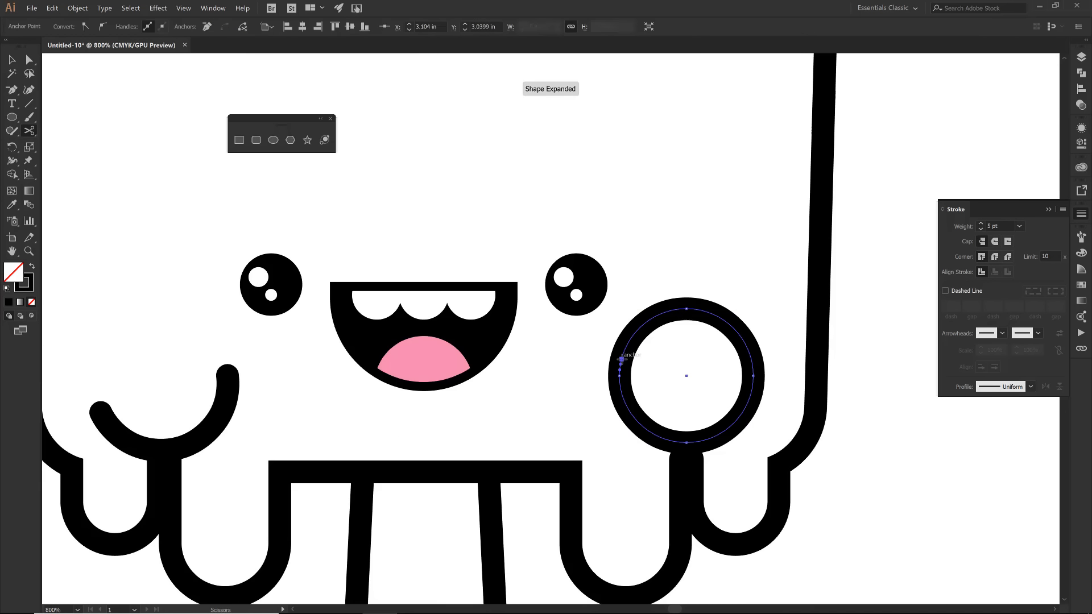
click(745, 408)
key(v)
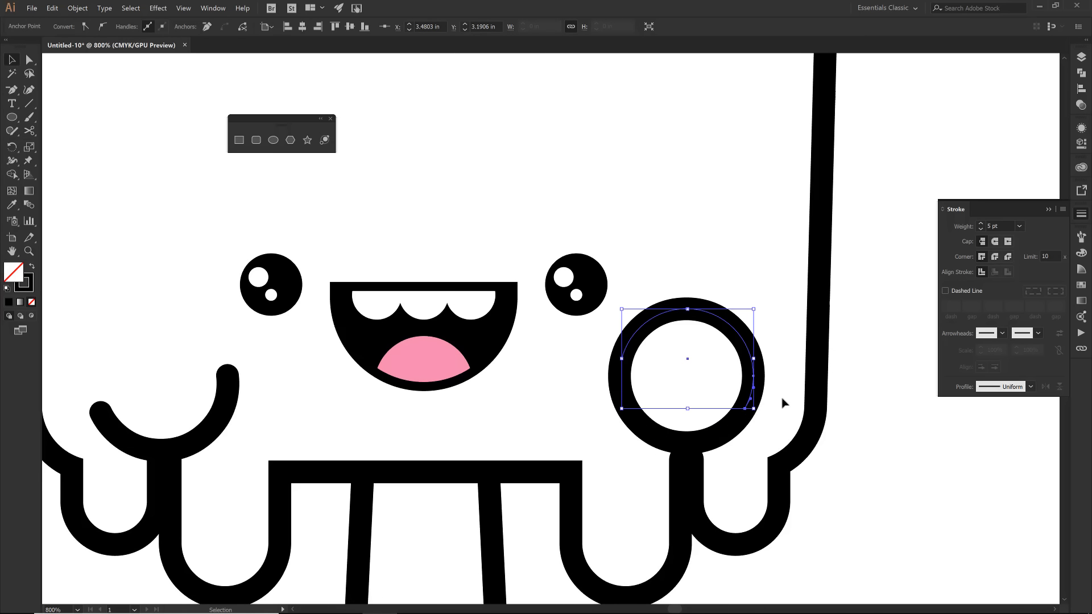
key(Delete)
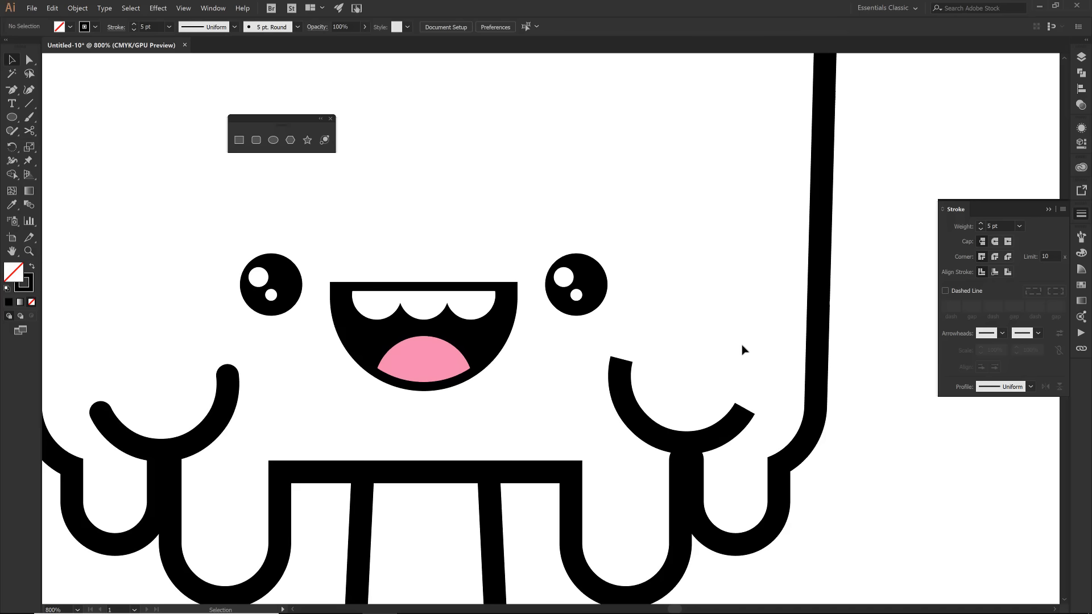
- Apply round caps to the remaining right arc, move it slightly down onto the drips' gap, and deselect it
click(740, 422)
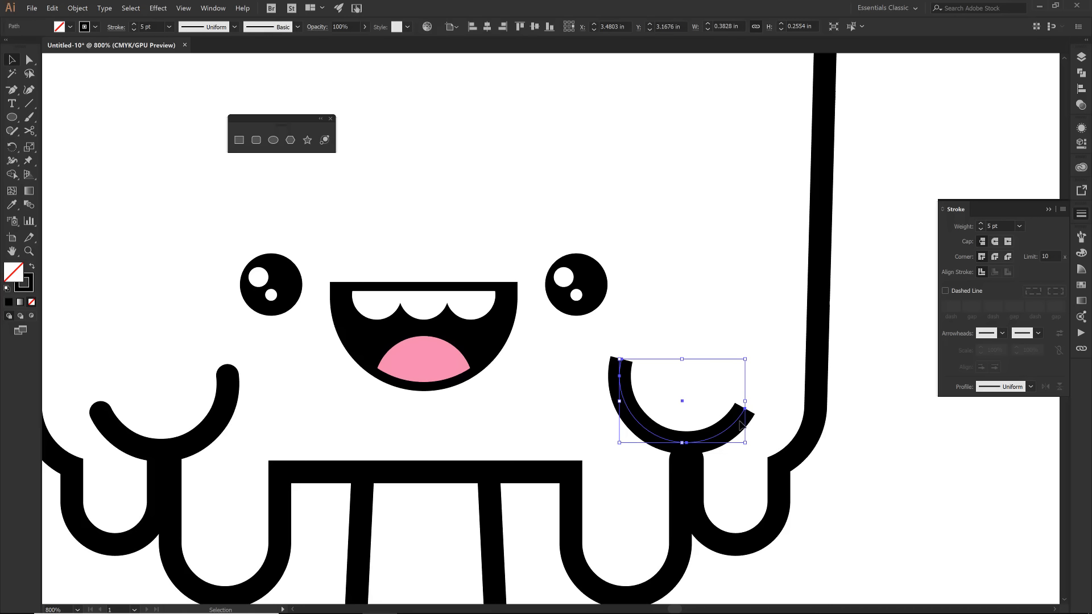
click(996, 241)
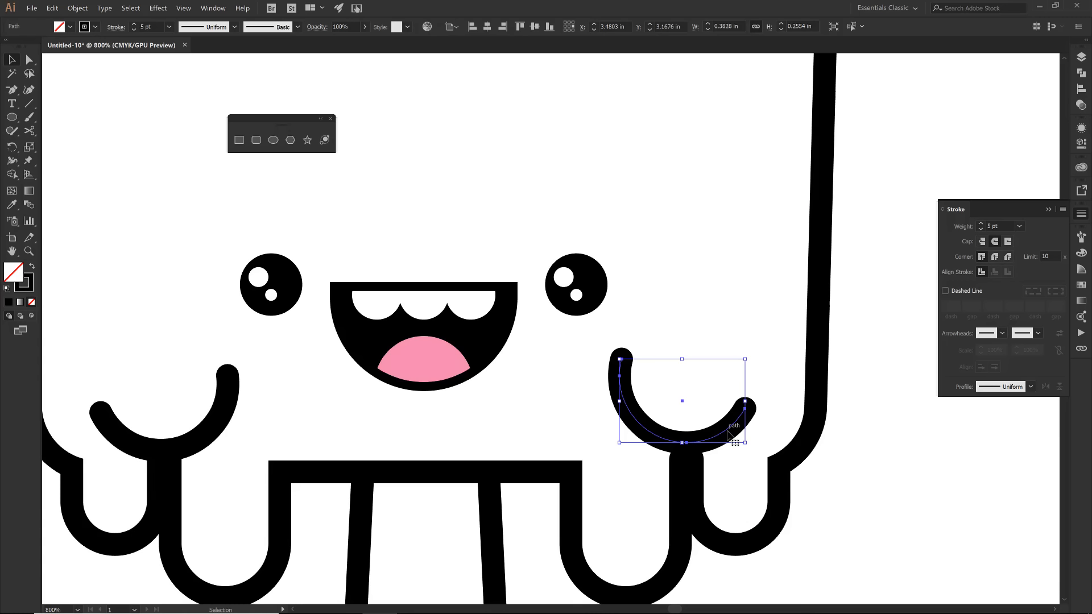
drag(728, 433, 731, 440)
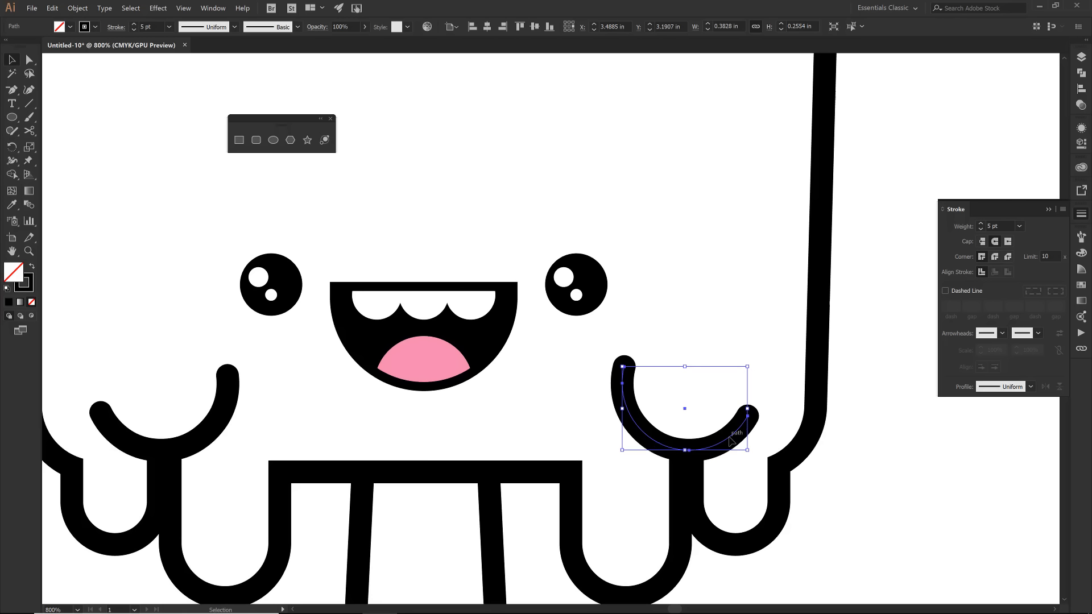
key(ctrl+shift+a)
- Duplicate the Body layer, rename the lower one Color, and lock and hide the Face and Body copy layers
key(ctrl+0)
click(1081, 57)
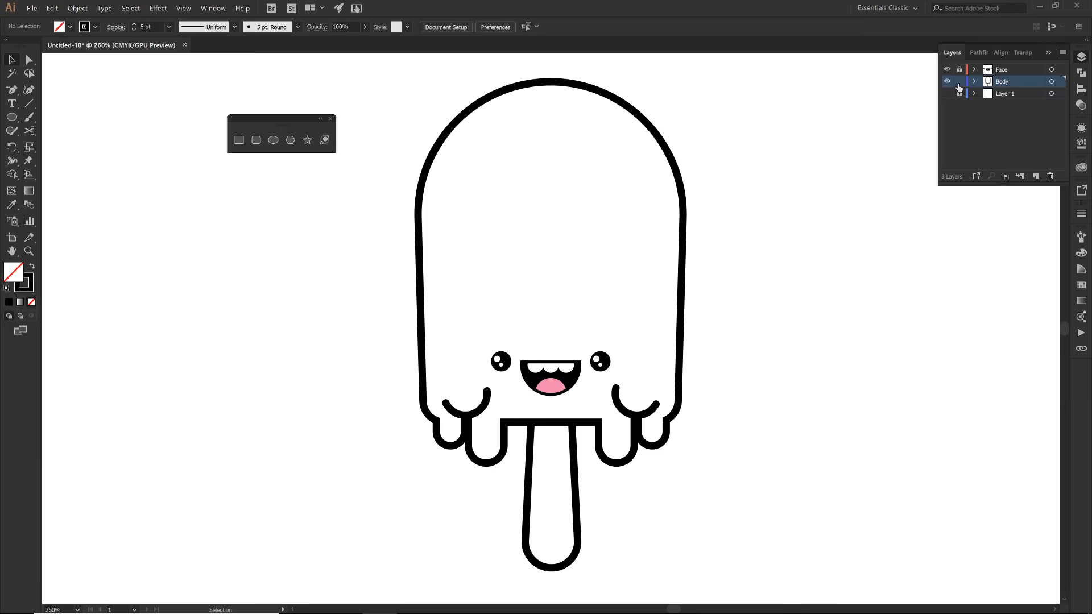
click(959, 82)
click(1062, 52)
click(961, 79)
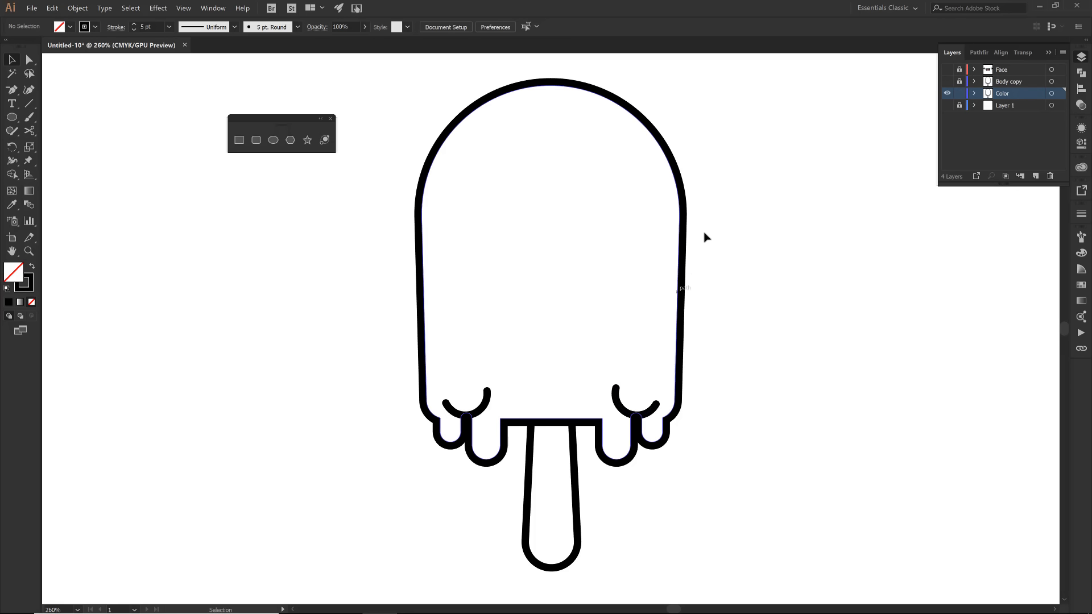
- Select all artwork on the Color layer, expand its appearance, and expand its fills and strokes into shapes
click(1051, 95)
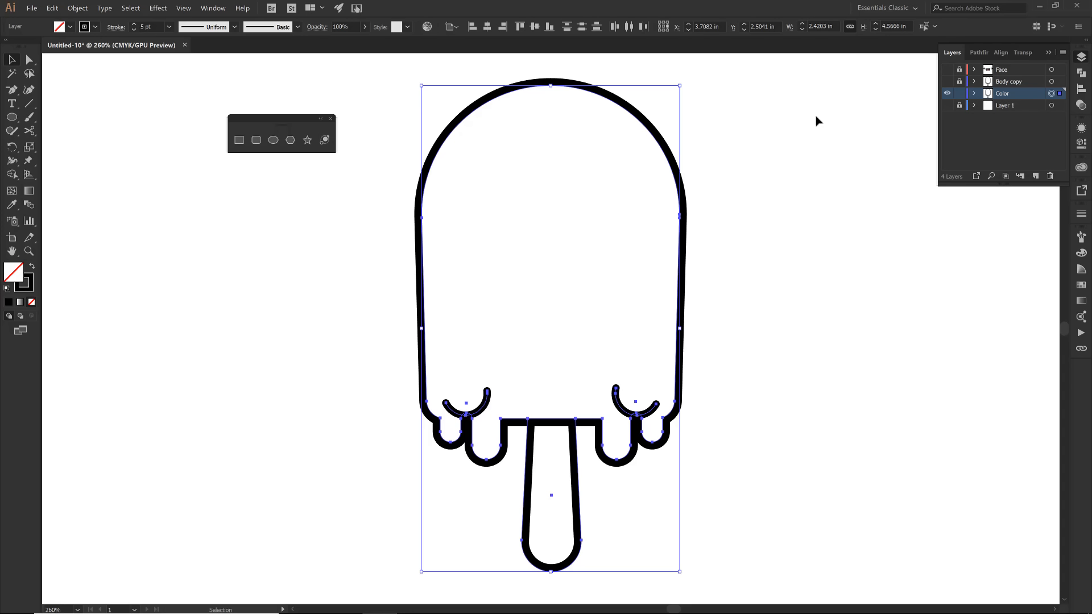
click(959, 106)
click(77, 9)
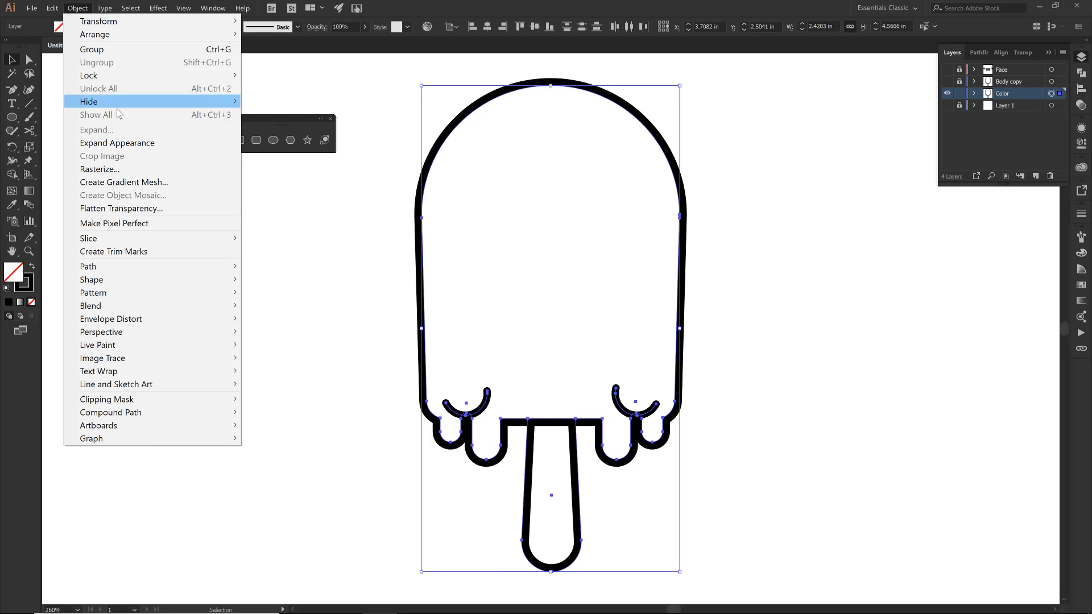
click(116, 143)
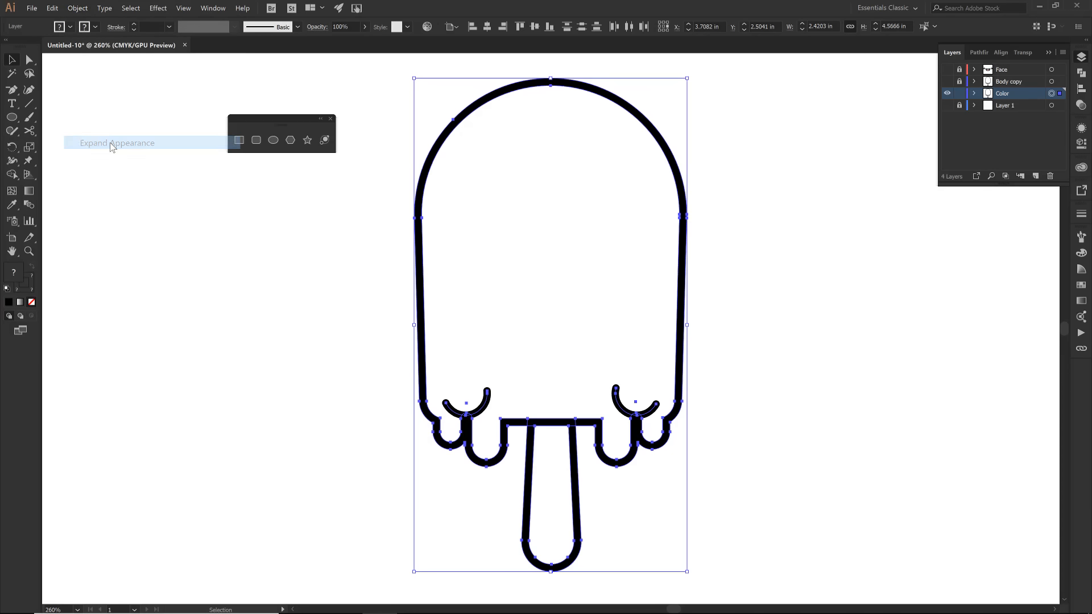
click(77, 8)
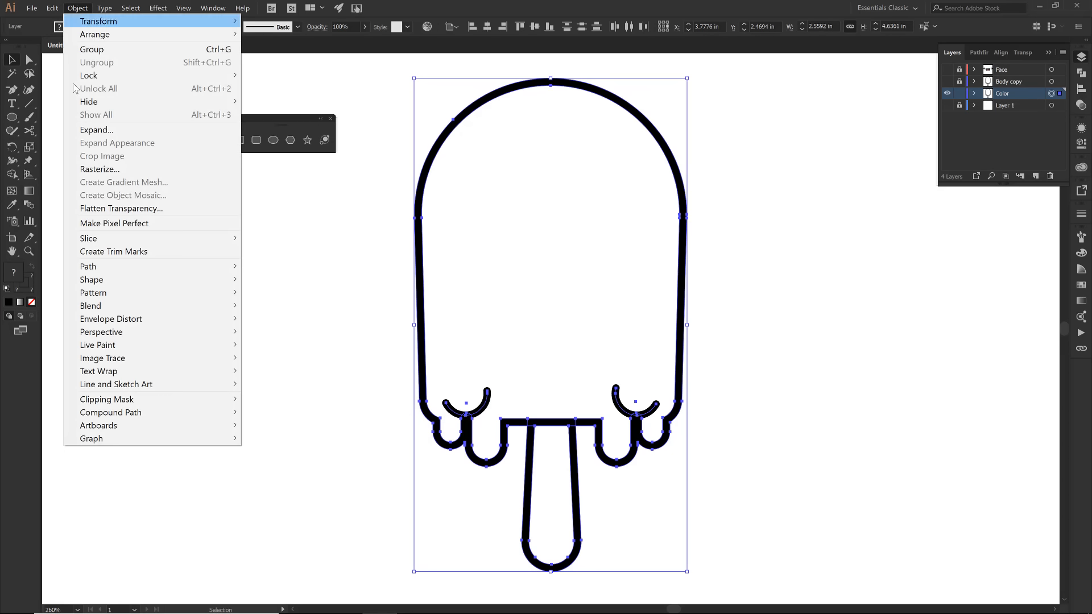
click(100, 133)
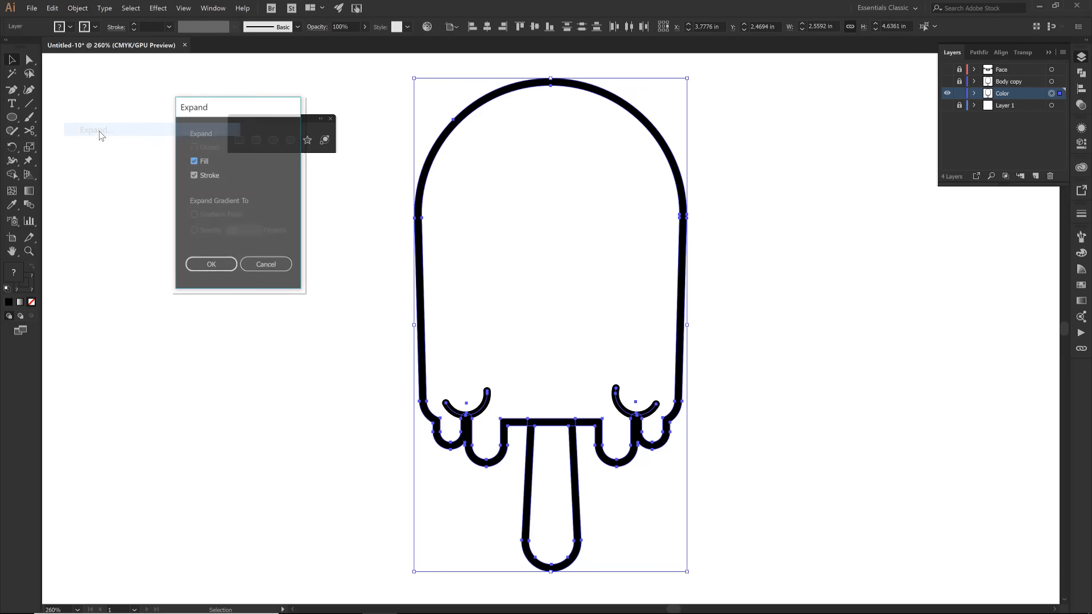
click(210, 268)
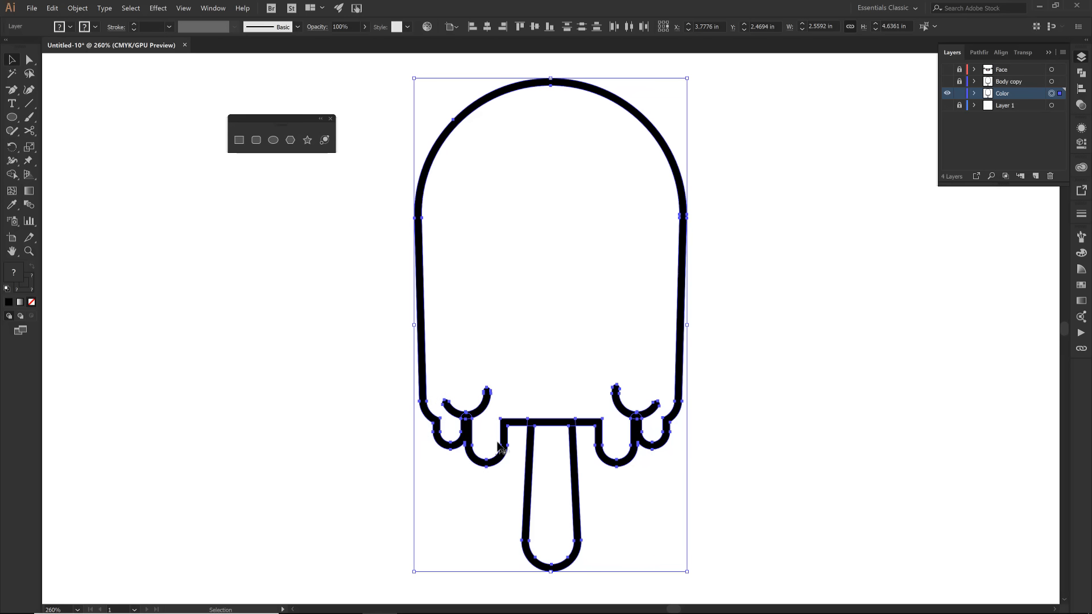
- Unite the expanded popsicle outline pieces into a single shape with Pathfinder
click(1081, 74)
click(947, 81)
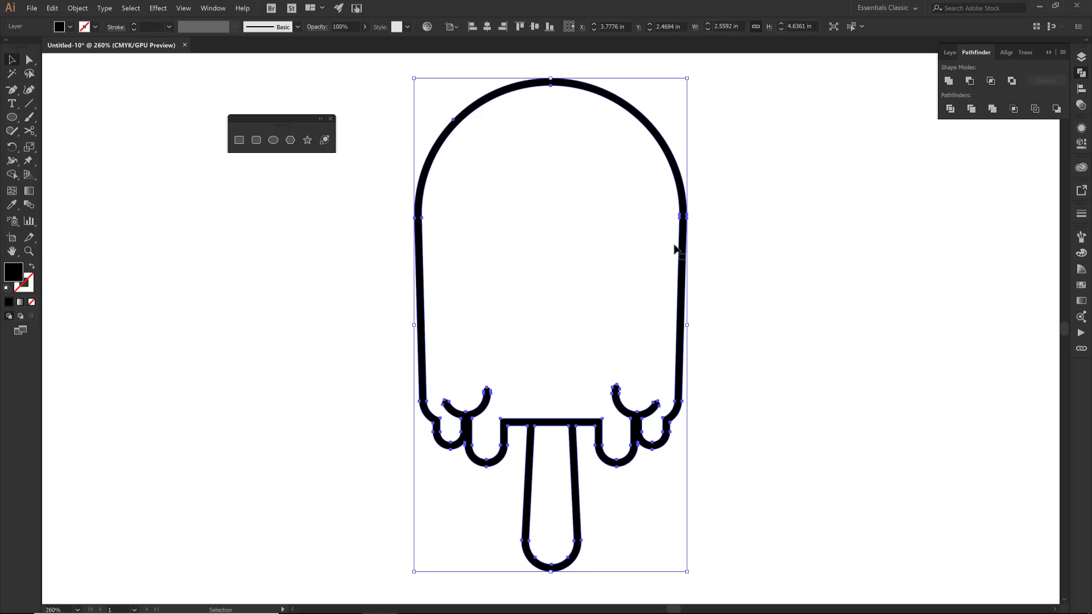
key(ctrl+z)
key(z)
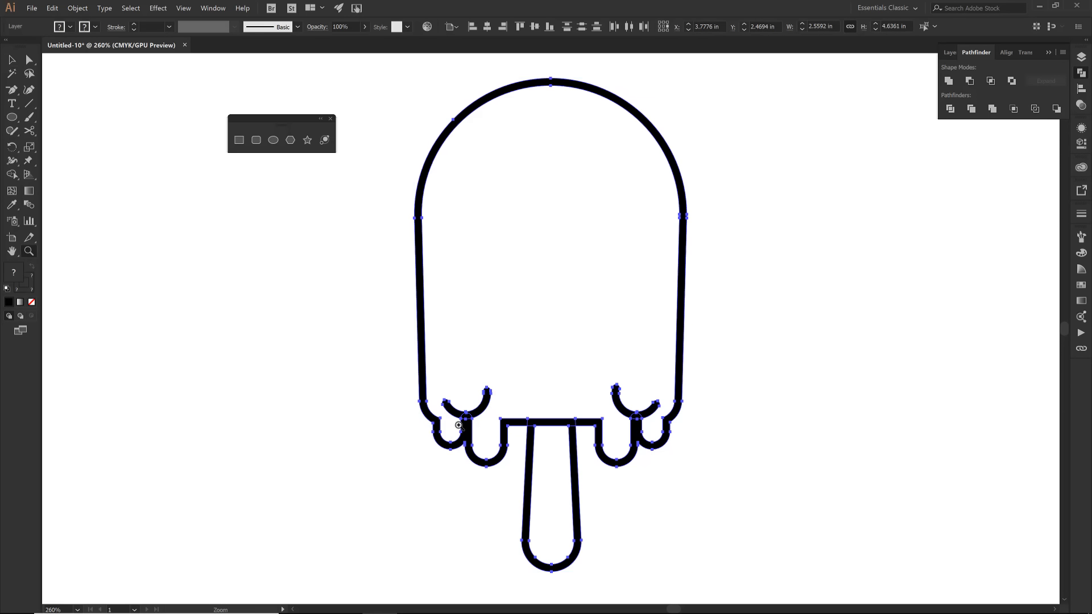
drag(430, 375, 611, 488)
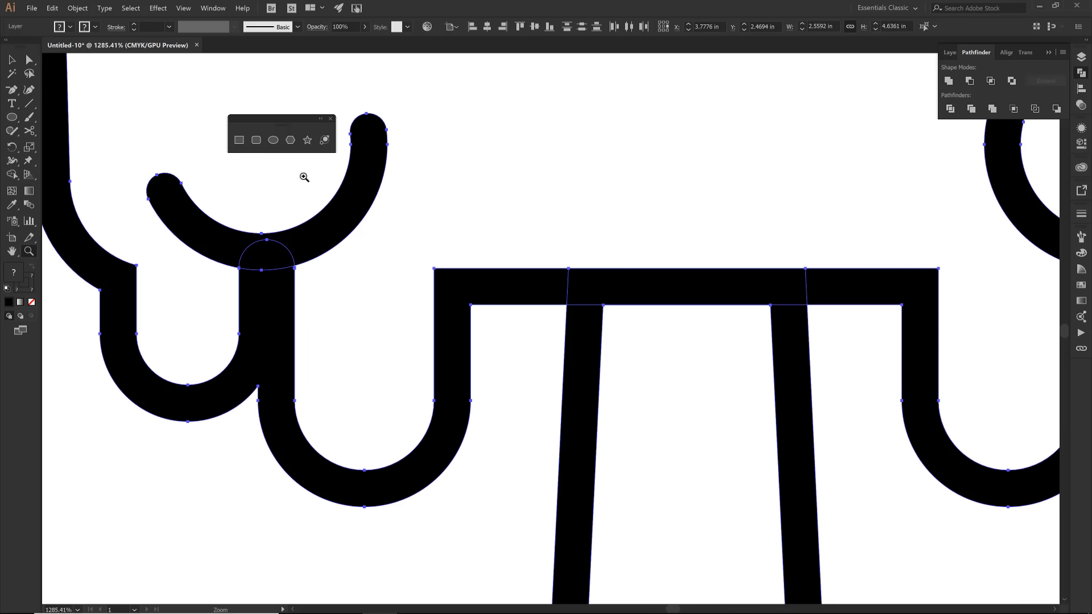
click(949, 81)
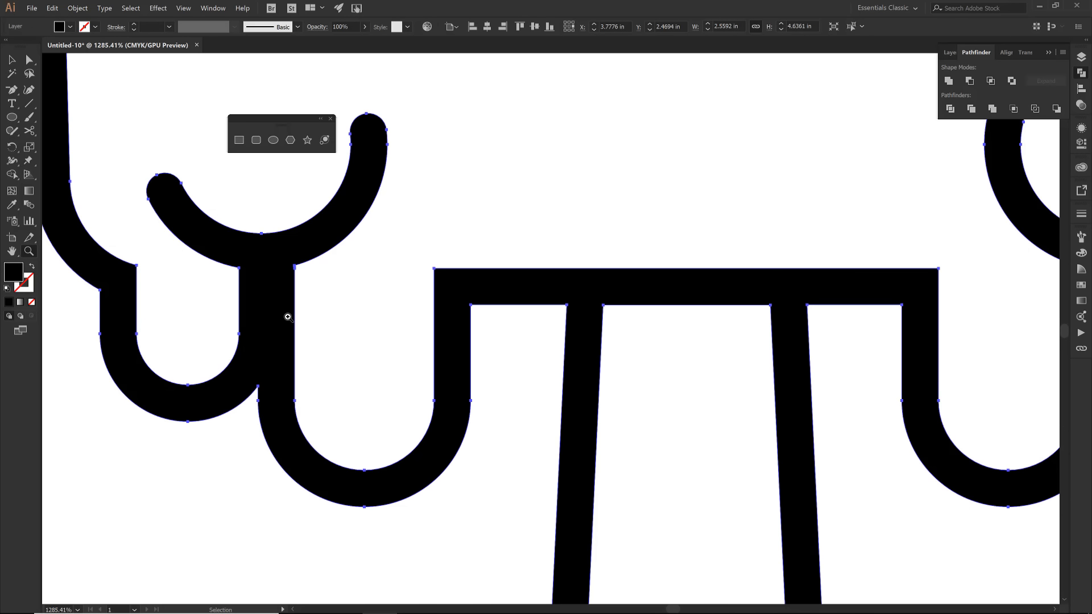
key(ctrl+0)
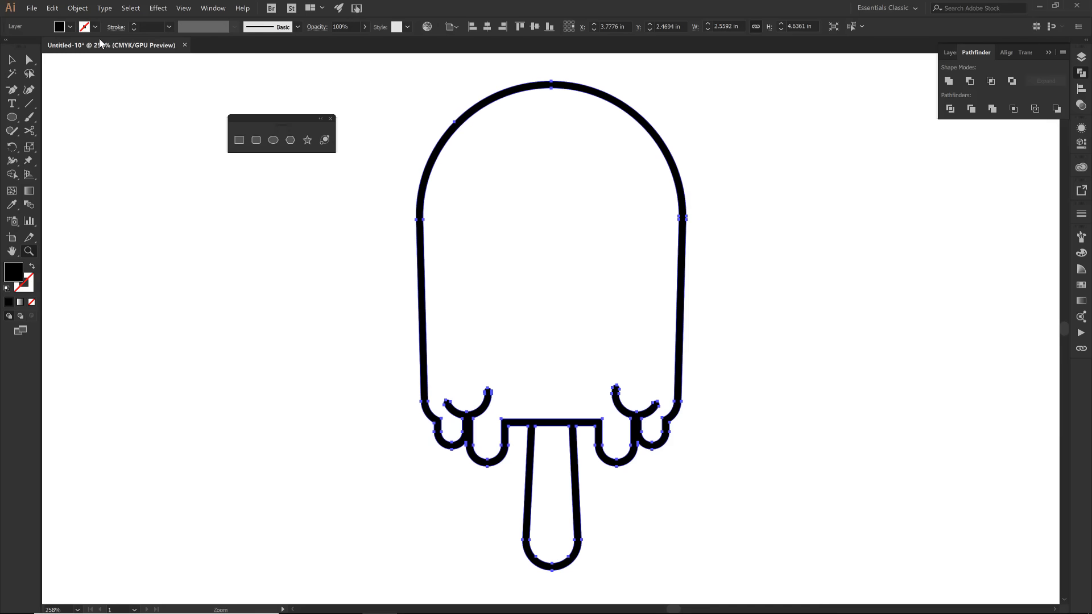
- Make a Live Paint group from the united popsicle outline and deselect it
click(78, 9)
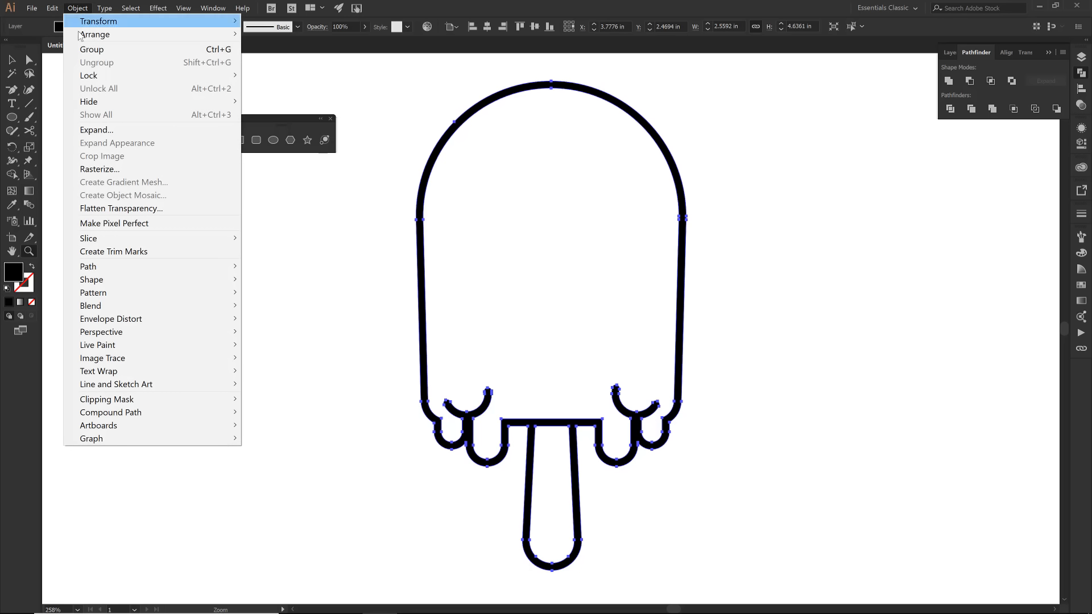
mouse_move(133, 344)
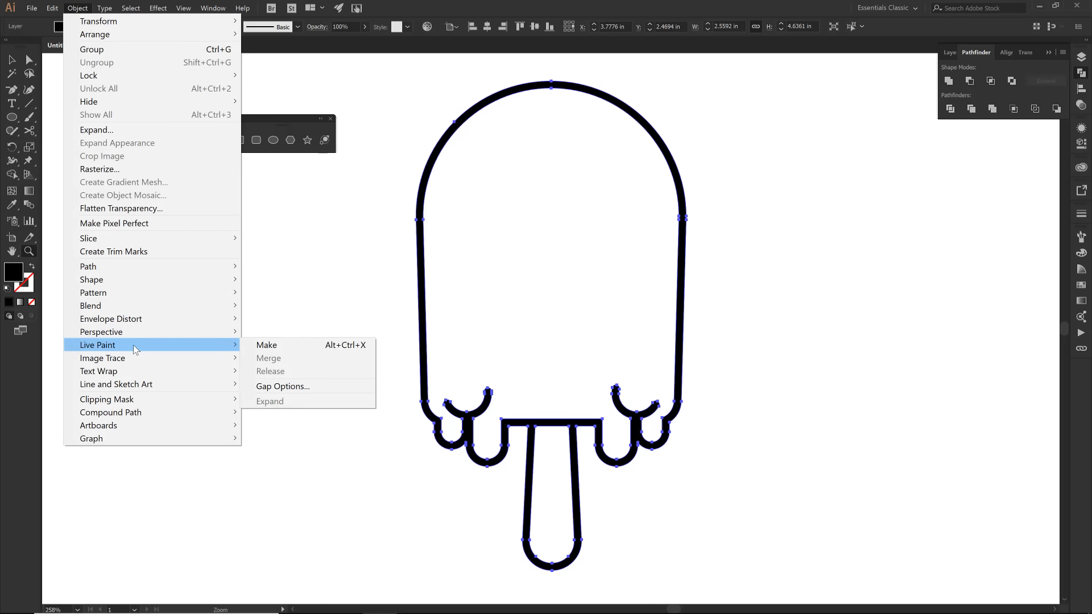
click(268, 347)
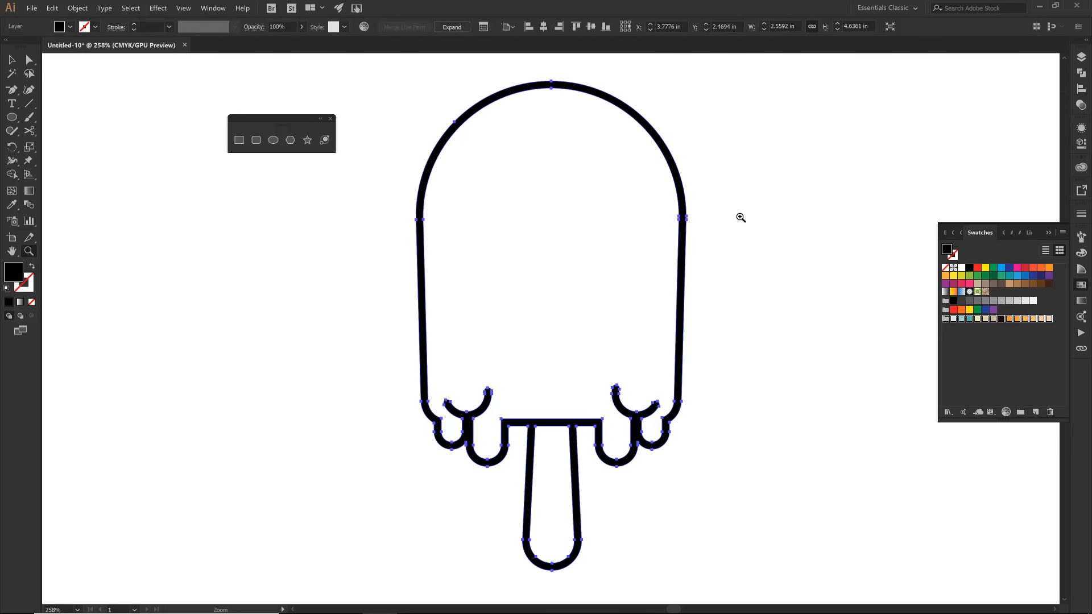
key(v)
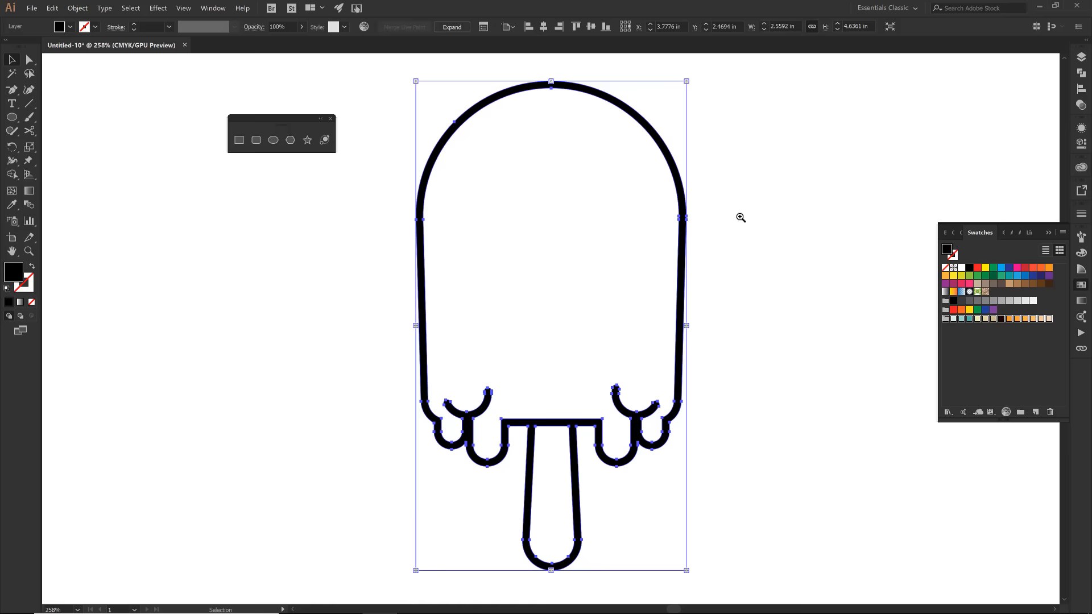
click(764, 171)
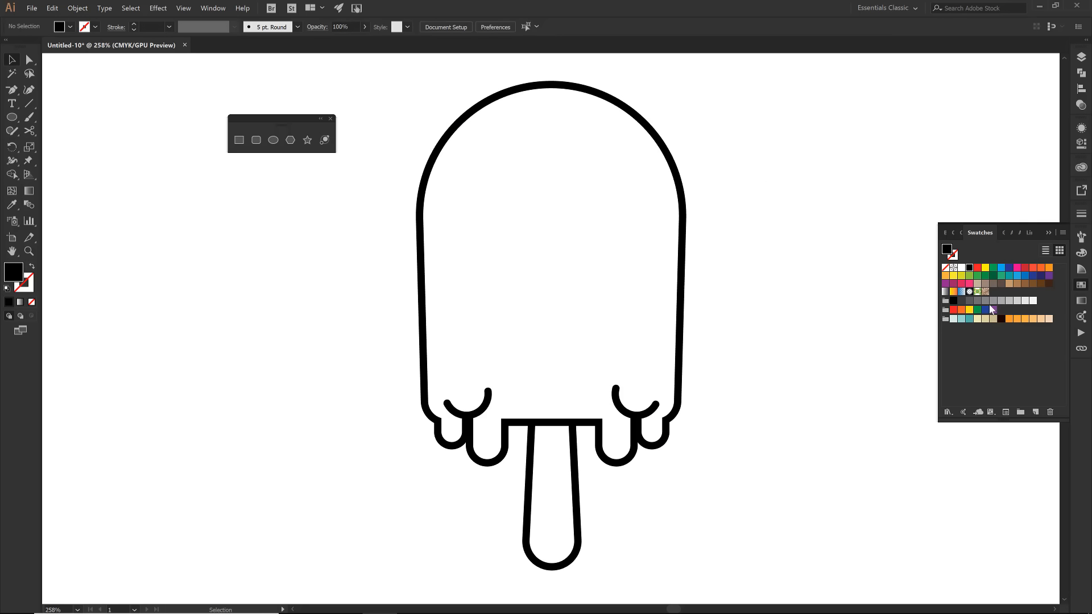
- Fill the popsicle body with orange and the stick with the beige C=14 M=13 Y=42 K=0 swatch using Live Paint Bucket
click(1017, 320)
key(k)
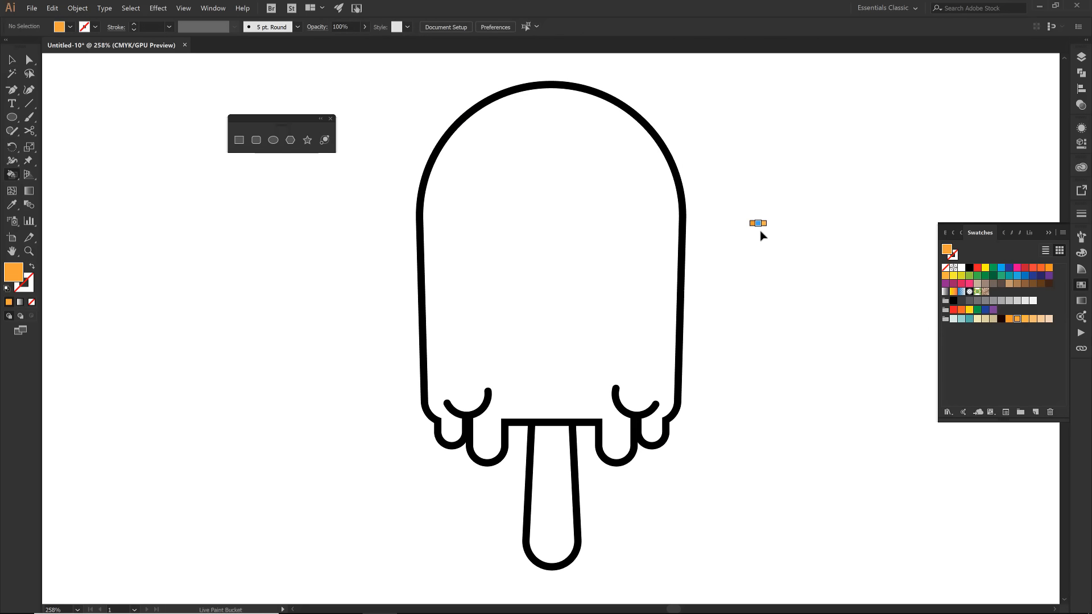
click(541, 278)
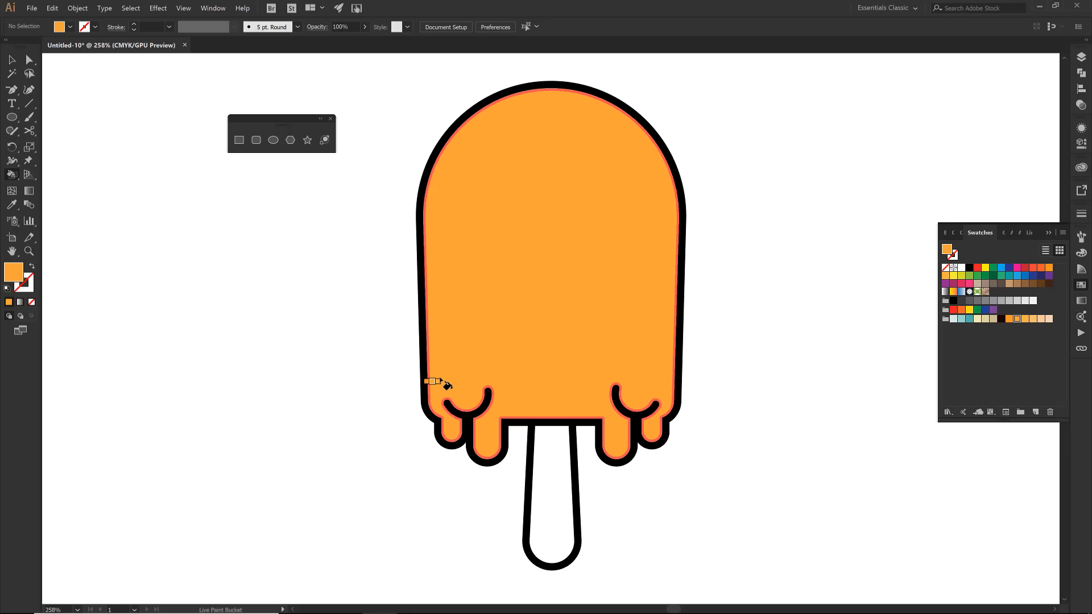
click(985, 318)
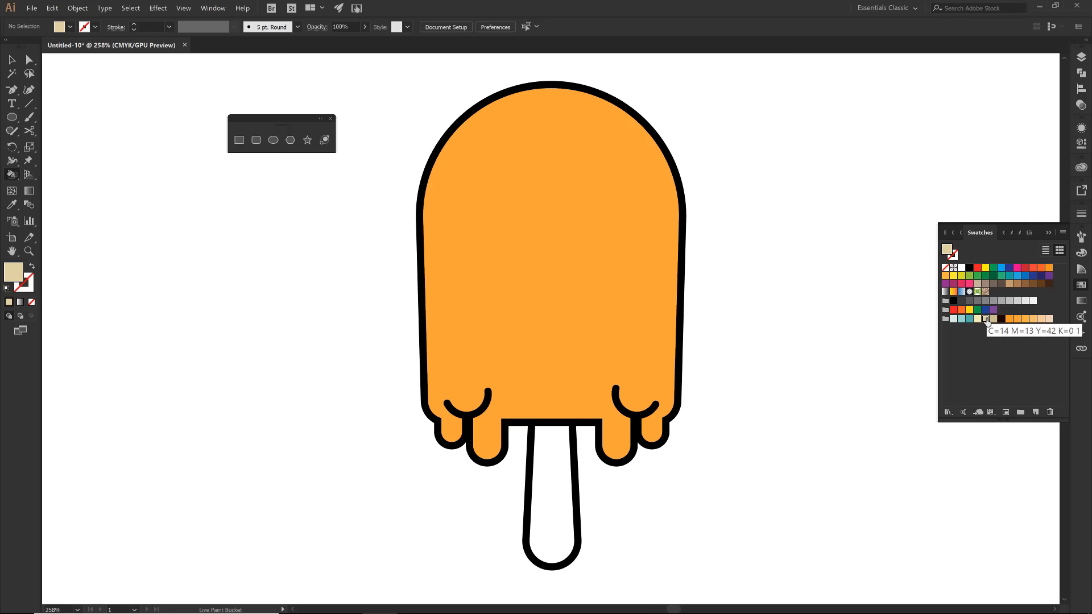
click(544, 449)
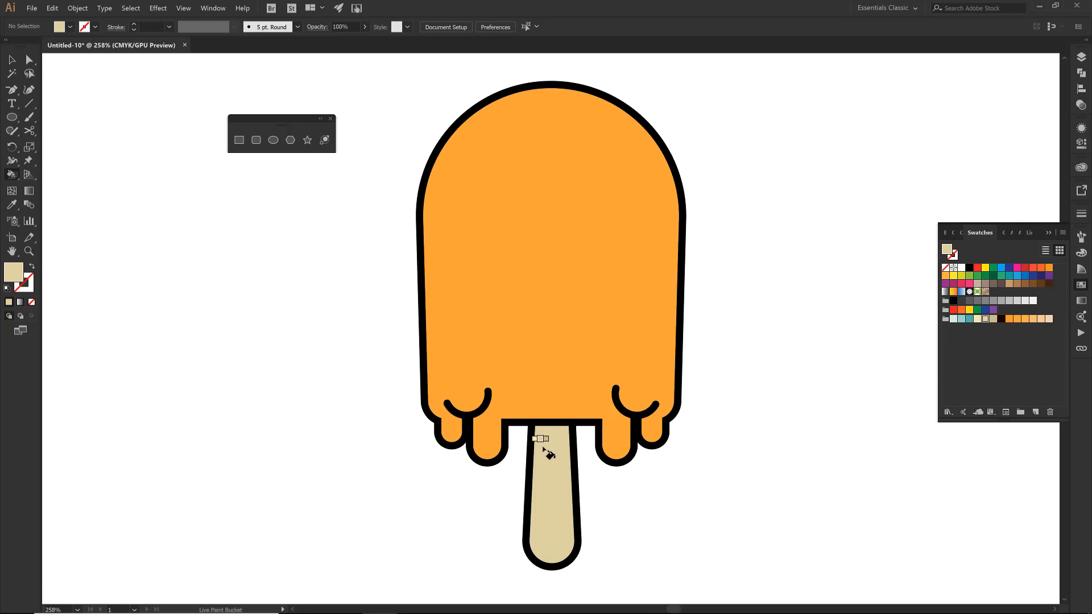
- Expand the painted popsicle's Live Paint group and ungroup the resulting shapes
key(v)
click(543, 447)
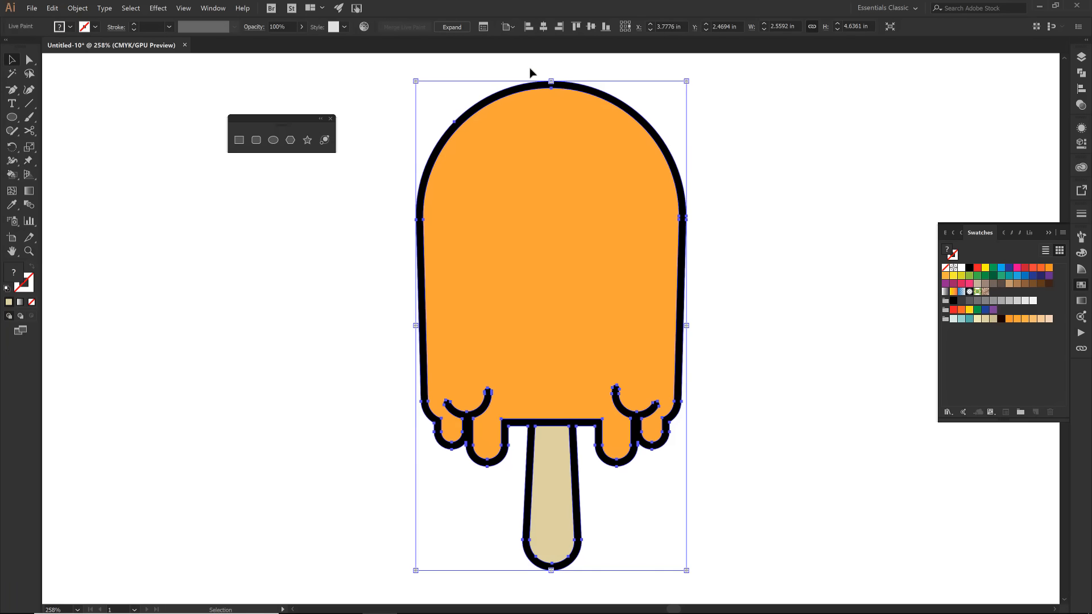
click(452, 27)
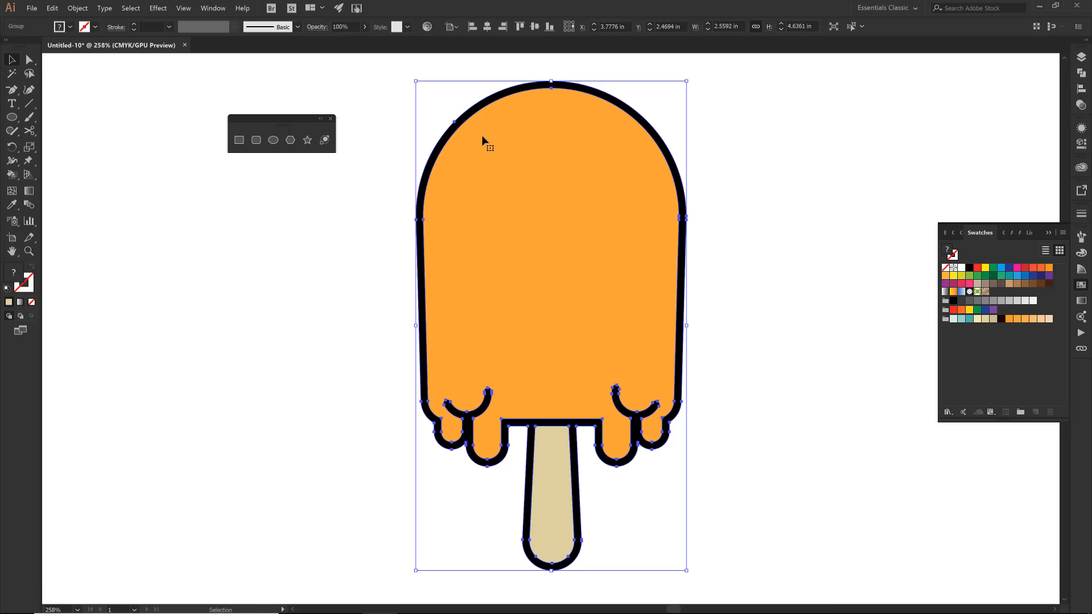
right_click(491, 153)
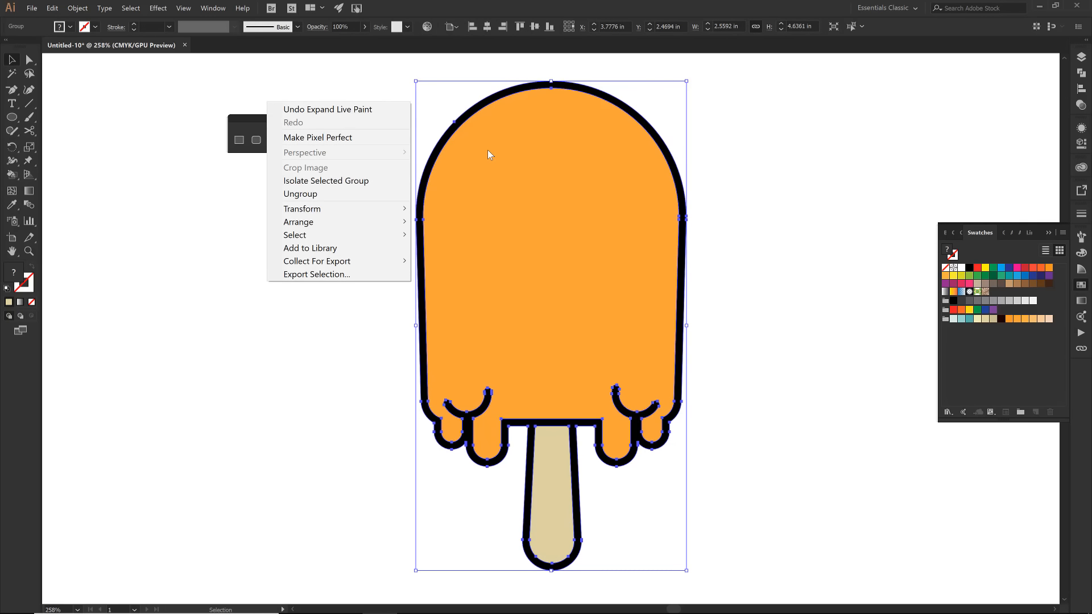
click(313, 196)
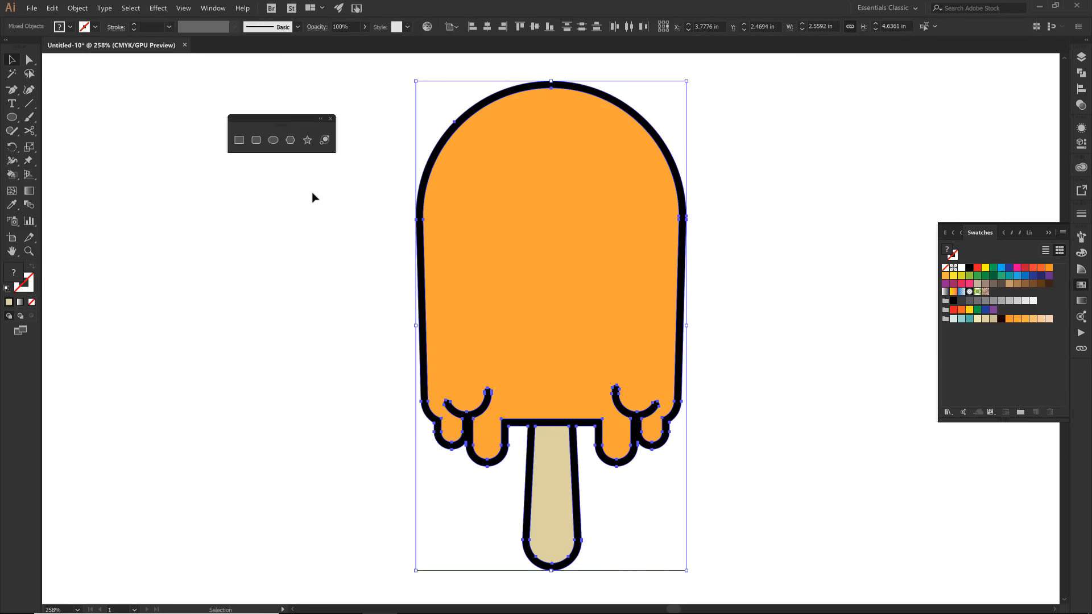
- Recolor the orange body shape with the darker orange C=2 M=48 Y=96 K=0 swatch
click(470, 195)
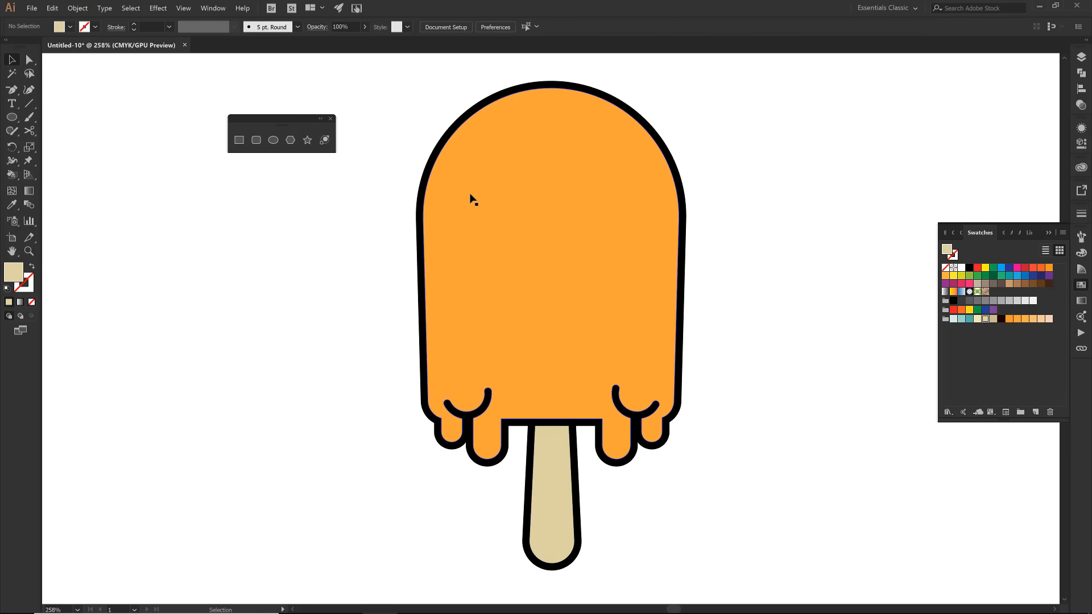
click(1009, 319)
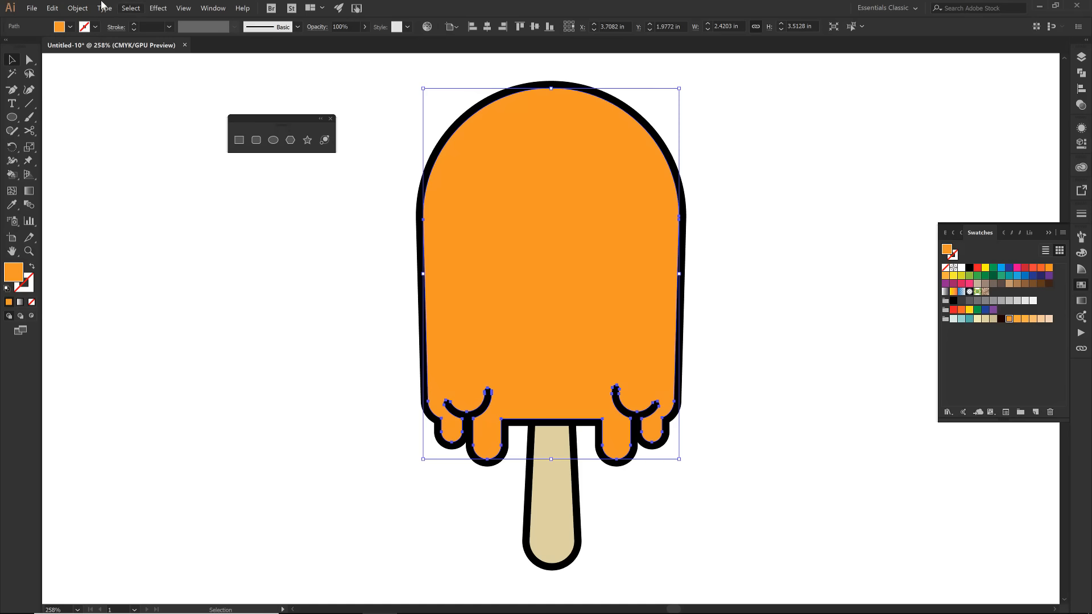
- Set up a previewed Offset Path on the orange body shape with a -0.05 in offset and round joins
click(75, 8)
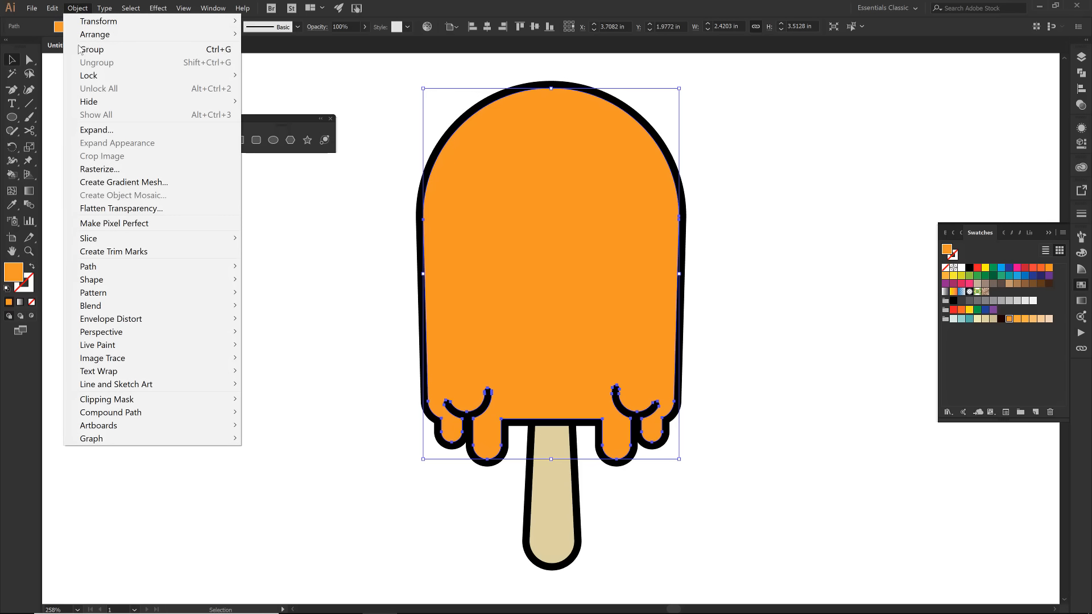
mouse_move(124, 265)
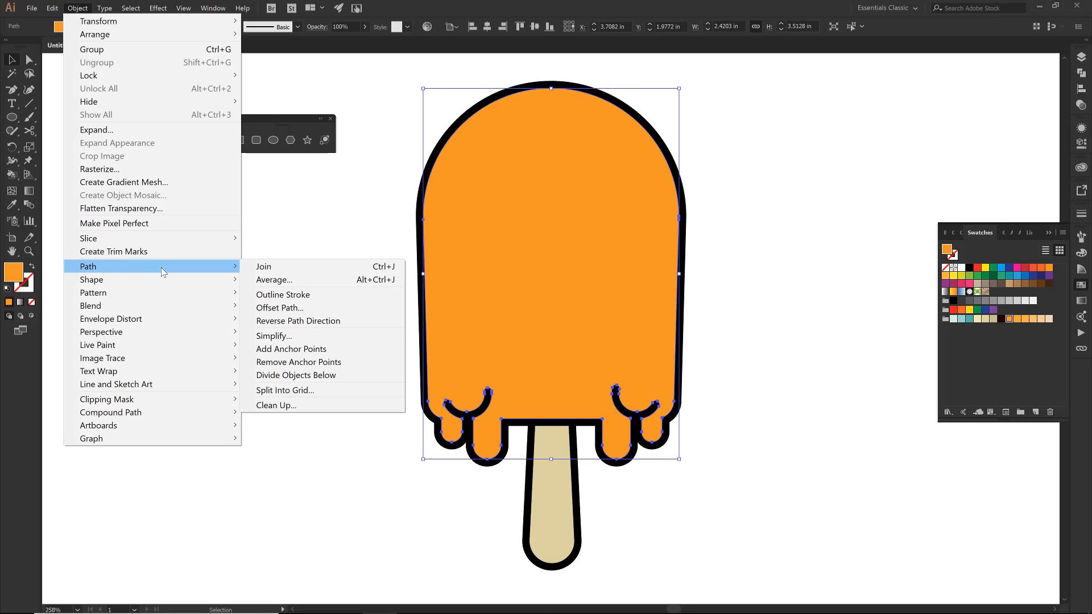
click(273, 308)
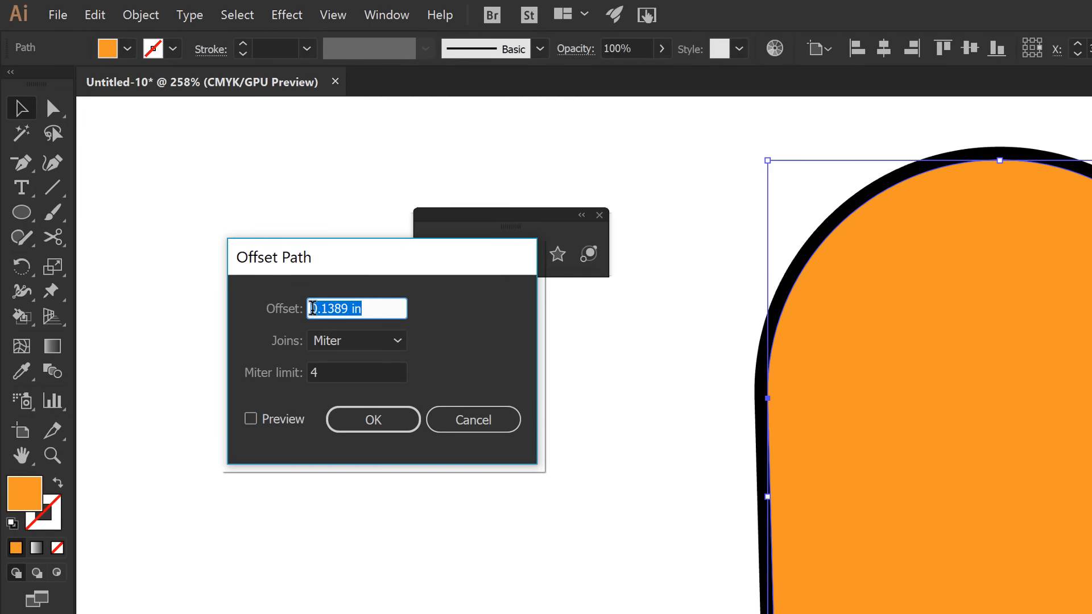
click(312, 309)
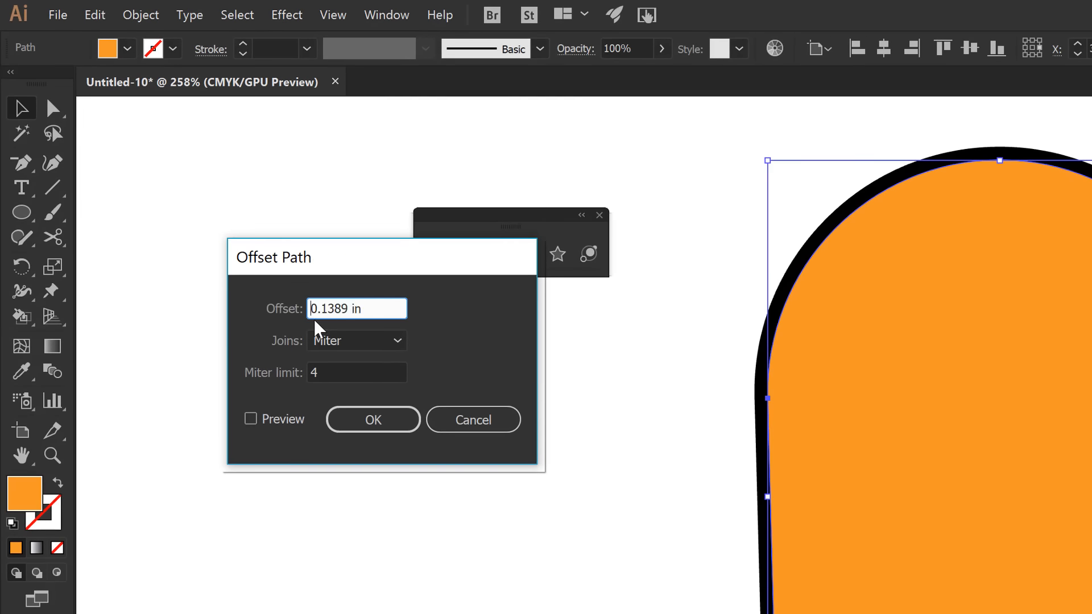
text(-)
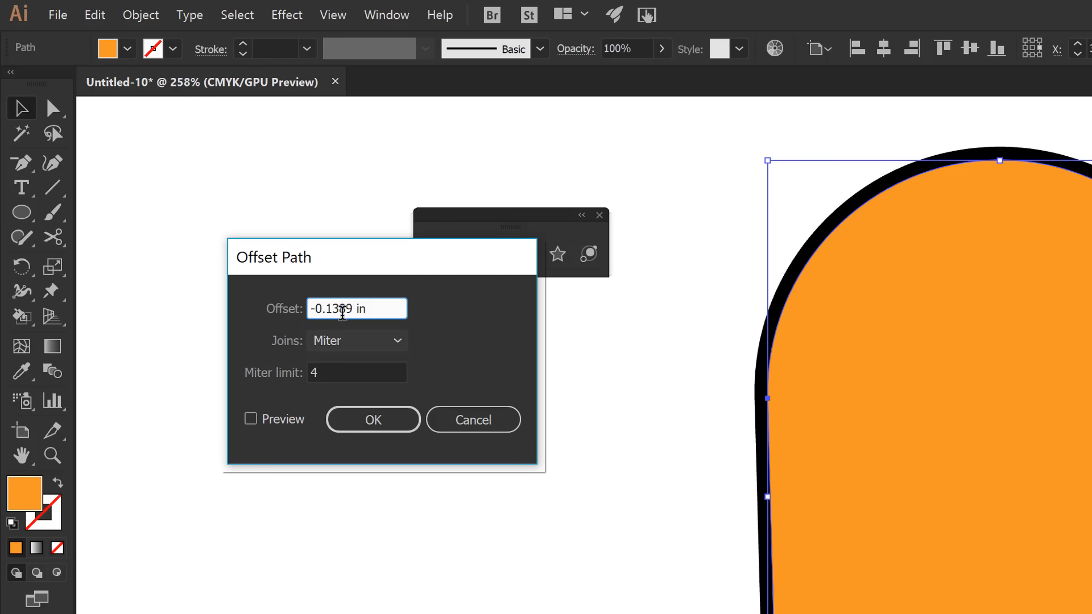
double_click(350, 311)
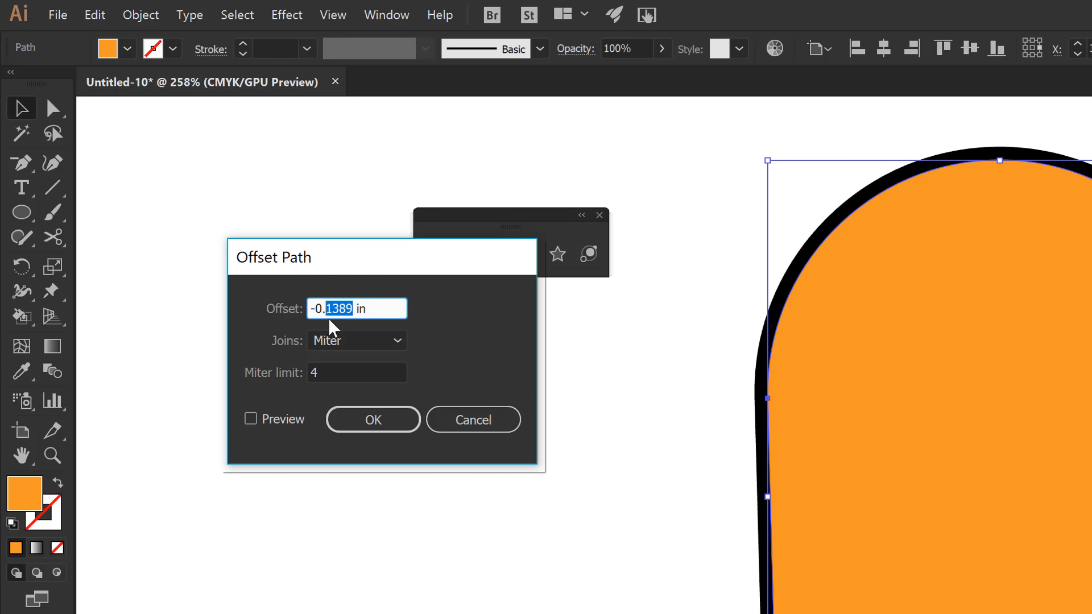
text(05)
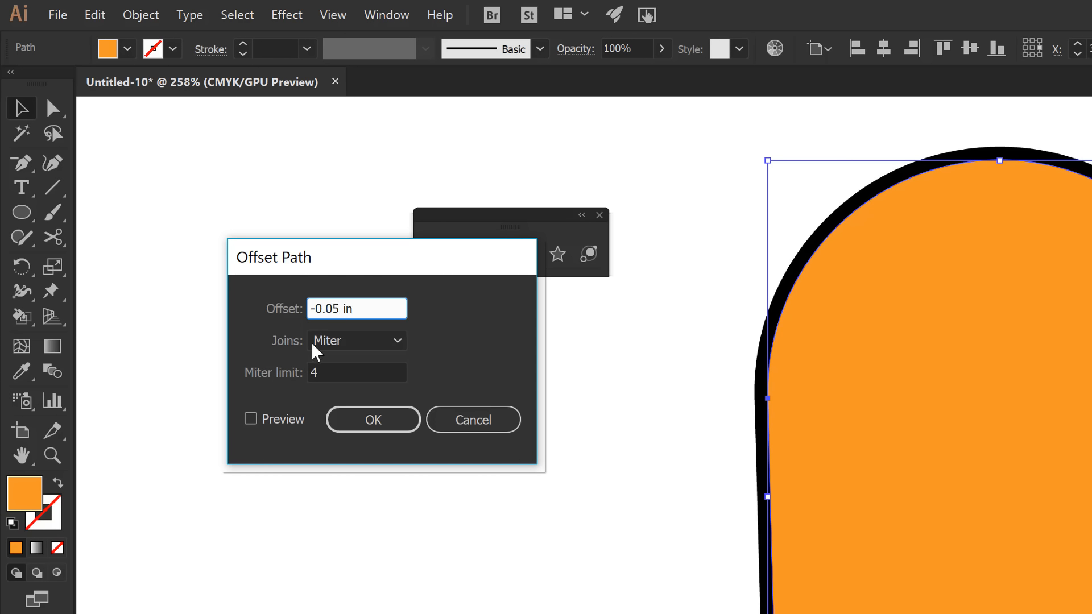
click(360, 341)
click(359, 391)
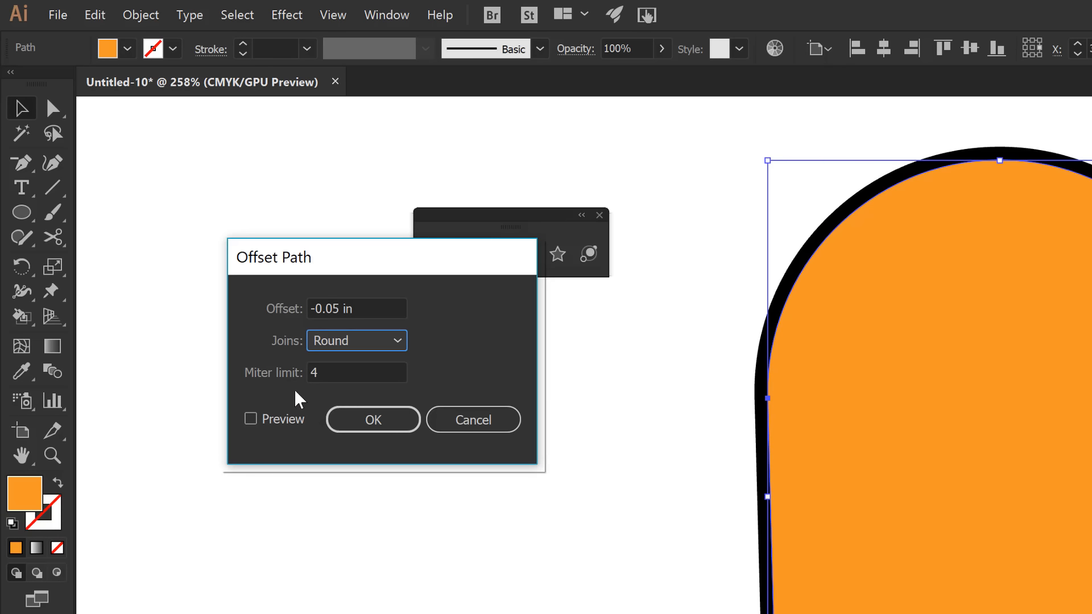
click(252, 421)
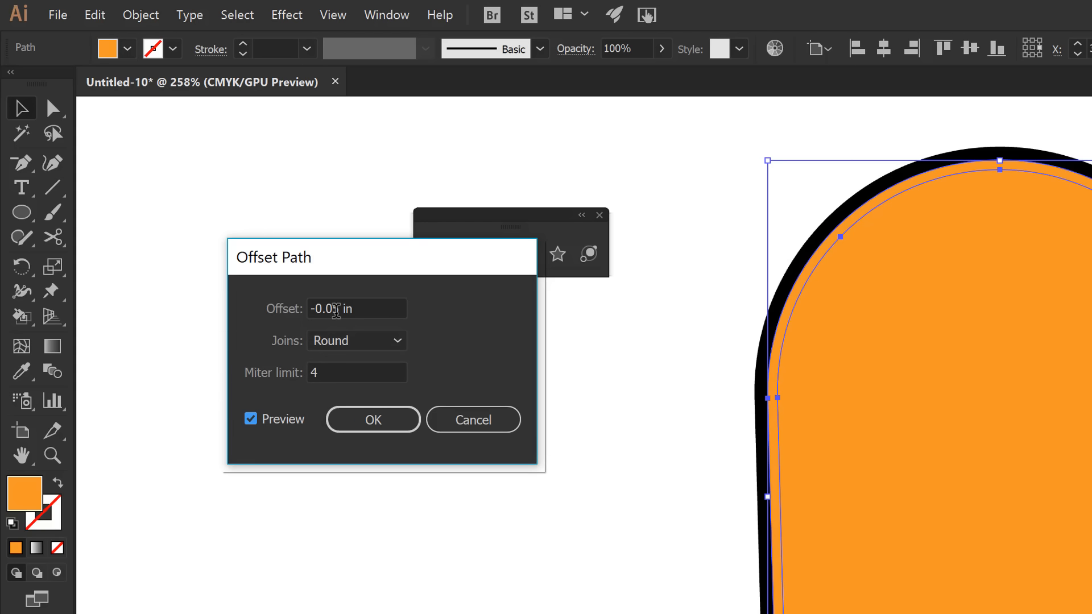
- Apply the body's path offset at -0.075 in and fill the resulting inset shape with the slightly lighter orange swatch
click(334, 309)
text(7)
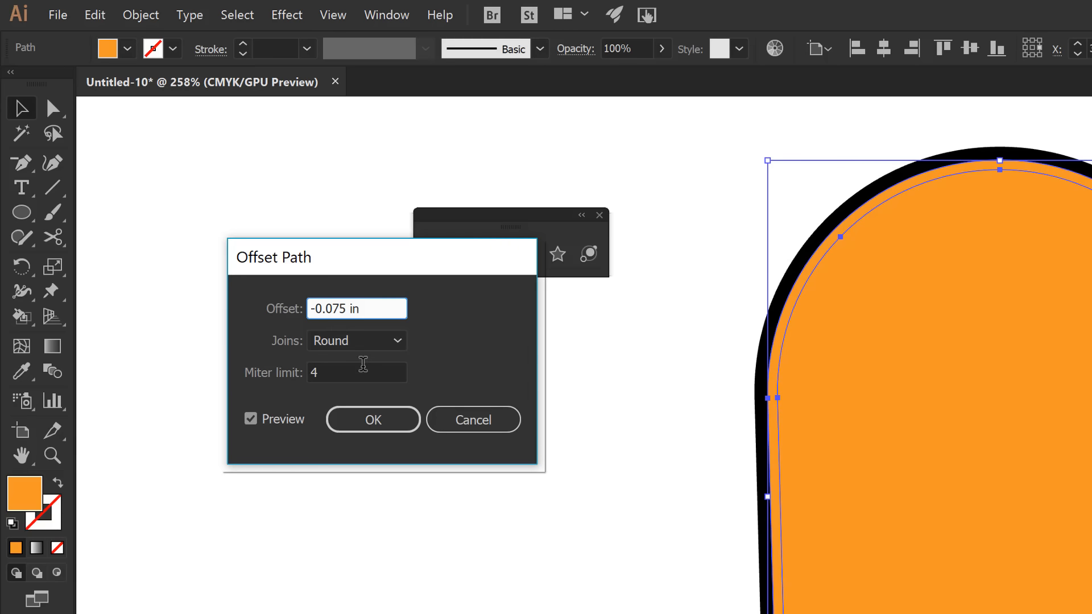
click(359, 373)
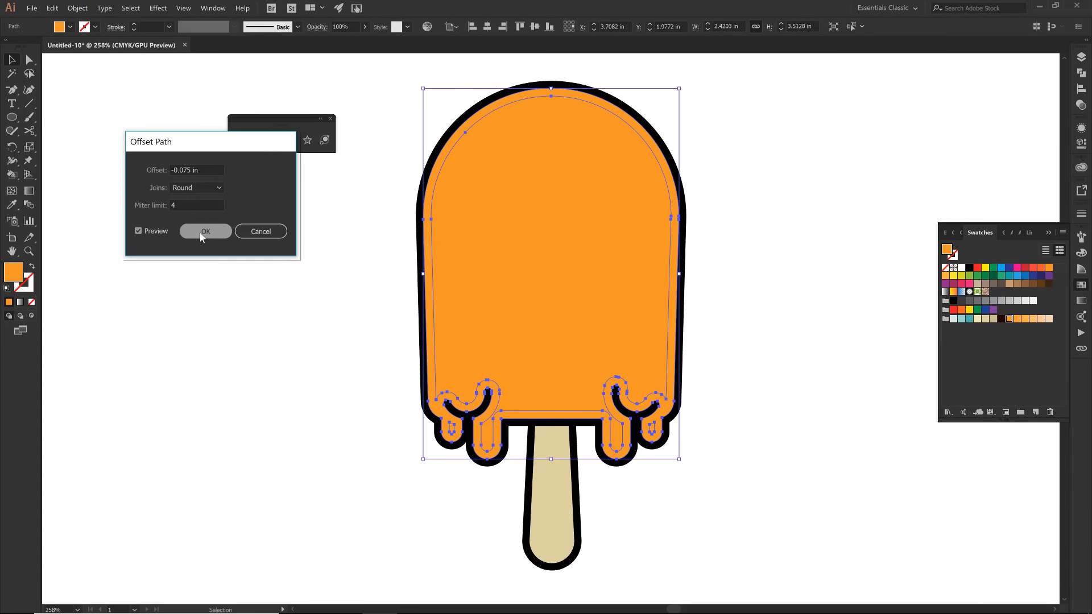
click(202, 236)
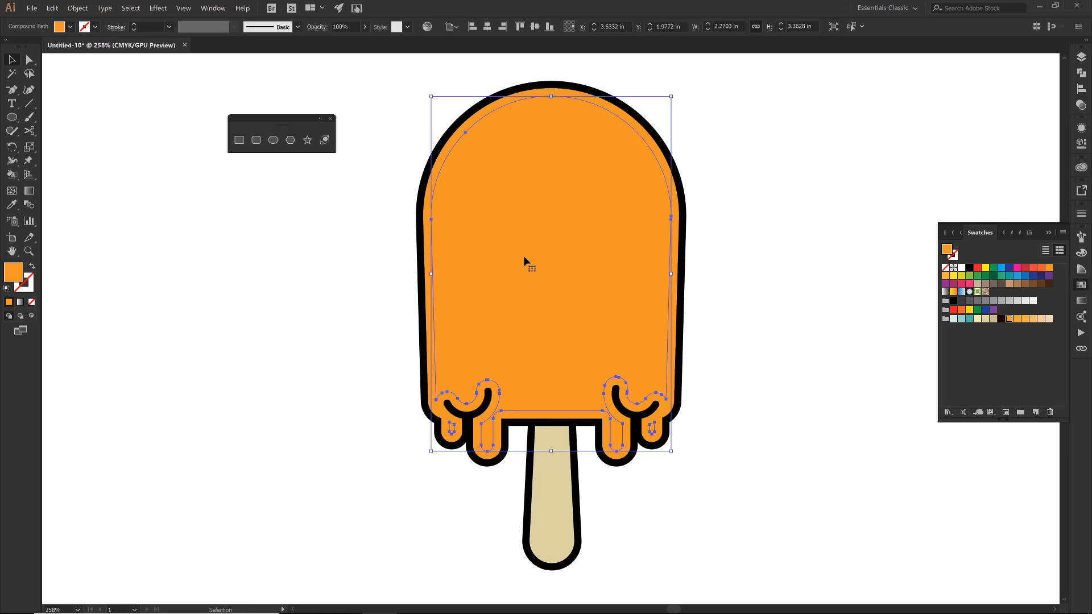
click(1016, 319)
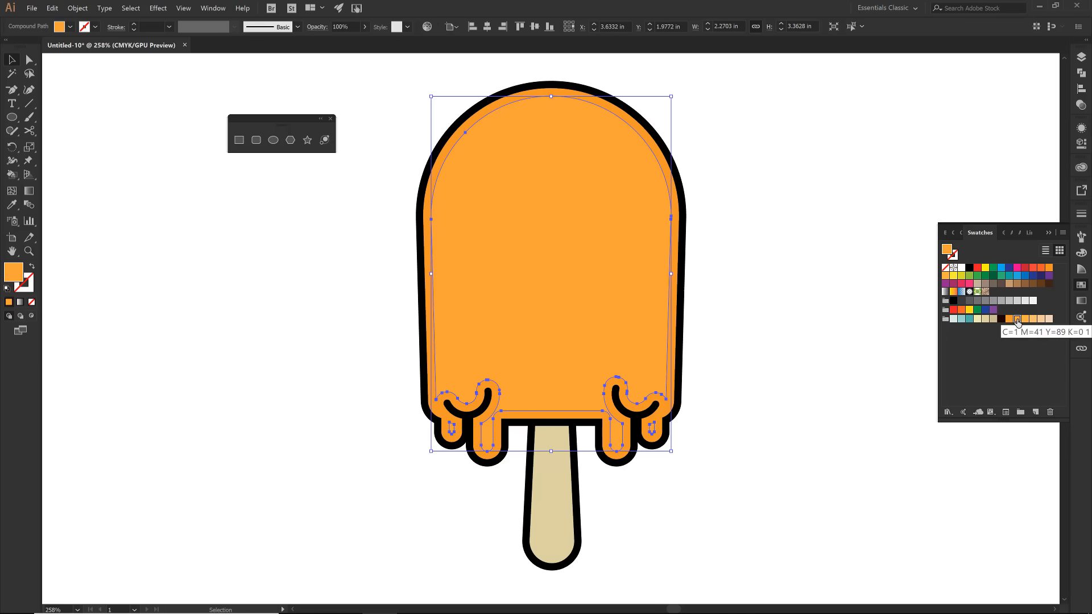
click(825, 296)
- Try moving the lighter orange inset shape off the popsicle body, undo the move, and deselect it
click(558, 237)
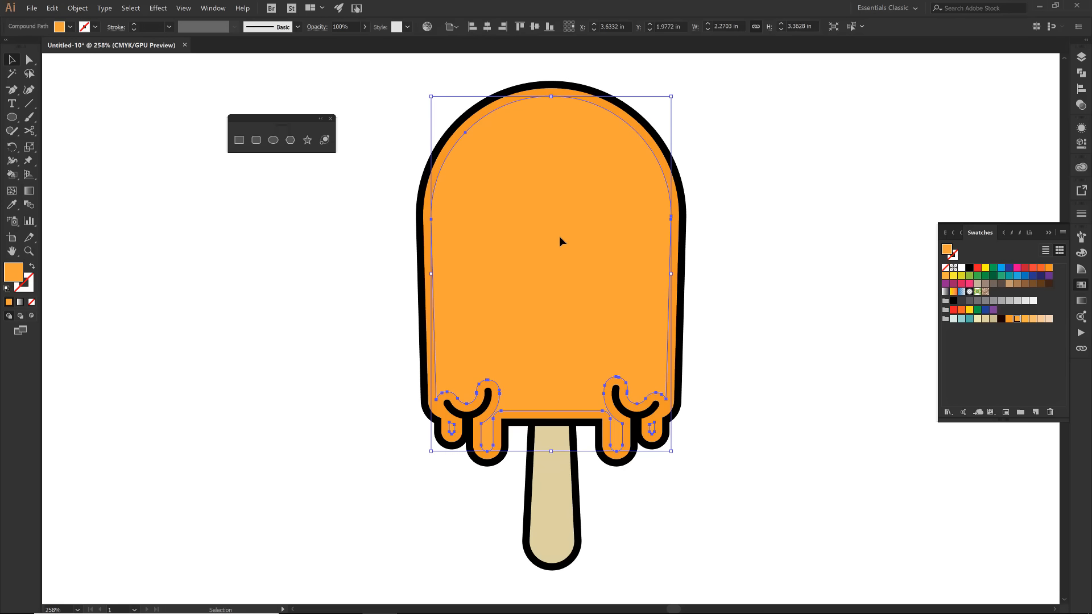
drag(466, 263, 283, 308)
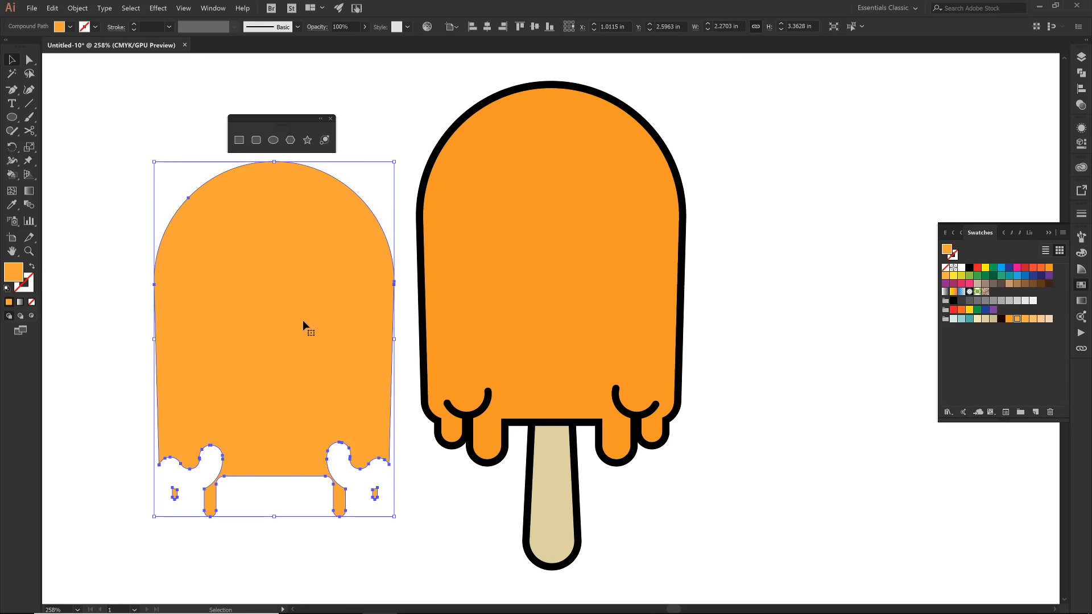
key(a)
key(ctrl+z)
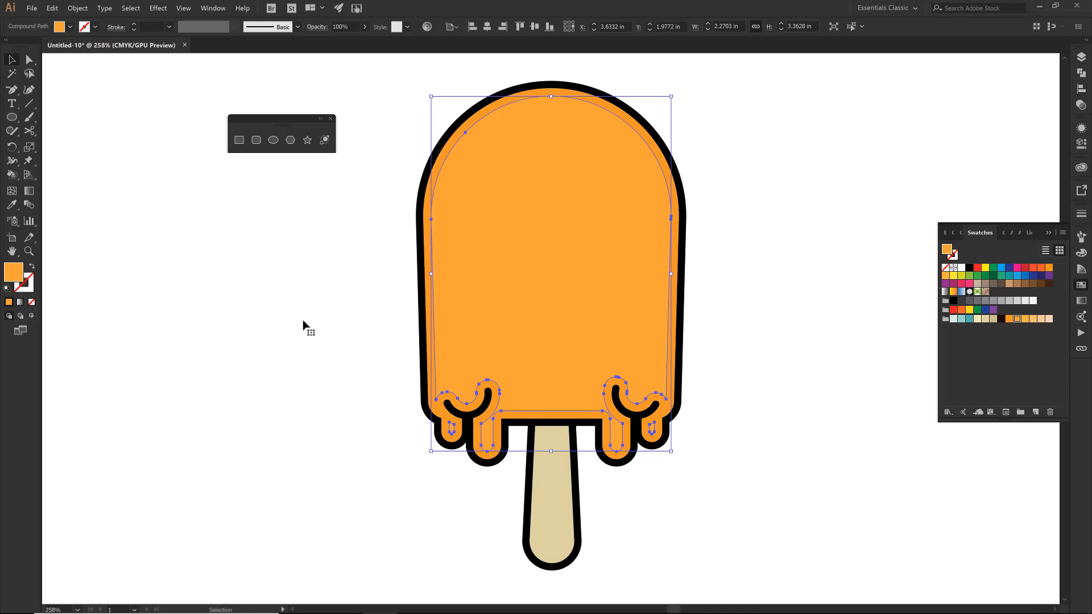
drag(523, 276, 275, 306)
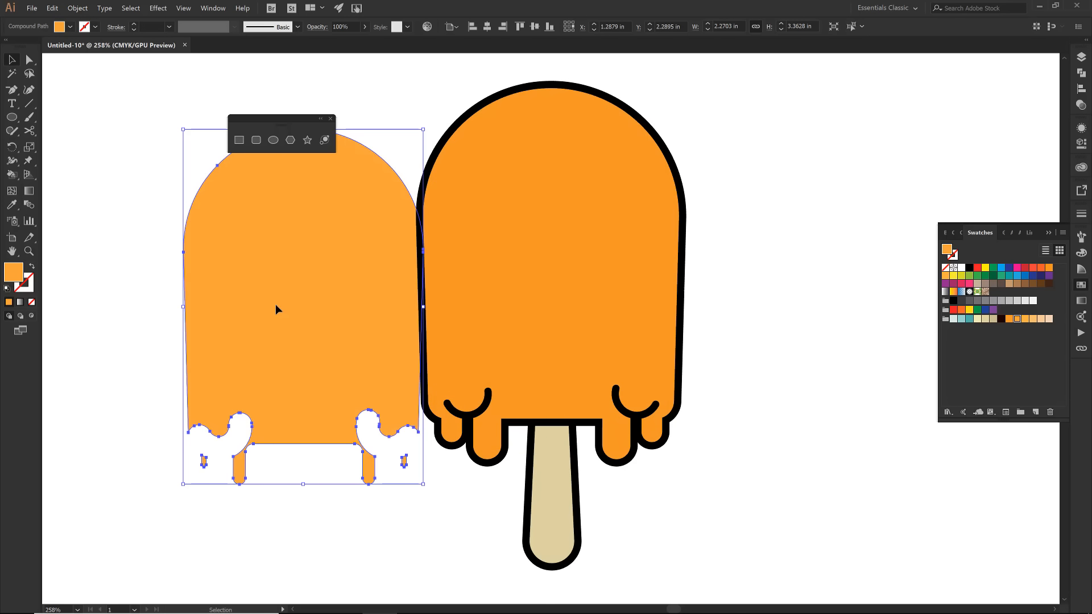
key(ctrl+z)
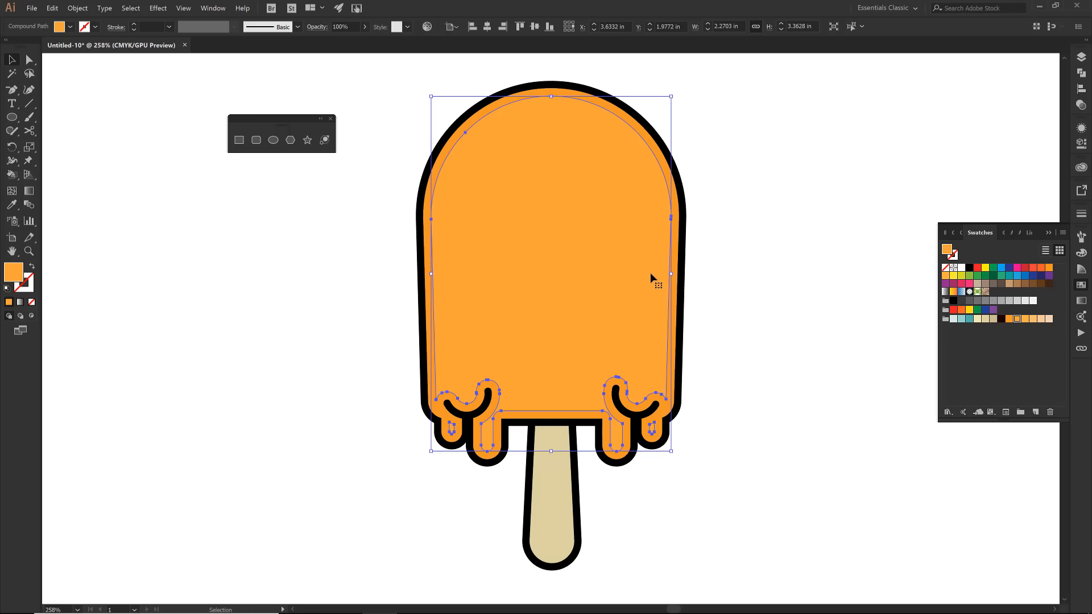
click(391, 232)
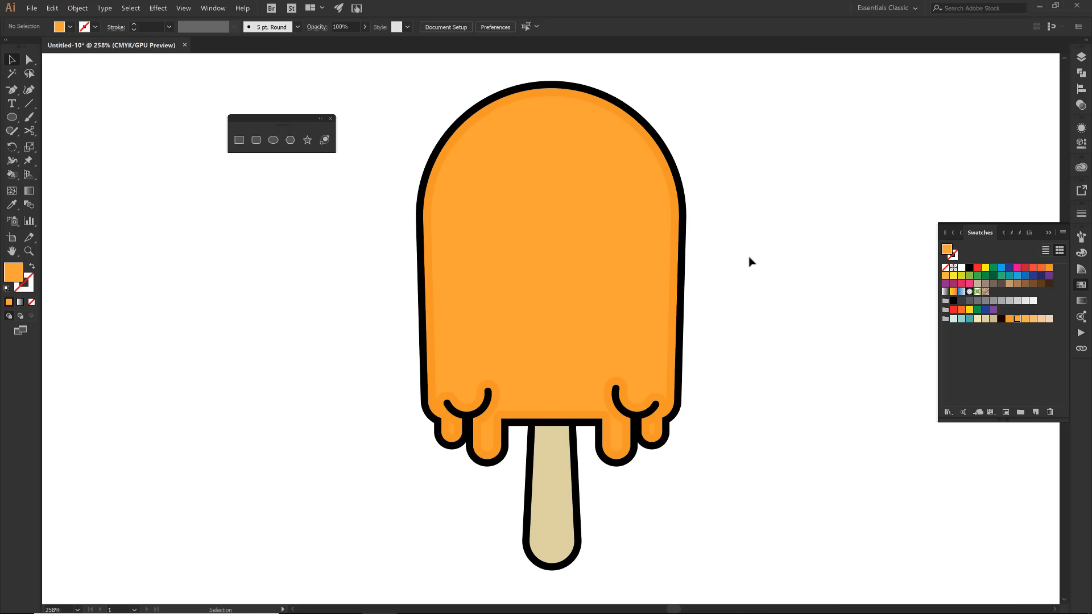
- Offset the beige stick shape's path by -0.075 in with round joins, previewing the inset
click(548, 471)
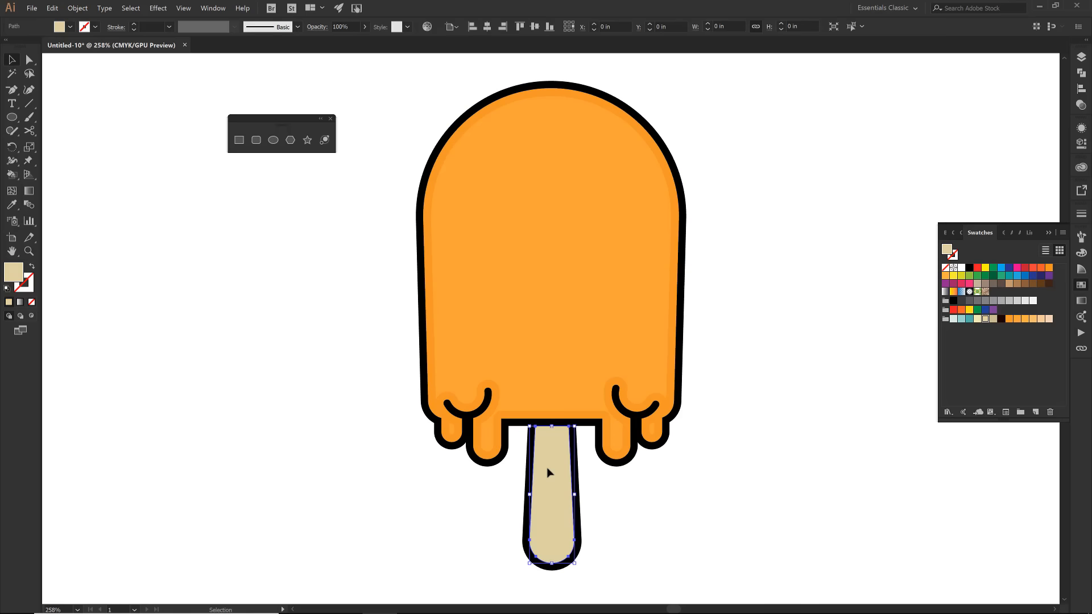
click(77, 9)
mouse_move(182, 268)
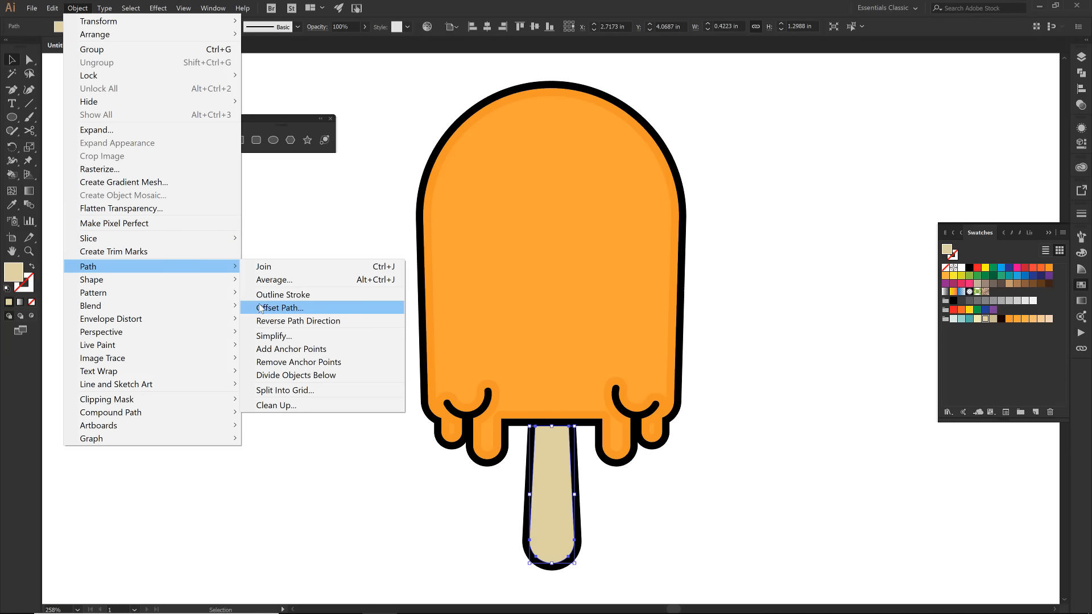
click(278, 307)
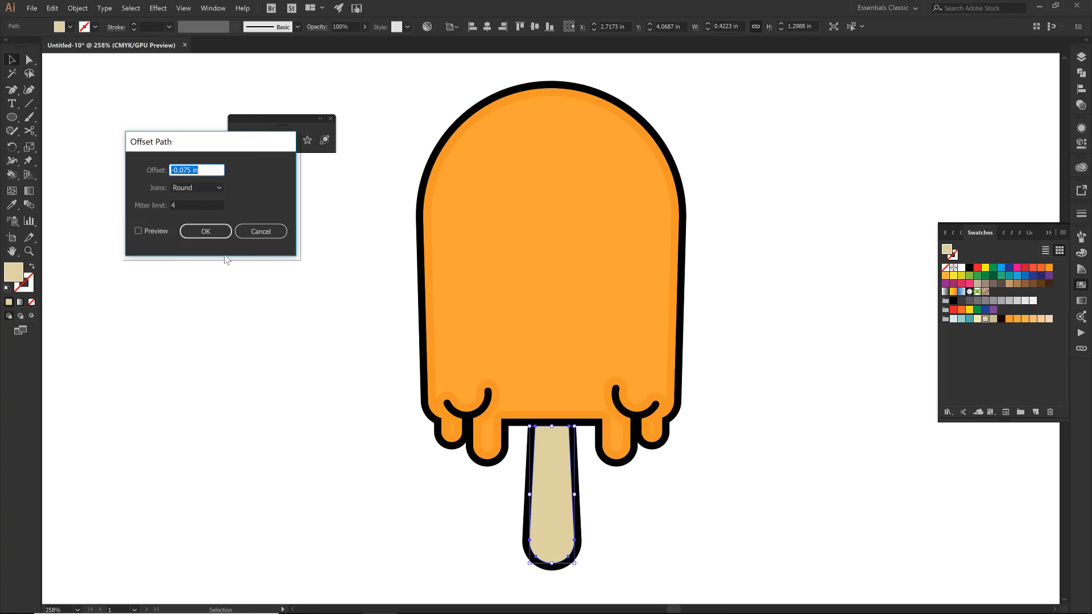
click(139, 230)
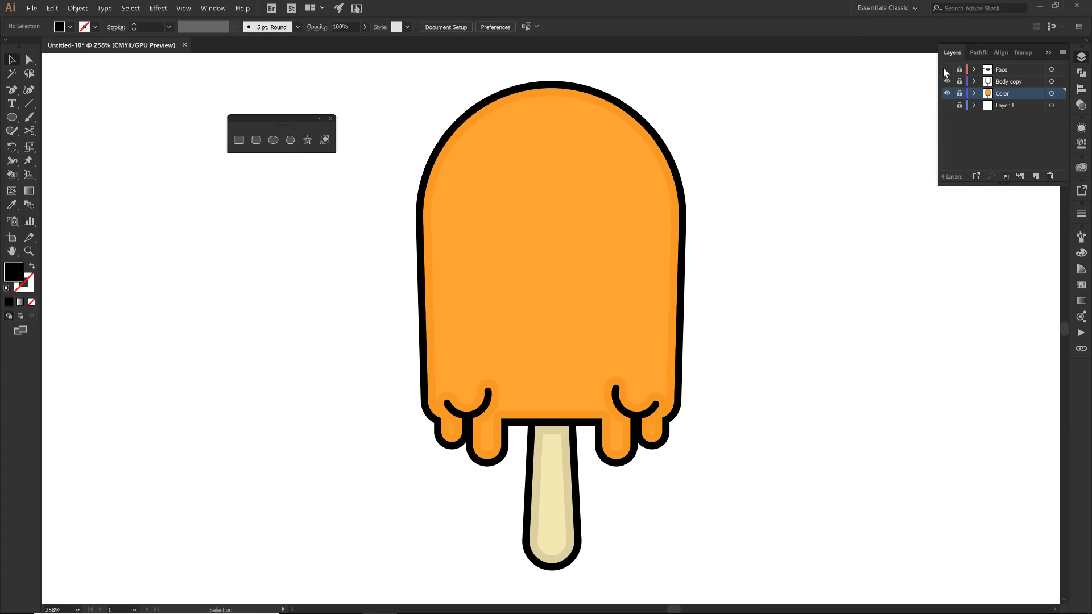
- Show the Face layer and the guide shapes on Layer 1, and hide the Color layer
click(947, 68)
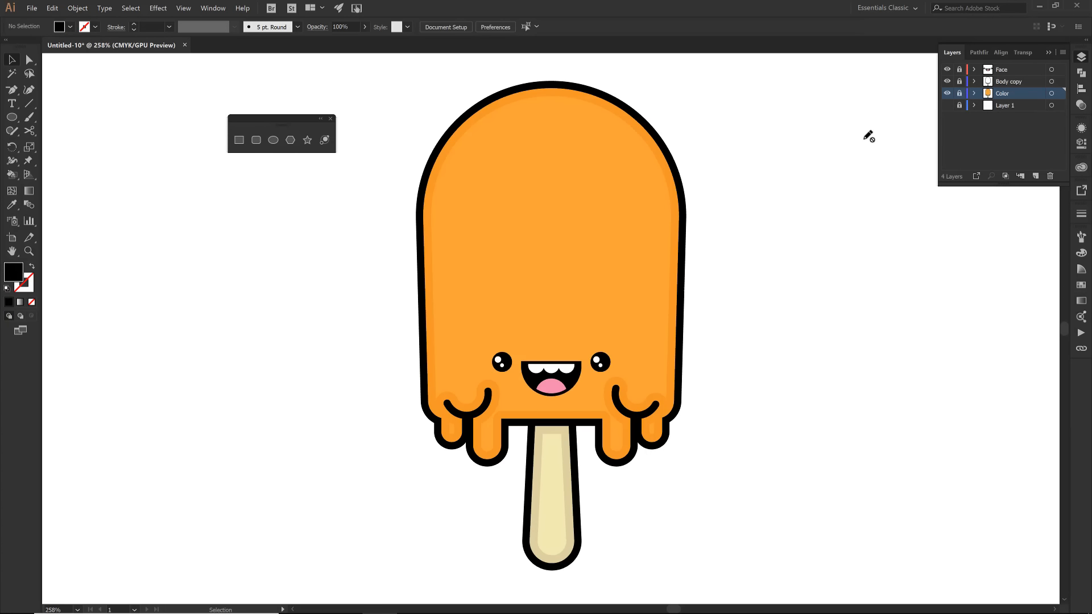
click(947, 106)
click(947, 93)
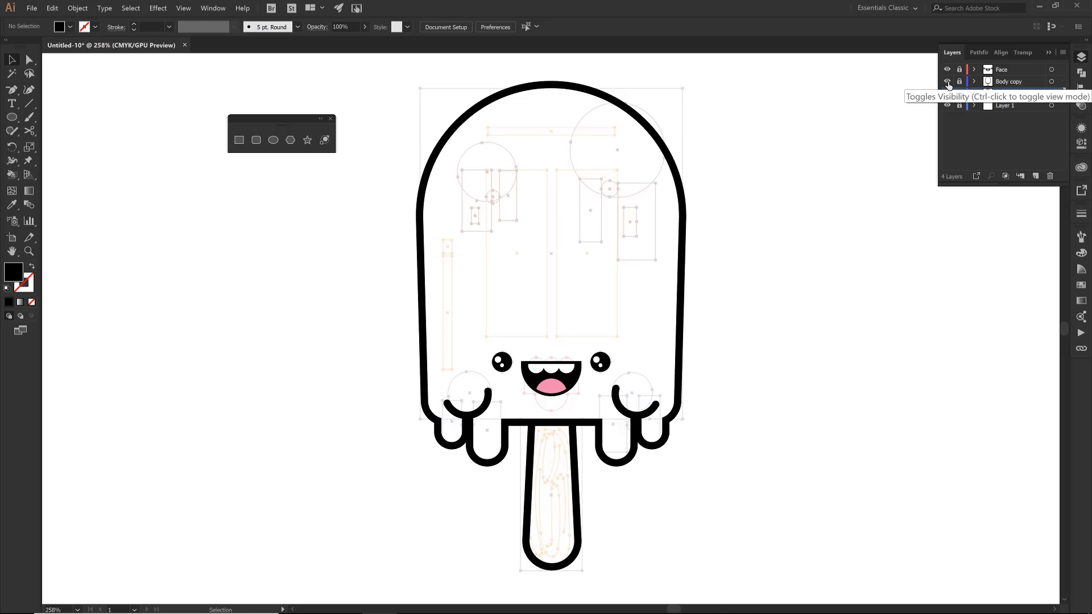
- Hide the Body copy and Face layers to examine the guide shapes alone, and show both layers again
click(947, 81)
click(947, 70)
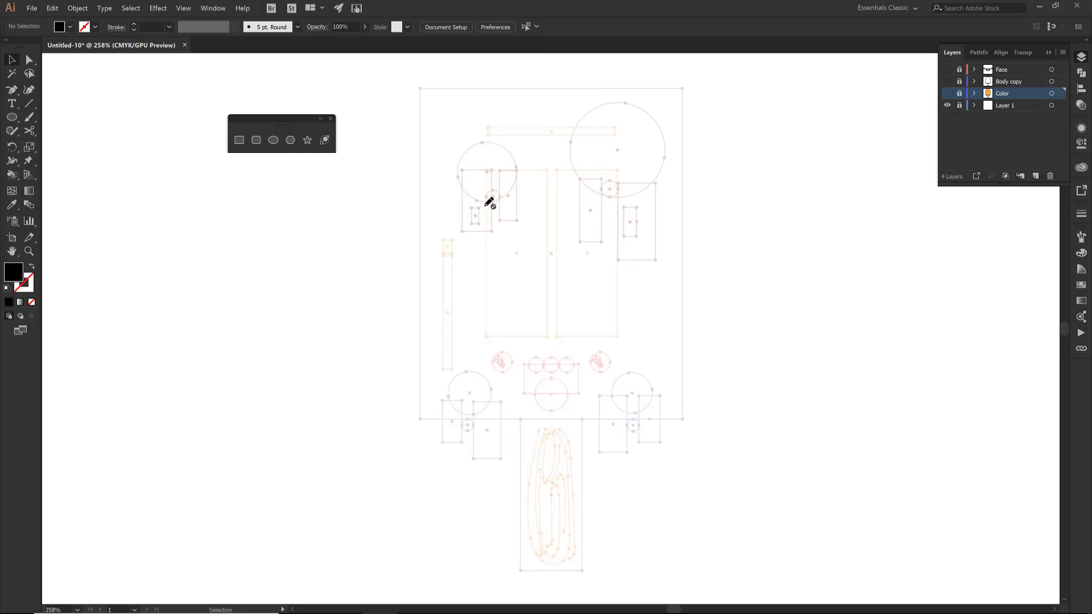
click(947, 93)
click(947, 95)
click(947, 81)
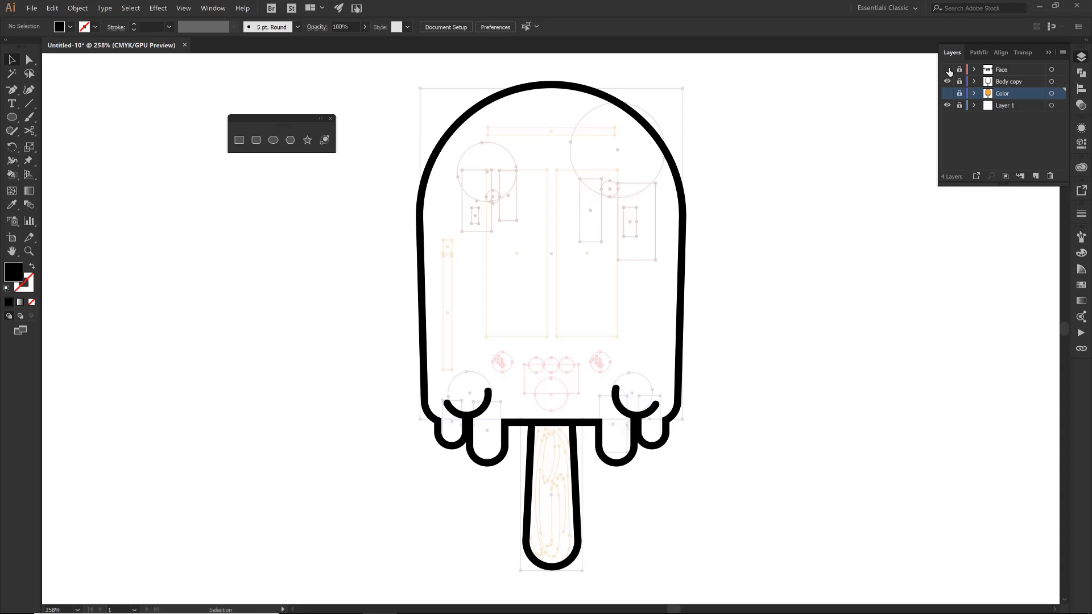
click(947, 69)
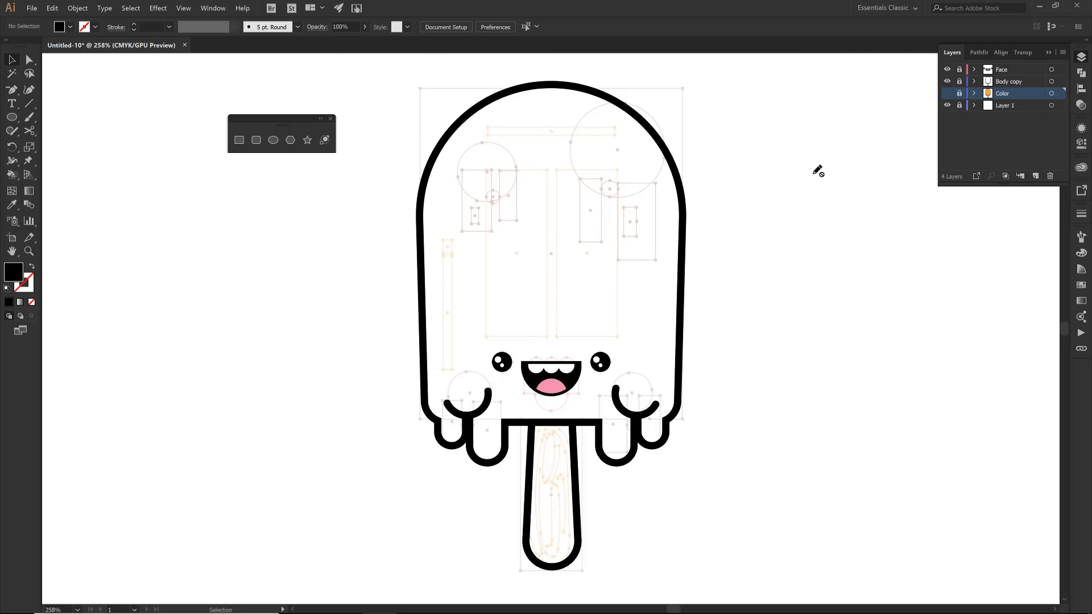
- Add a new layer above Color and draw an unfilled, black-stroked rectangle about 0.55 by 1.57 in over the left tall guide
click(1035, 176)
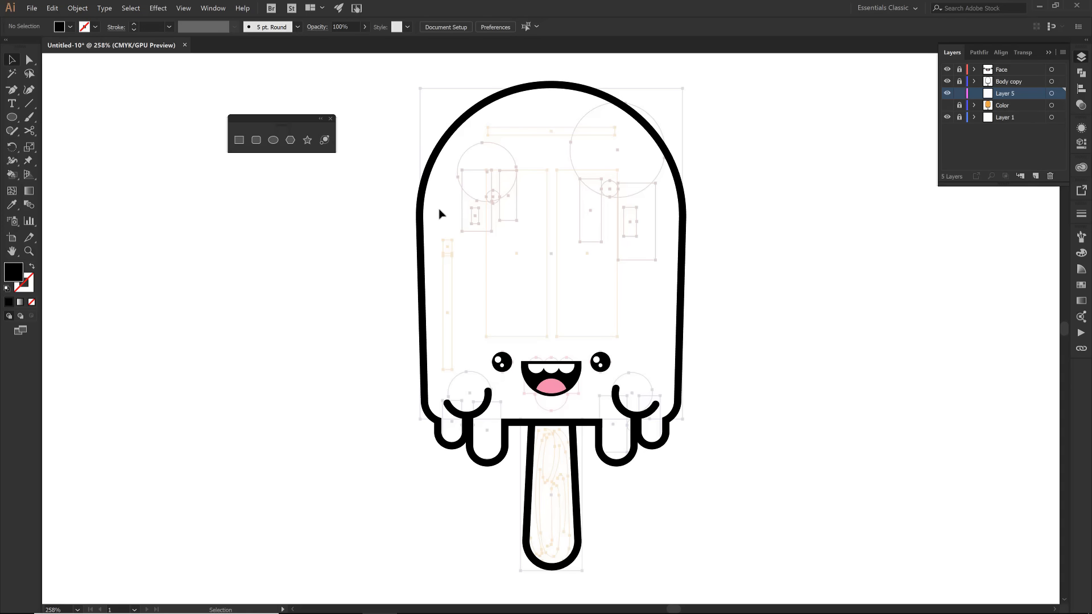
click(239, 140)
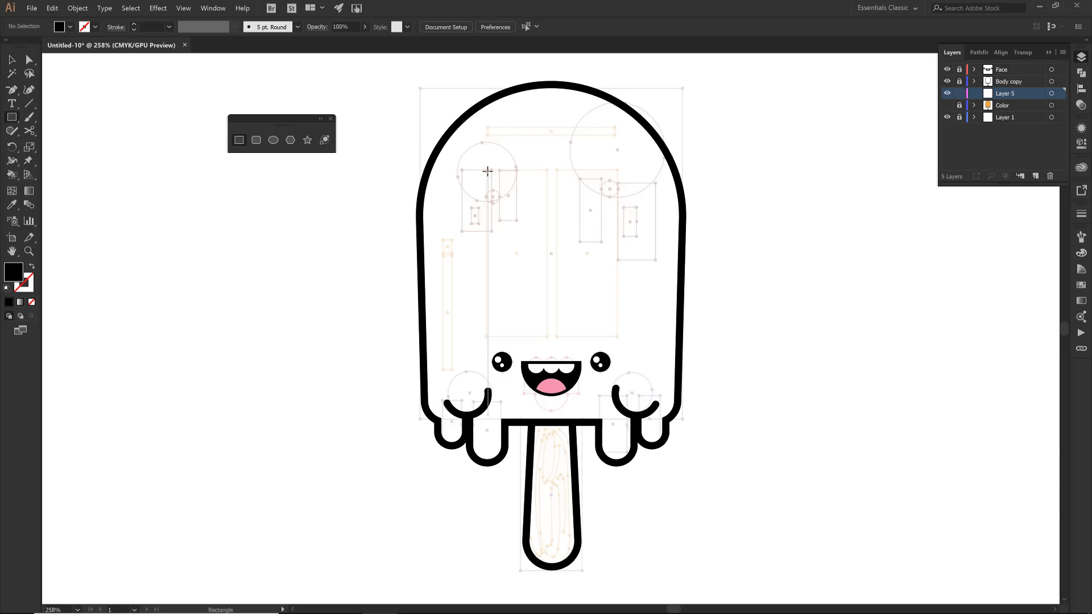
drag(488, 170, 545, 336)
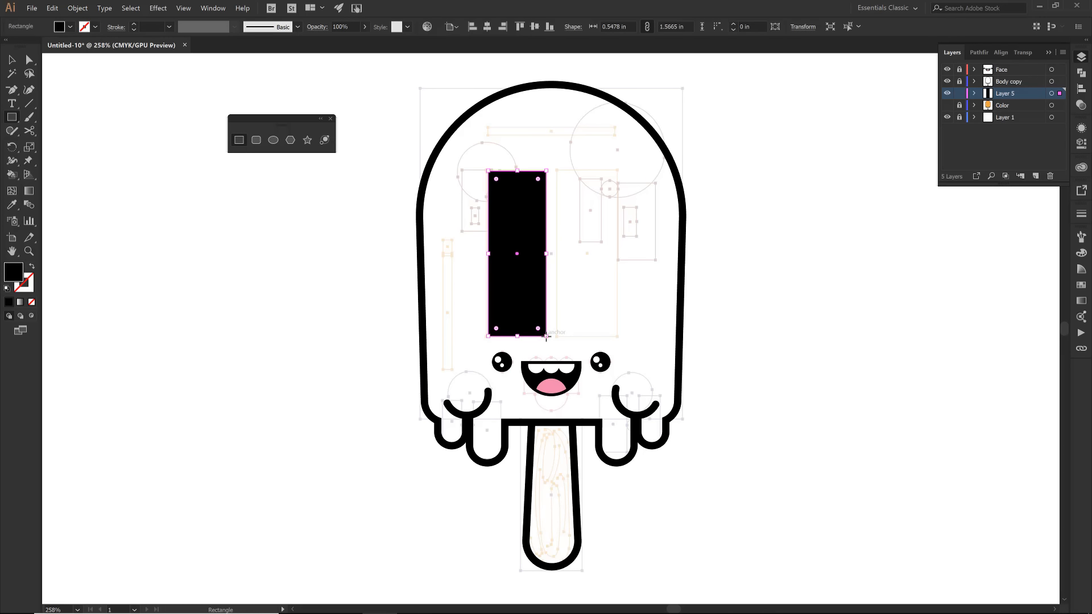
key(shift+x)
key(v)
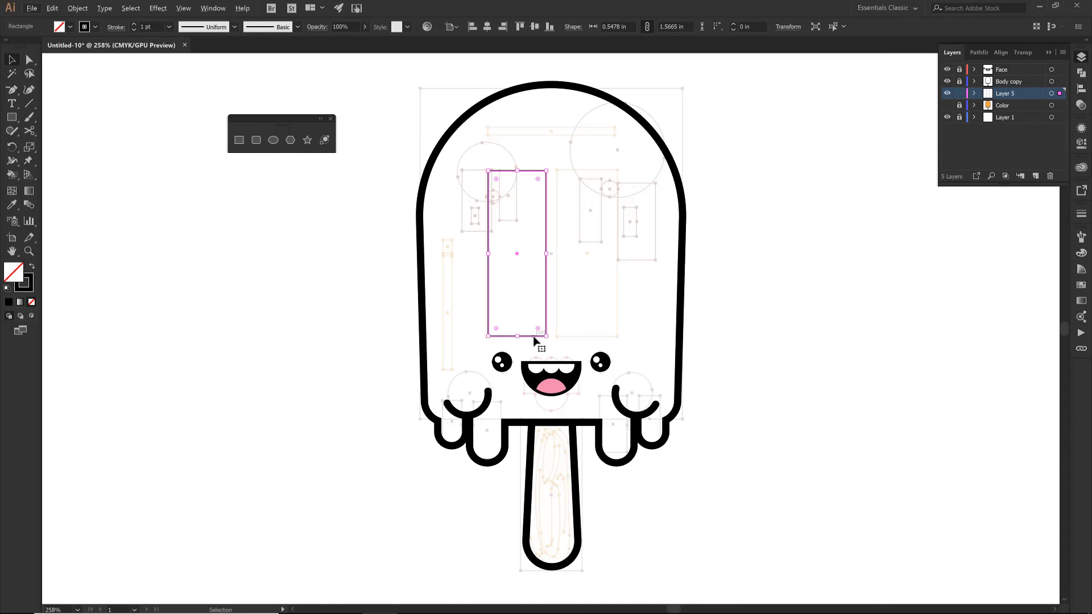
- Round the rectangle's two top corners to a radius of about 0.27 in, forming an arched top
key(a)
click(489, 171)
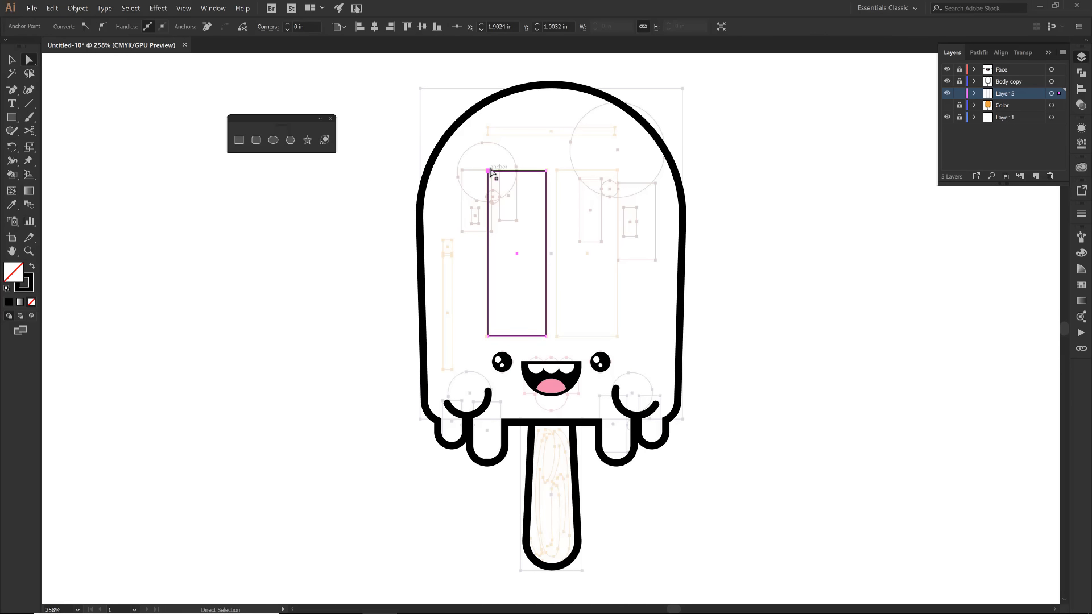
shift+click(546, 171)
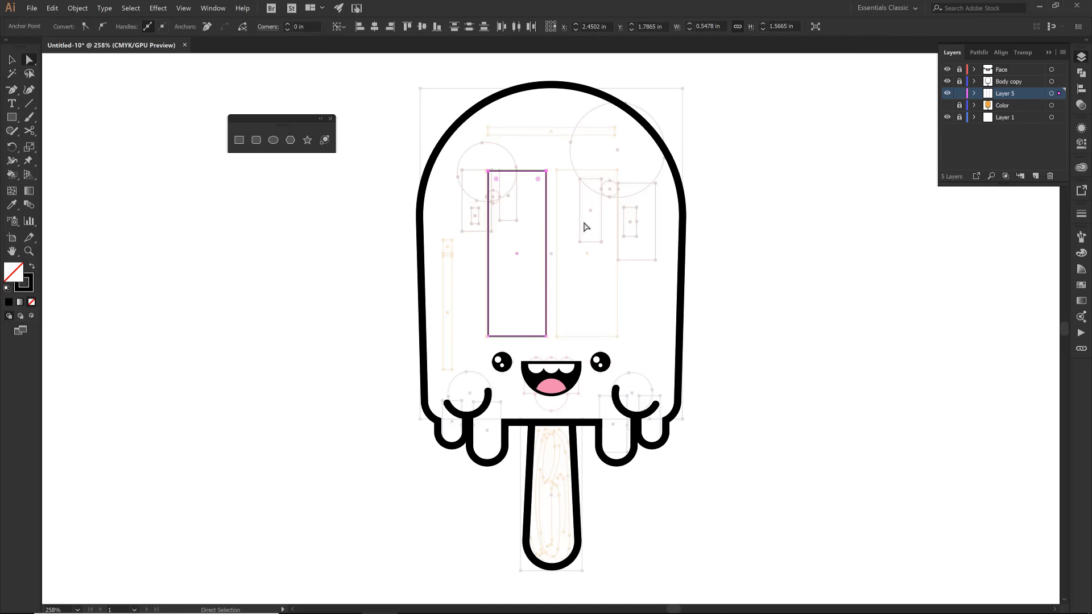
drag(496, 179, 522, 223)
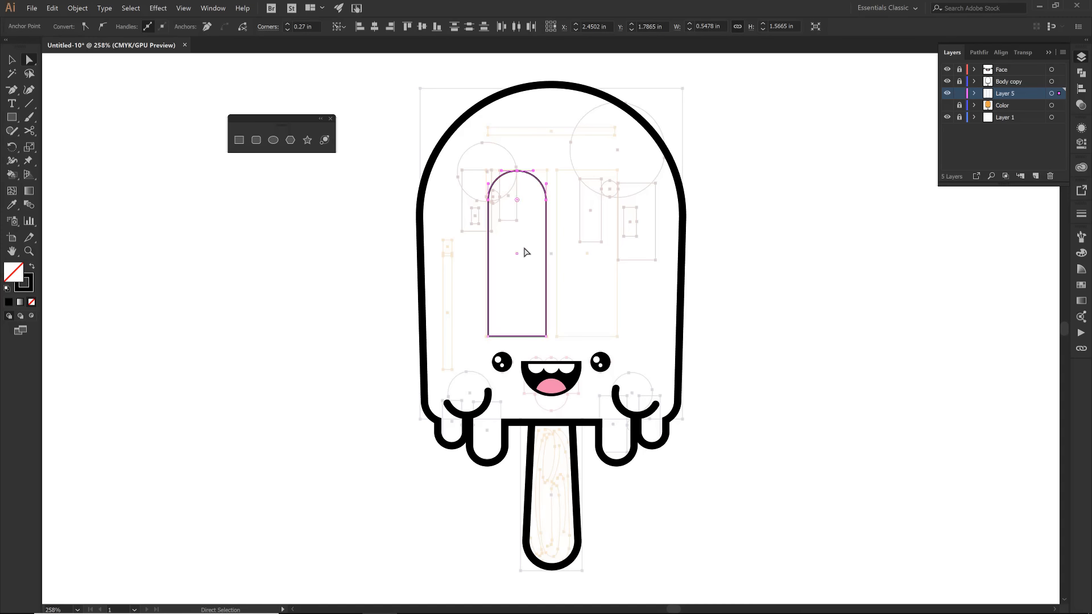
key(v)
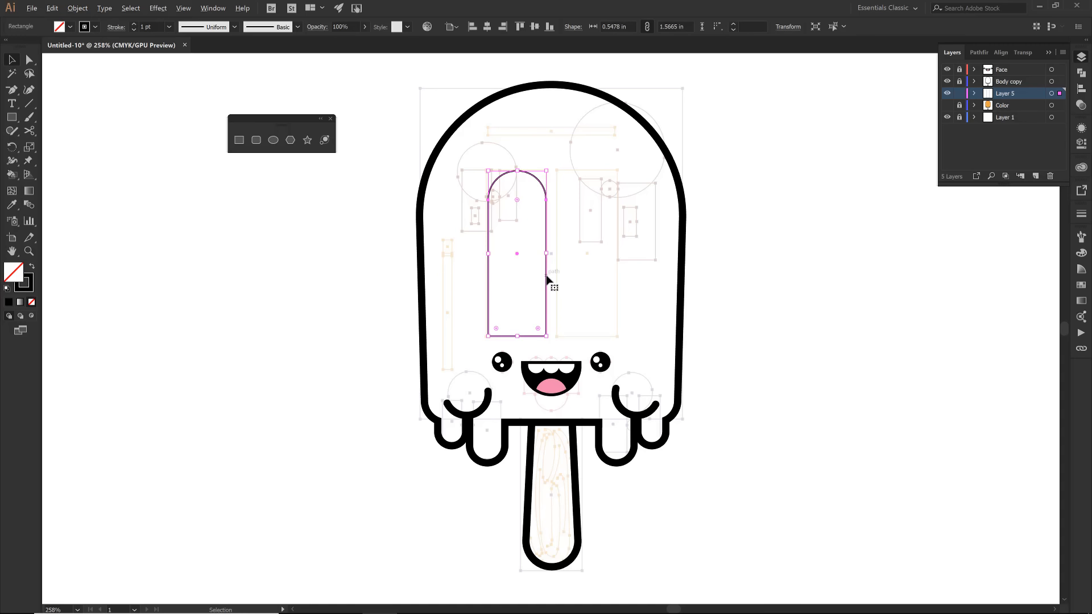
- Duplicate the arched shape over the right tall guide and group the two arches
drag(549, 275, 617, 280)
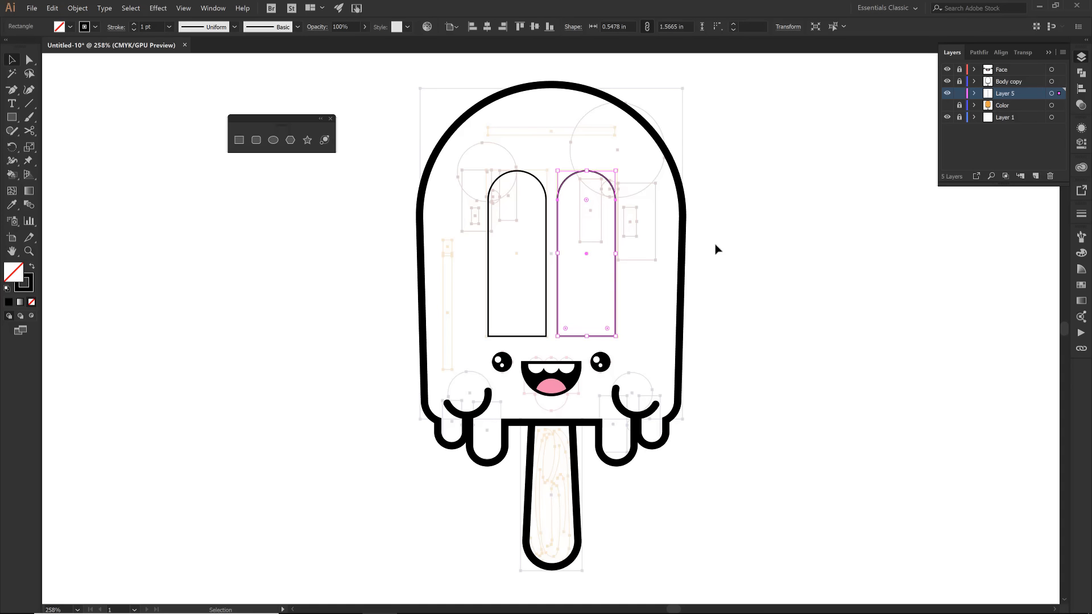
shift+click(546, 268)
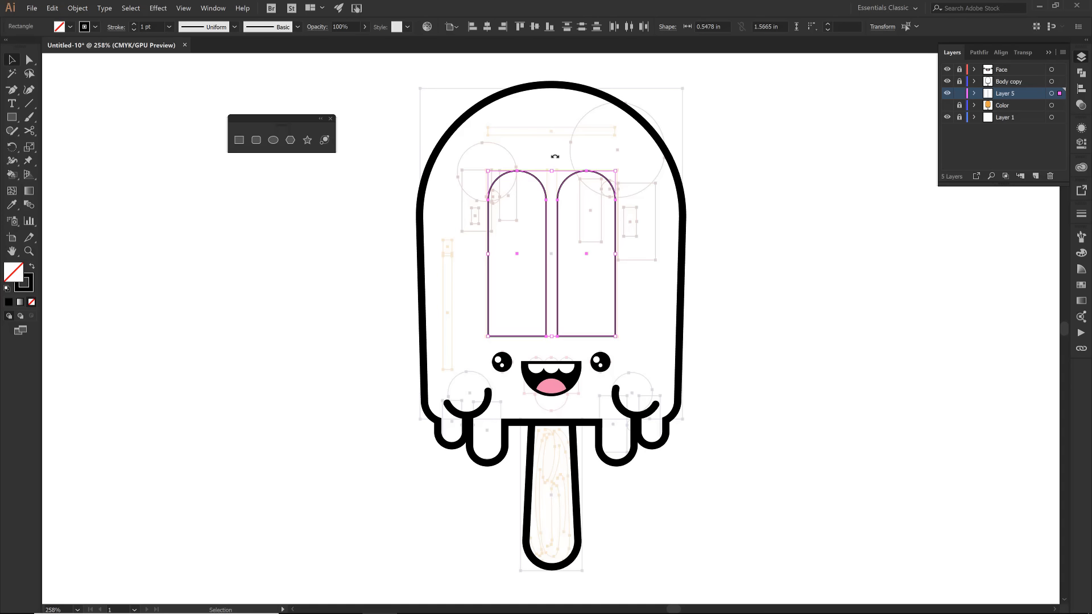
click(453, 27)
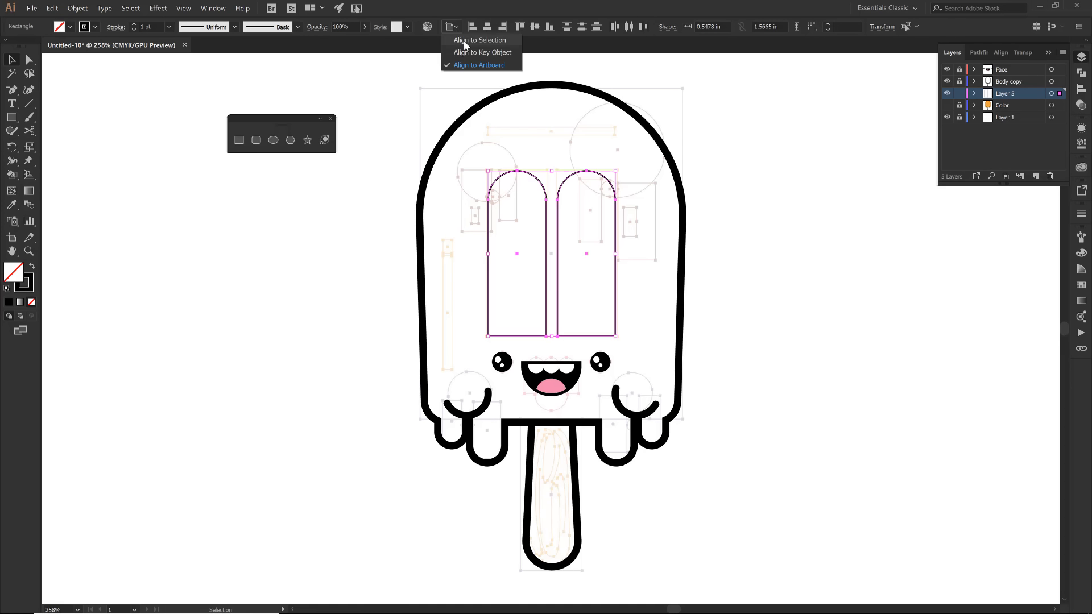
click(464, 41)
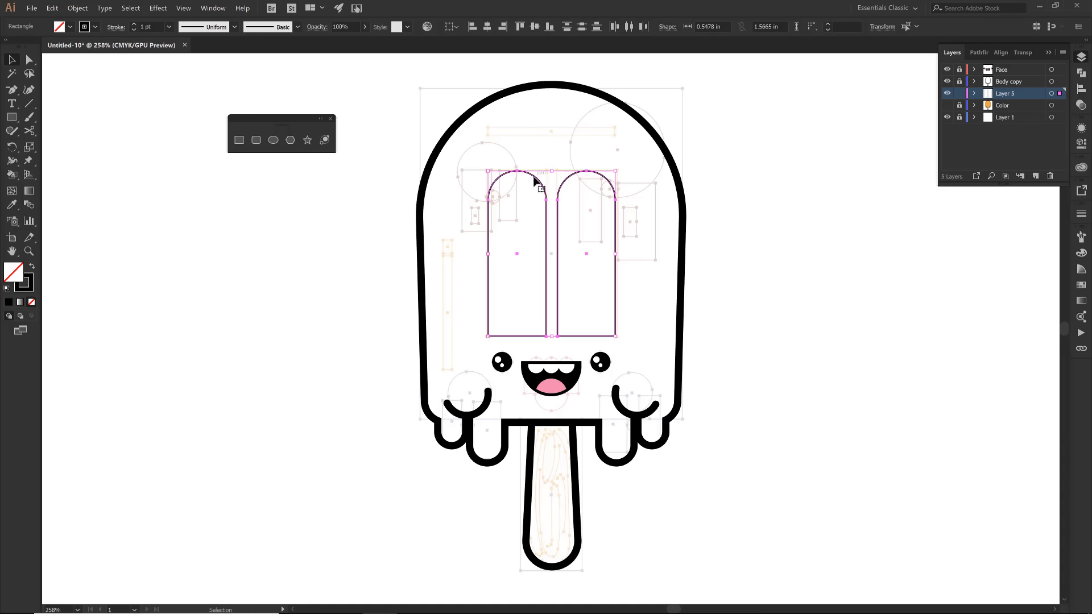
right_click(287, 114)
click(372, 180)
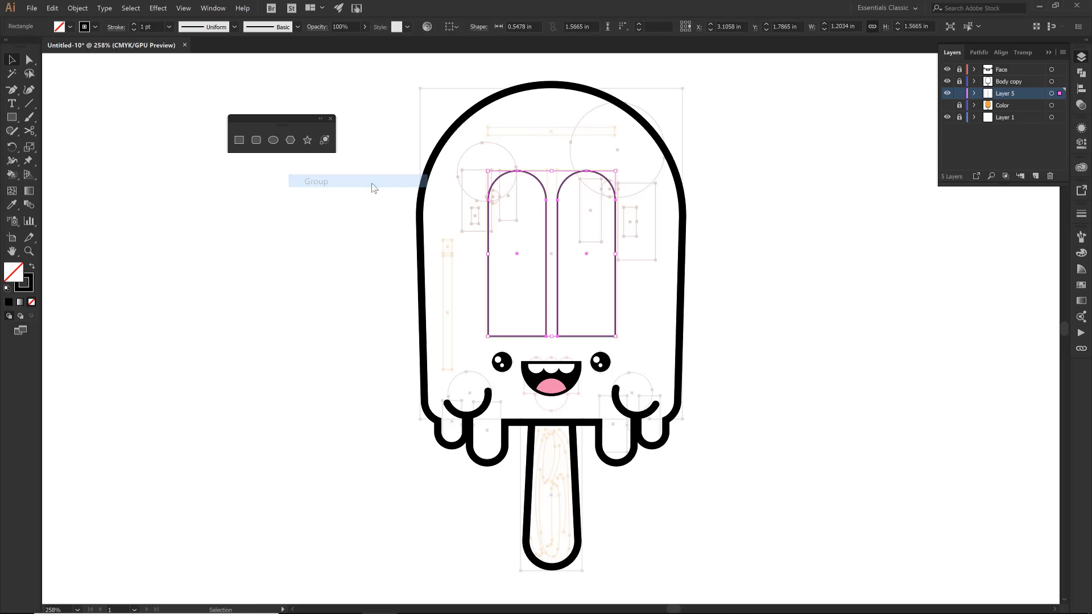
- Center the grouped arches horizontally on the artboard and deselect them
click(454, 29)
click(509, 64)
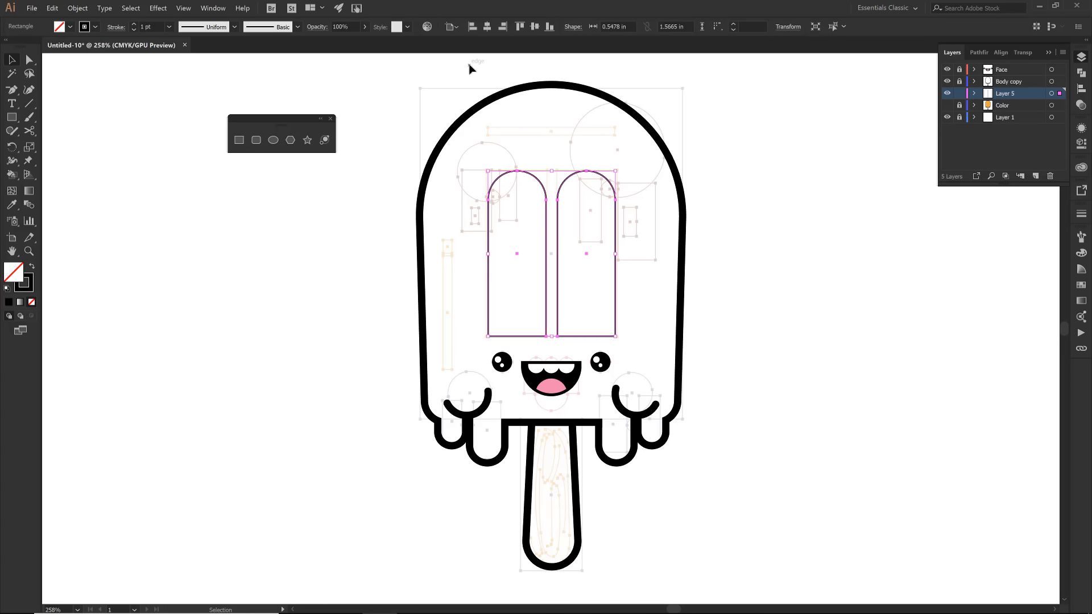
click(487, 26)
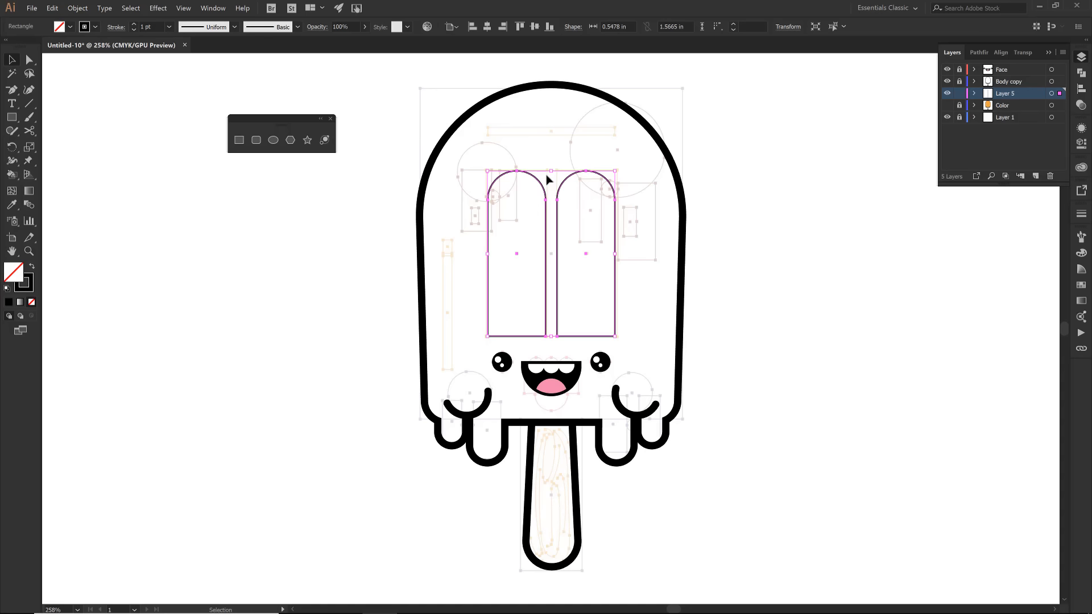
click(545, 148)
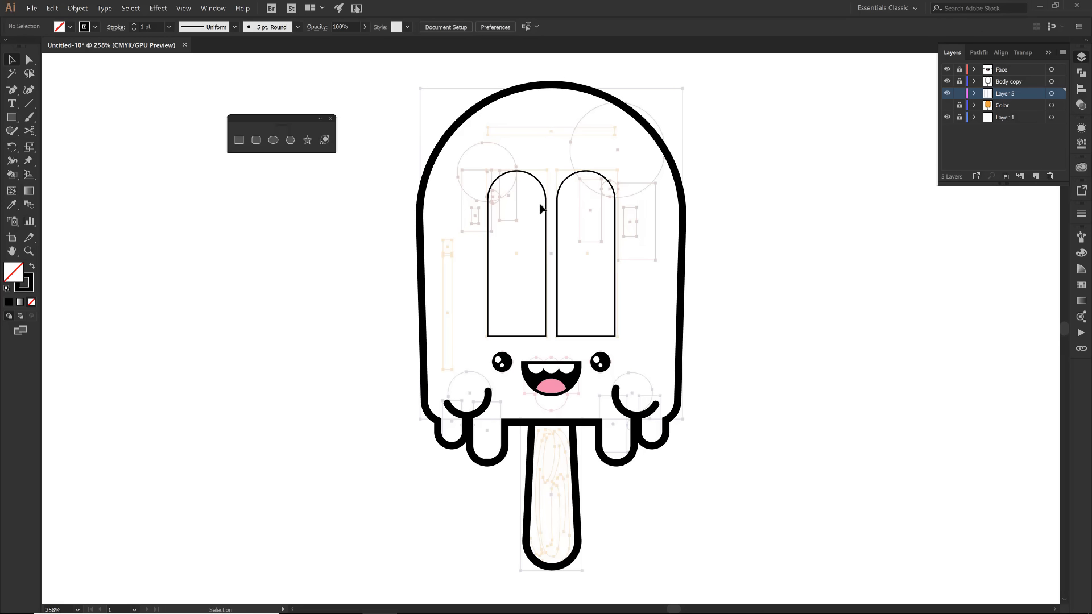
- Recolor both arches with the orange swatch C=2 M=48 Y=96 K=0, leaving them as unfilled outlines with the Color layer hidden
key(ctrl+a)
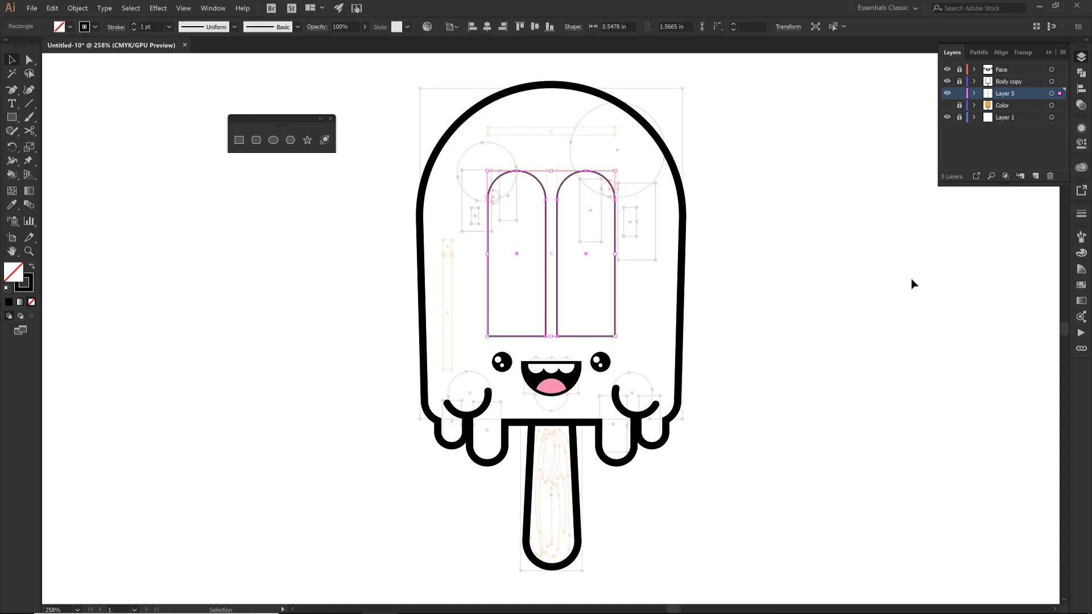
key(shift+x)
click(1081, 284)
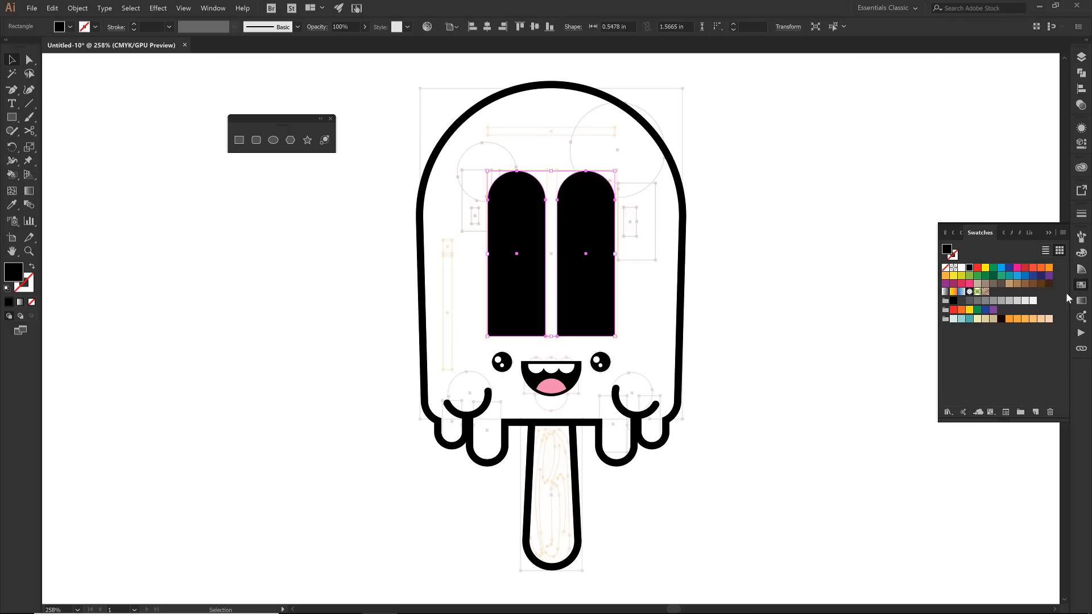
click(1009, 319)
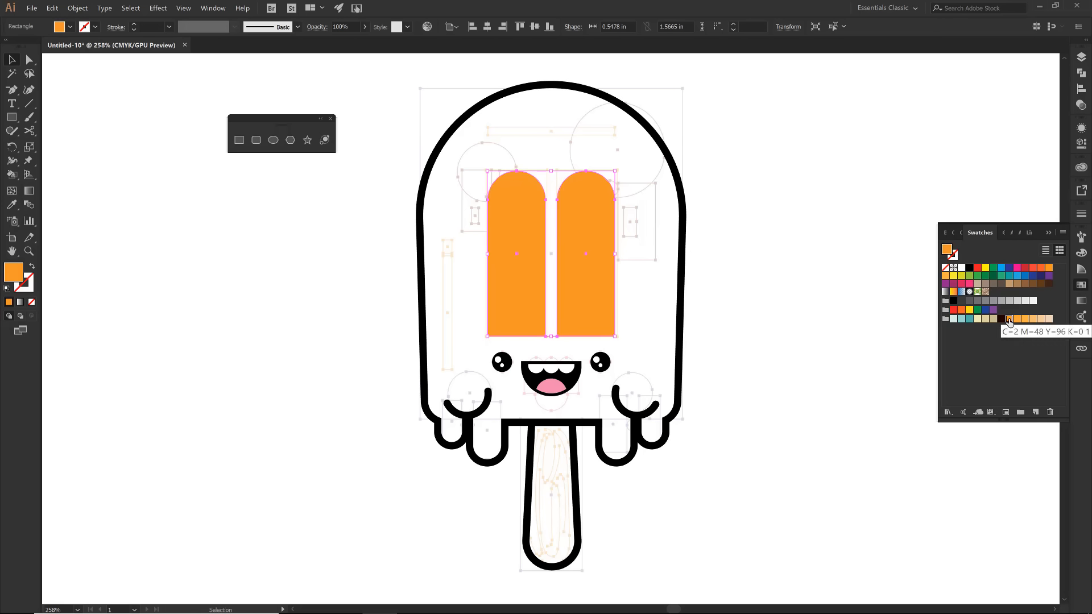
click(1081, 57)
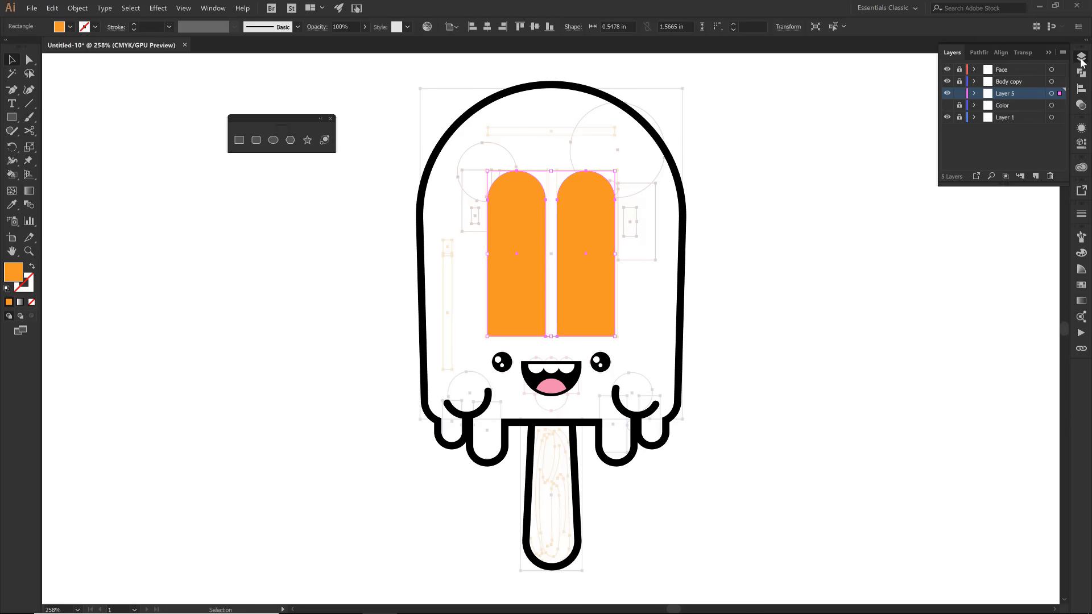
click(948, 106)
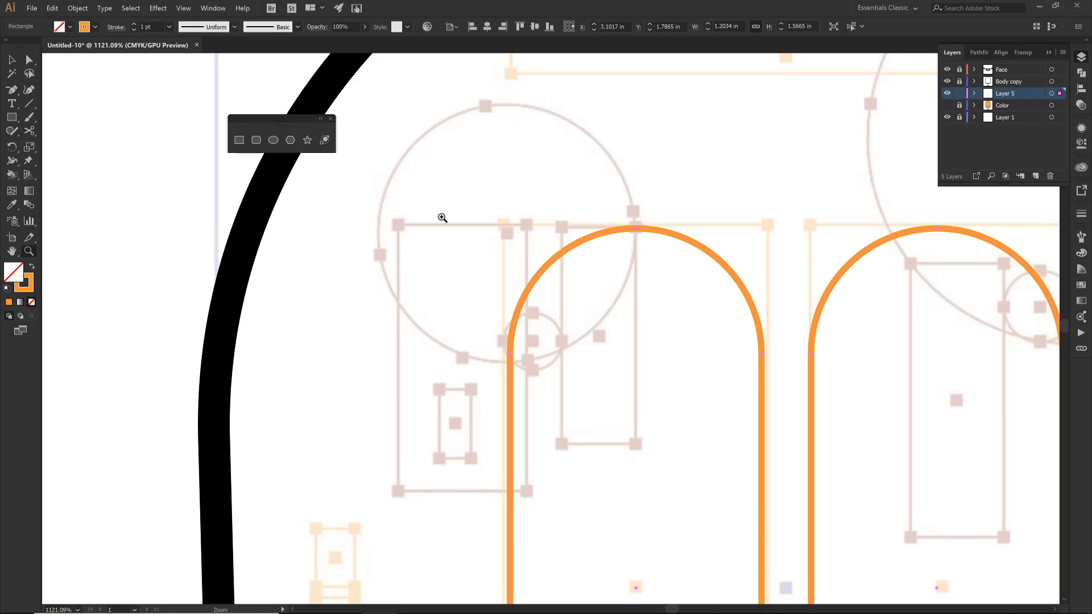
- Trace the upper-left guides with two tall rectangles, the narrower about 0.16 by 0.48 in, and a circle about 0.56 in wide
click(239, 139)
mouse_move(400, 225)
mouse_down()
mouse_move(513, 426)
mouse_move(529, 490)
mouse_up()
drag(562, 225, 636, 444)
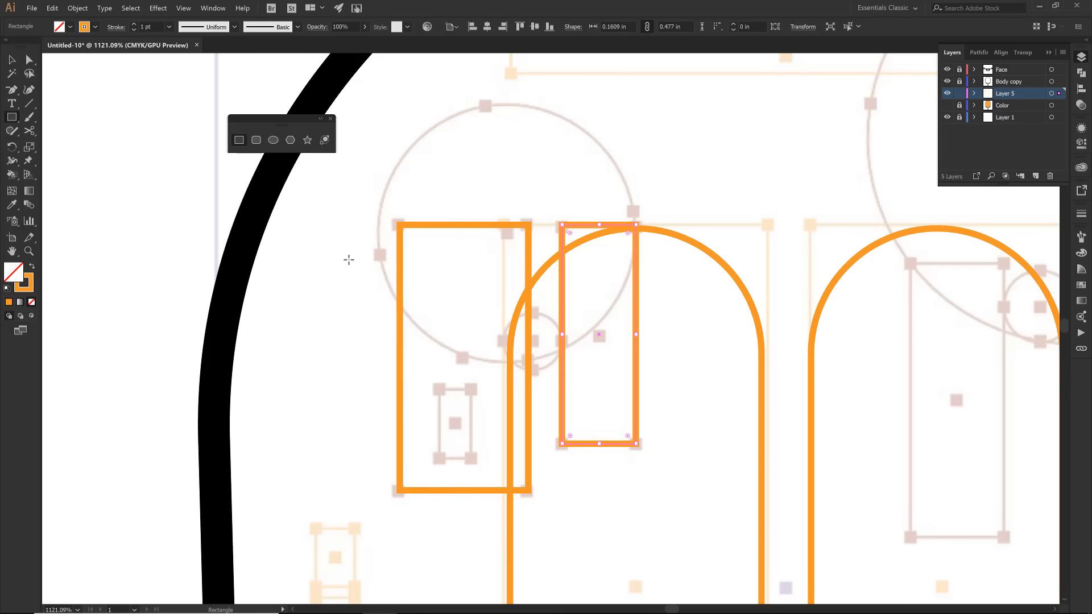
click(273, 140)
drag(602, 361, 602, 362)
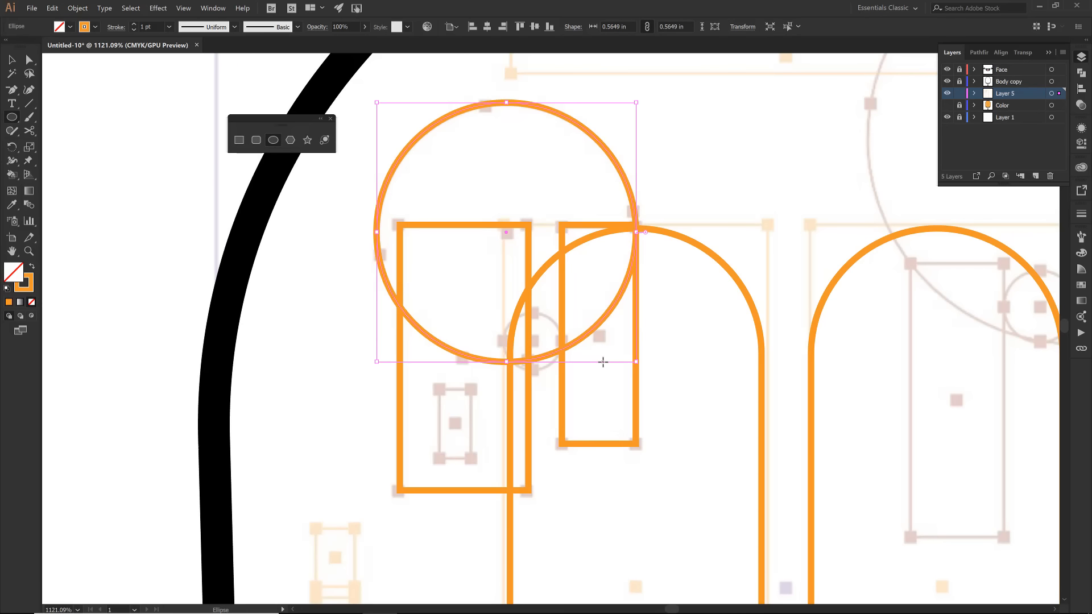
- Draw a small circle between the two tall rectangles and scale it to about 0.07 in so it fits the gap
drag(539, 341, 555, 364)
drag(496, 279, 599, 387)
key(v)
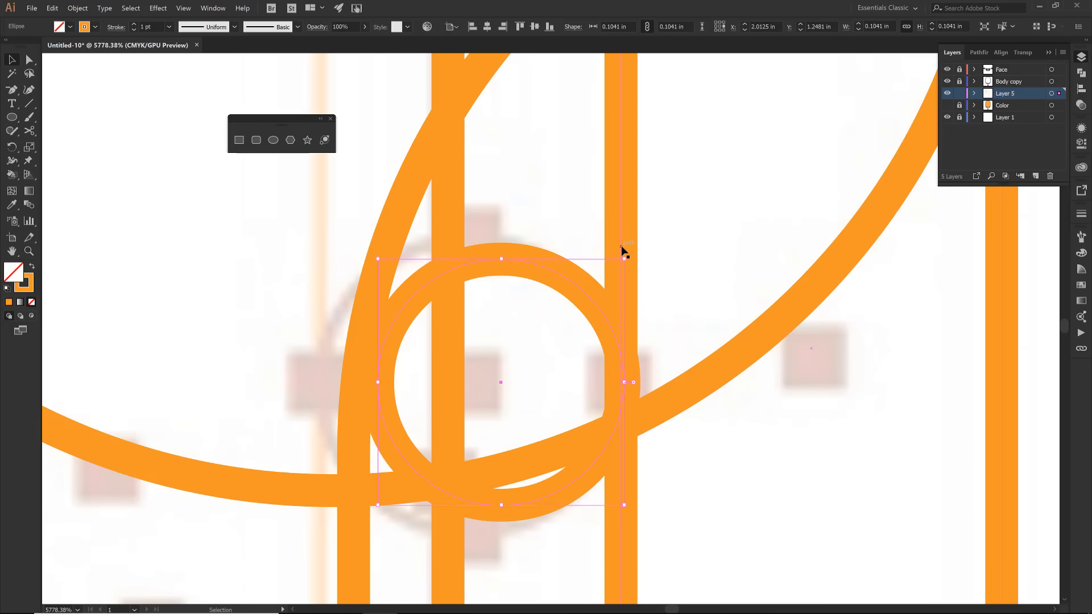
drag(377, 259, 454, 322)
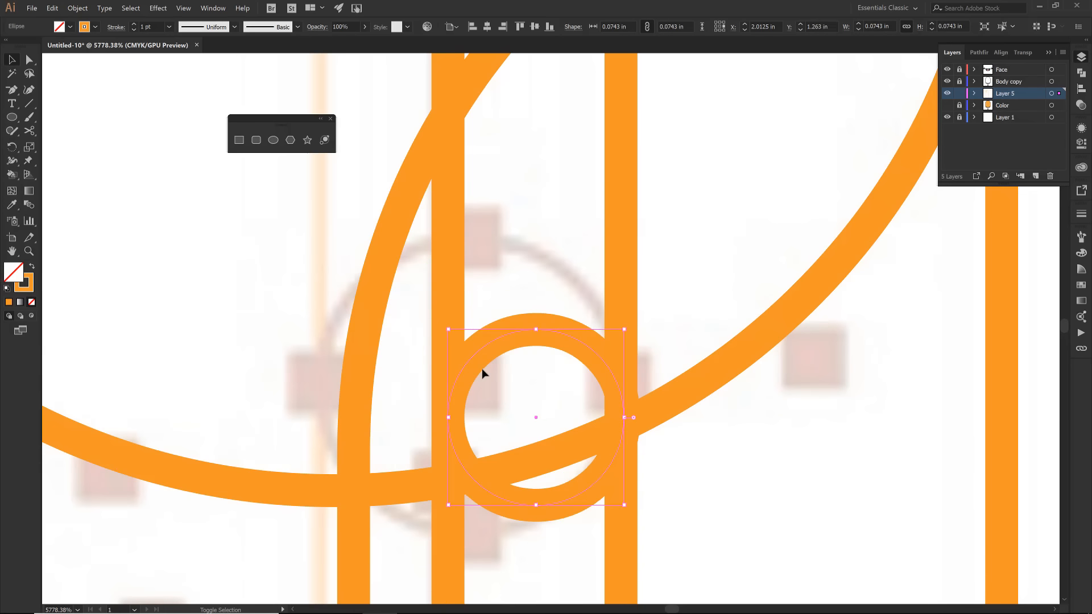
mouse_move(618, 337)
mouse_down()
mouse_move(558, 374)
mouse_move(622, 332)
mouse_up()
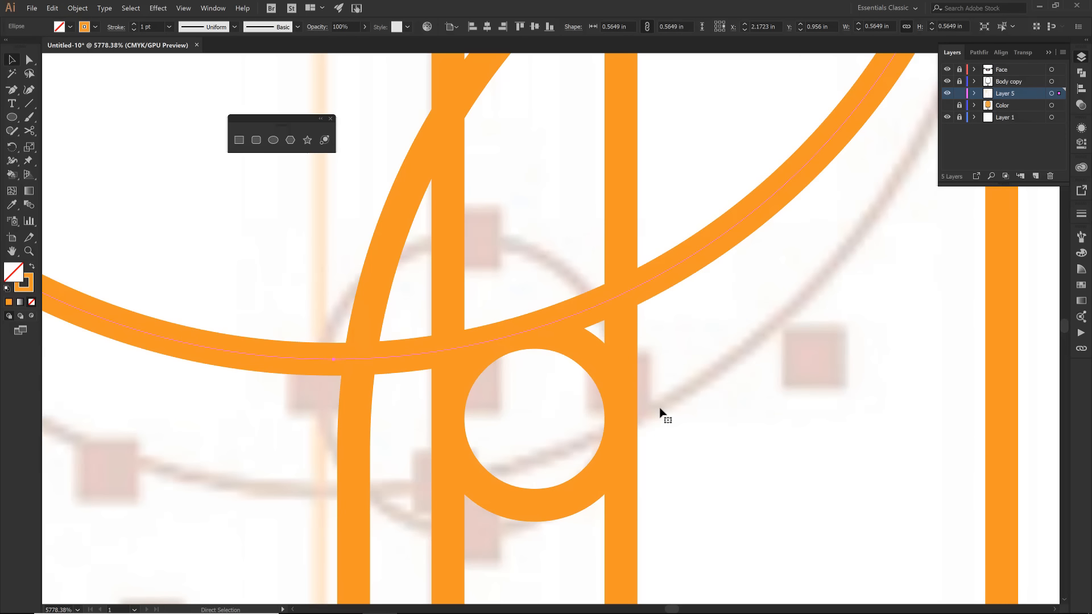
key(ctrl+0)
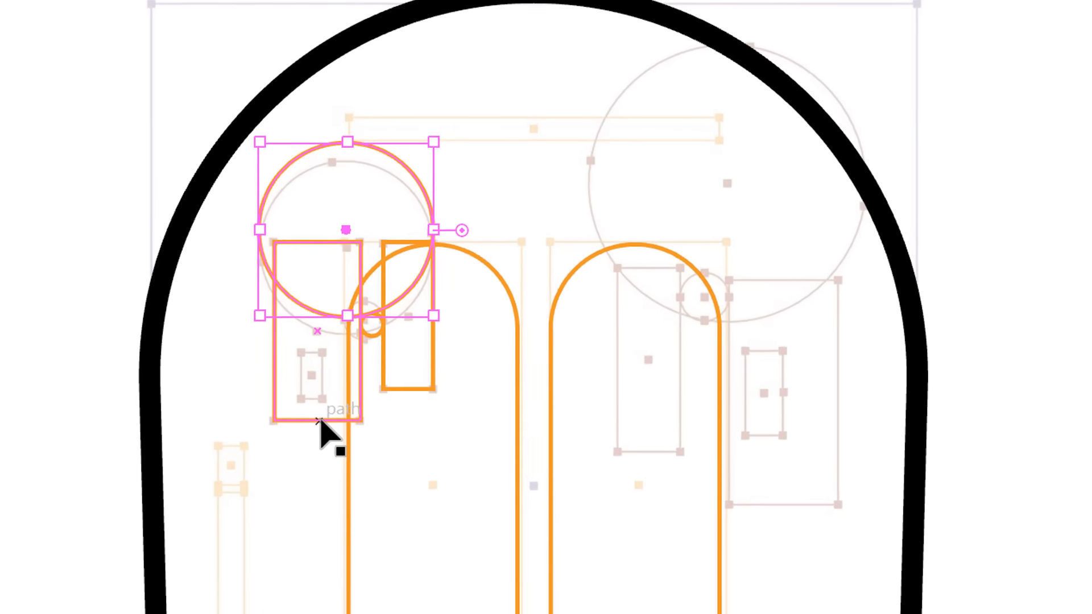
- Fully round the bottom corners of both tall rectangles at the upper left of the body
click(257, 437)
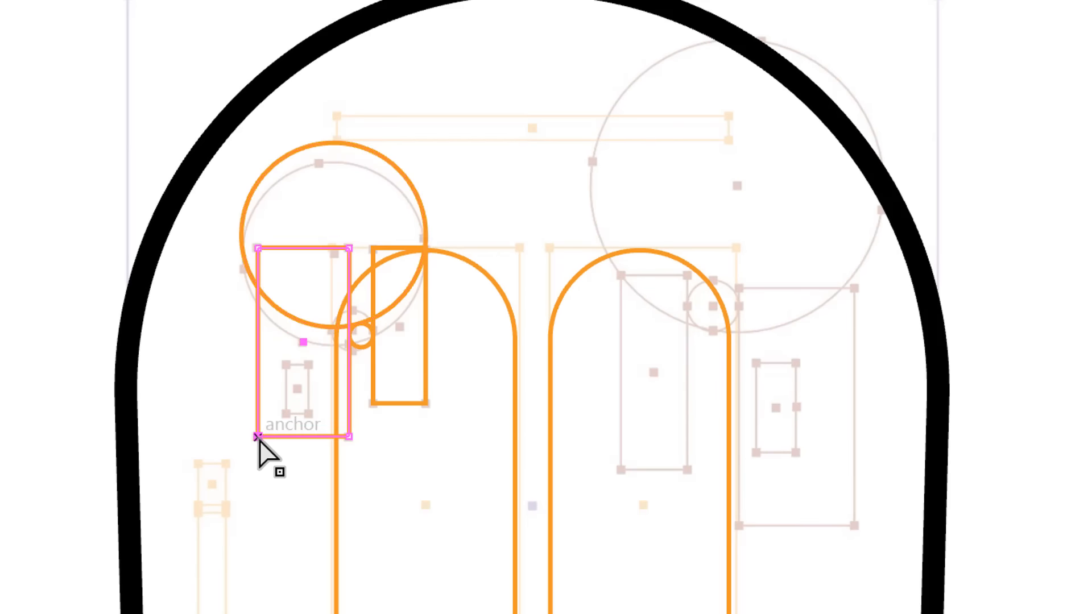
shift+click(349, 437)
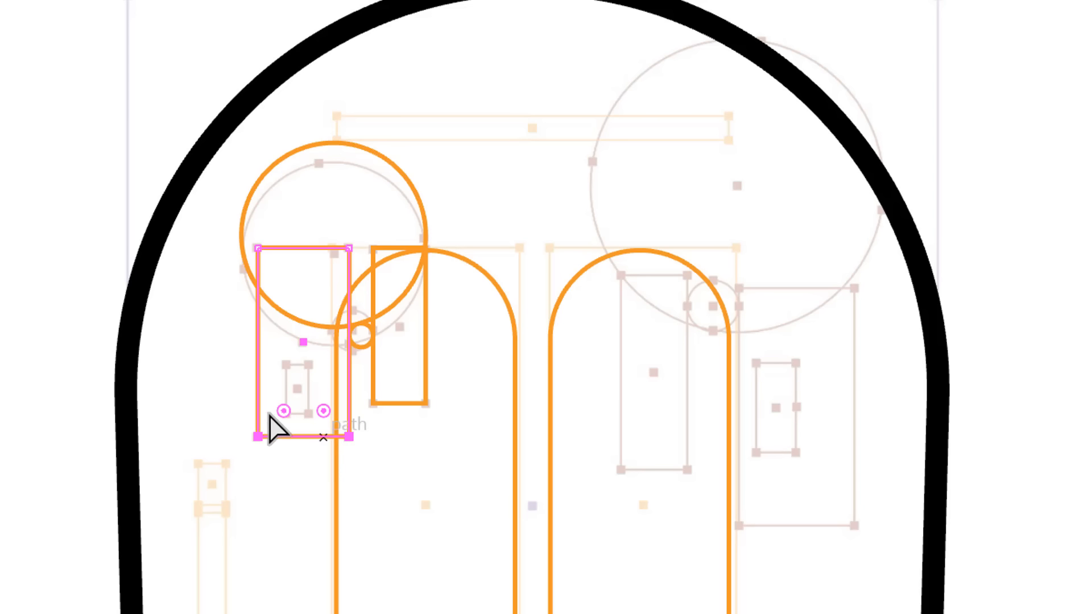
drag(287, 428, 341, 336)
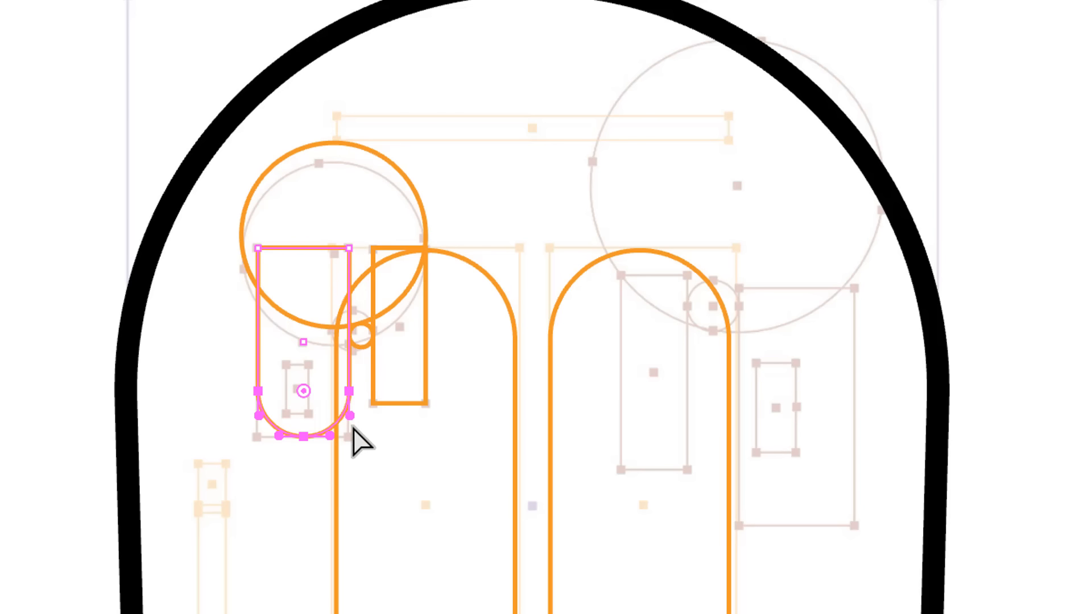
click(373, 404)
shift+click(426, 405)
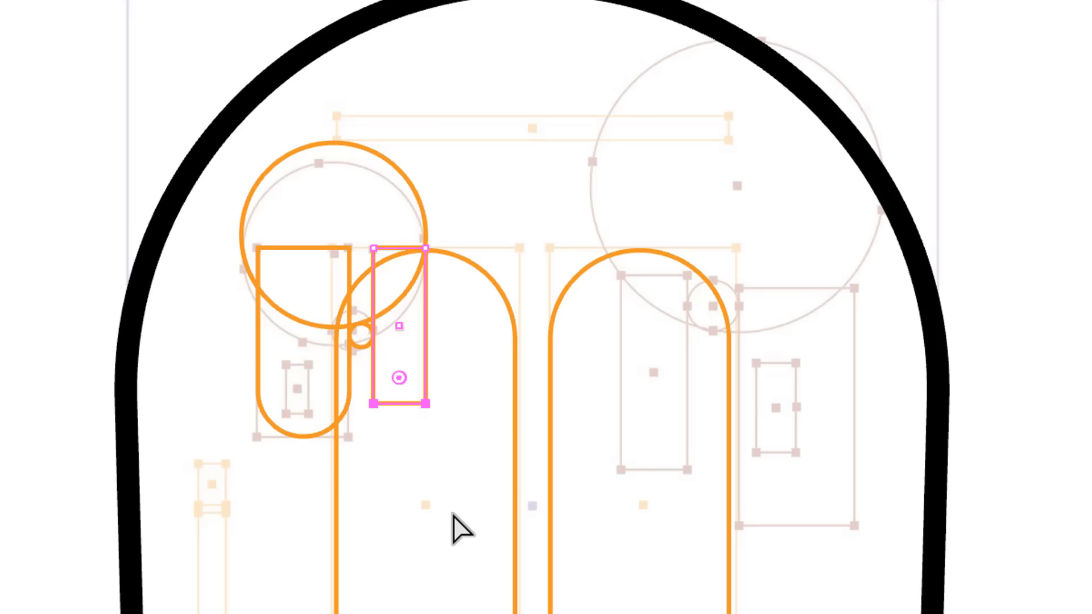
drag(407, 398, 419, 330)
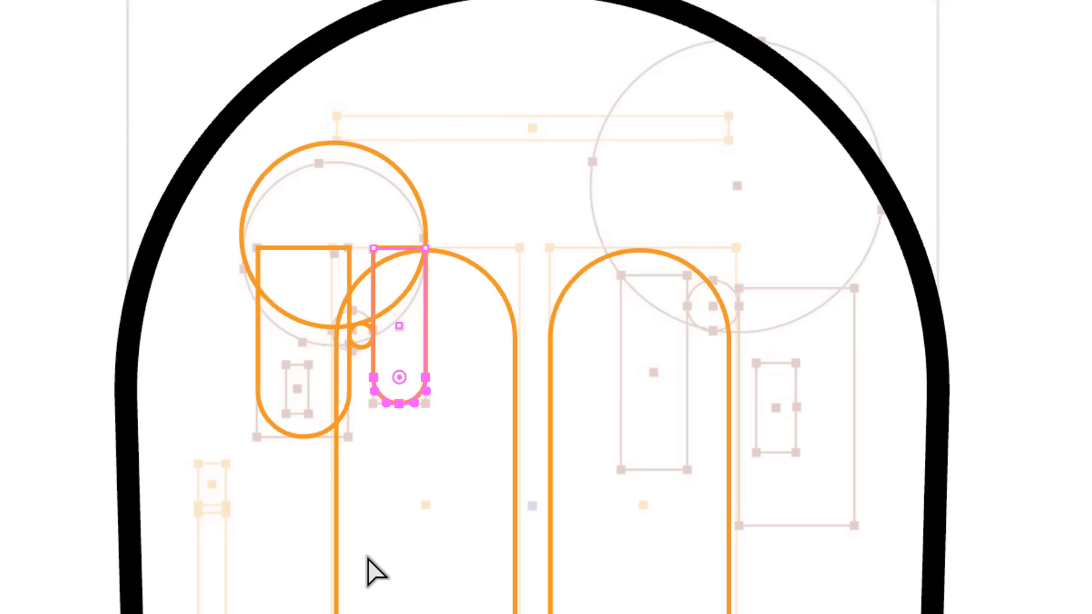
- Change the stroke of both rounded rectangles and the large and small circles to black
shift+click(292, 434)
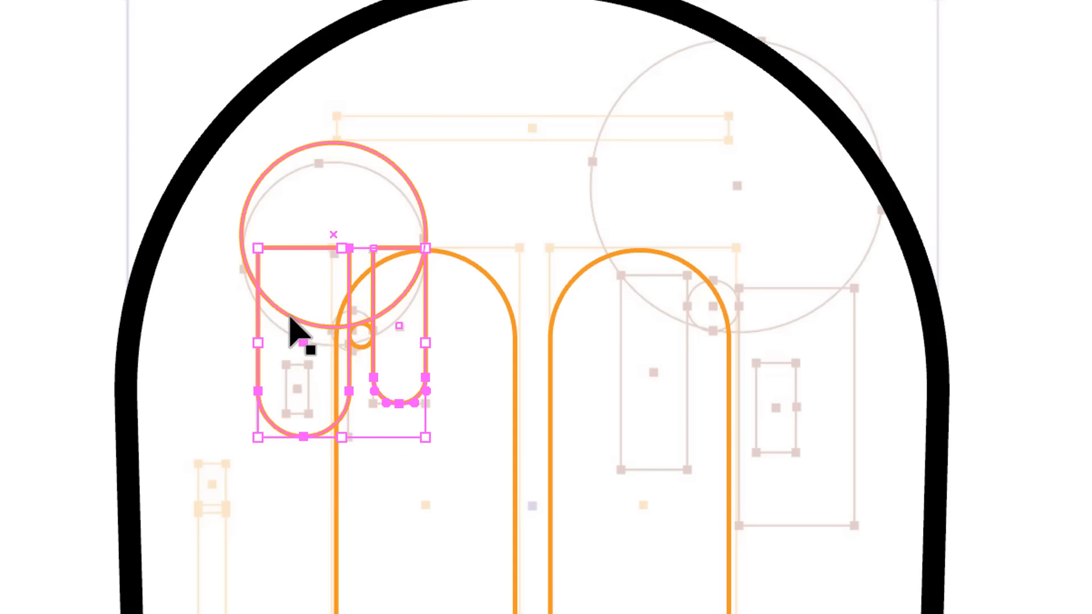
shift+click(290, 318)
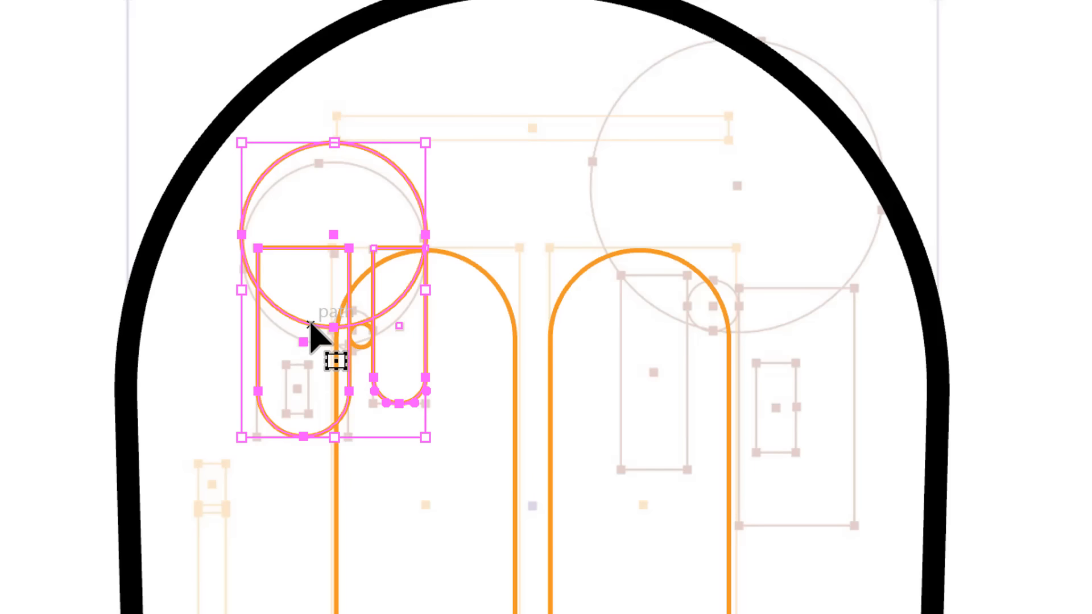
shift+click(351, 332)
key(z)
drag(203, 113, 507, 530)
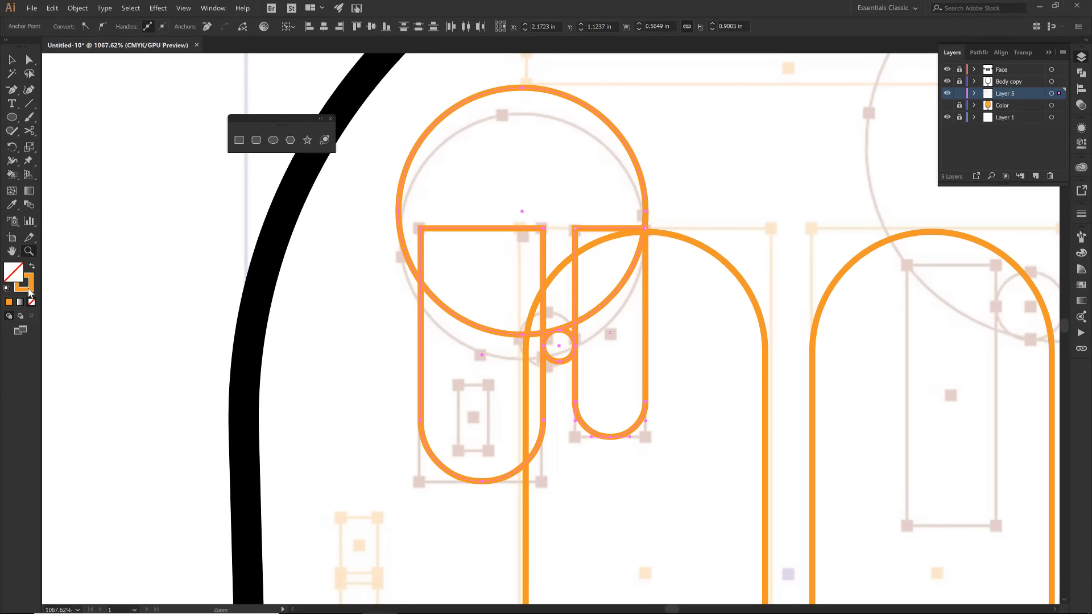
click(29, 288)
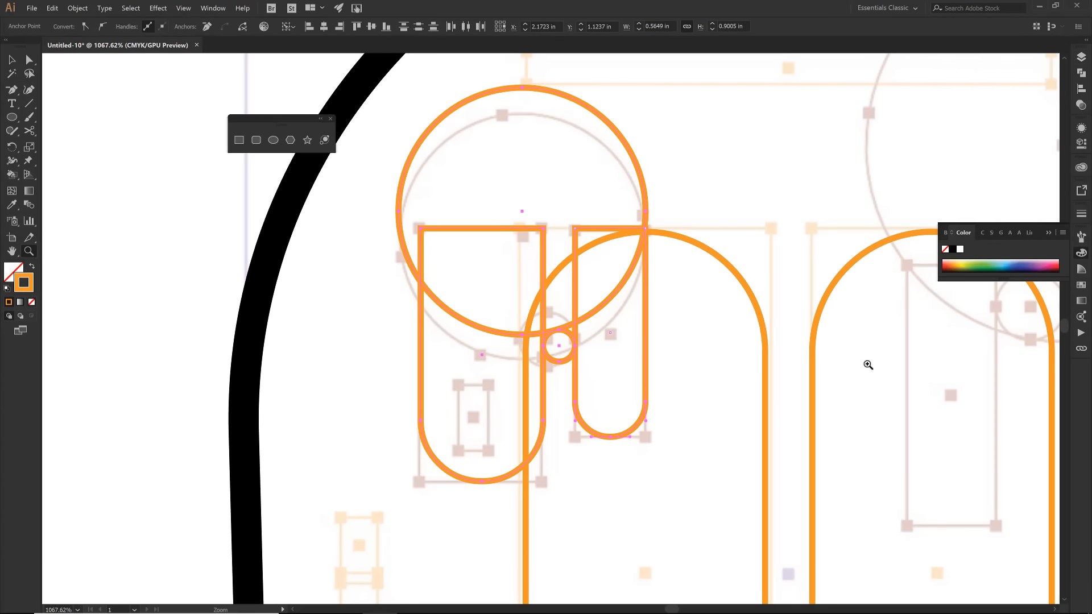
click(953, 250)
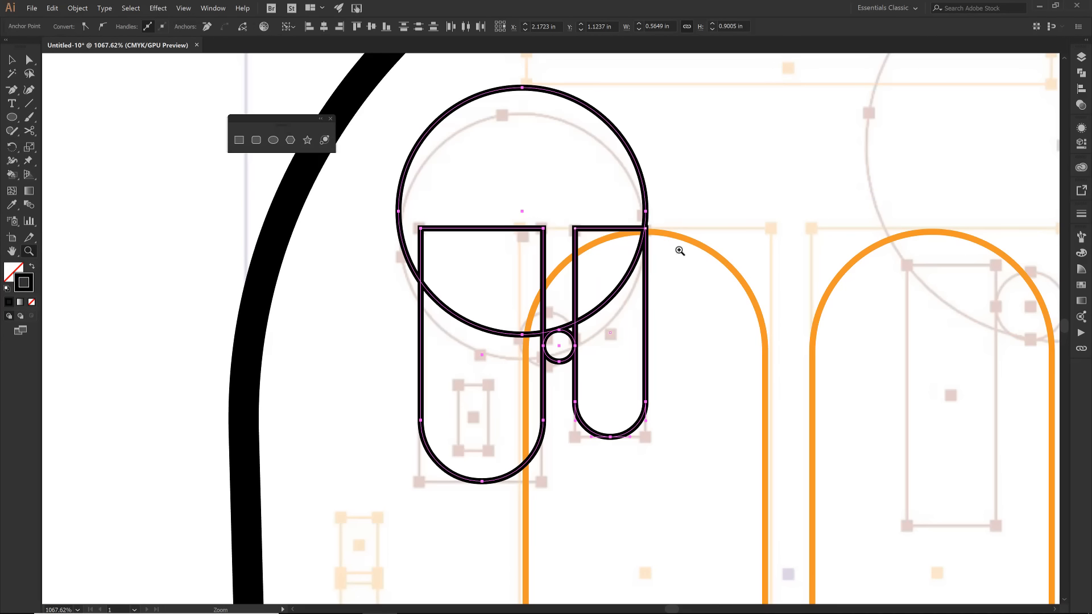
- Extend the narrow rounded rectangle upward to a height of about 0.53 in, reaching further into the large circle
key(v)
click(647, 335)
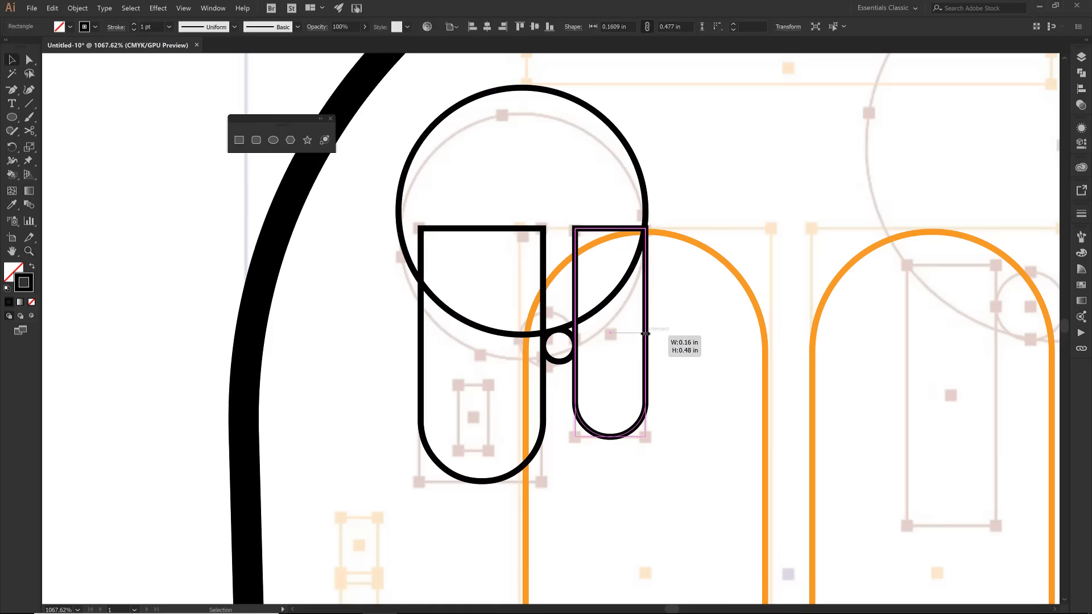
drag(611, 228, 610, 203)
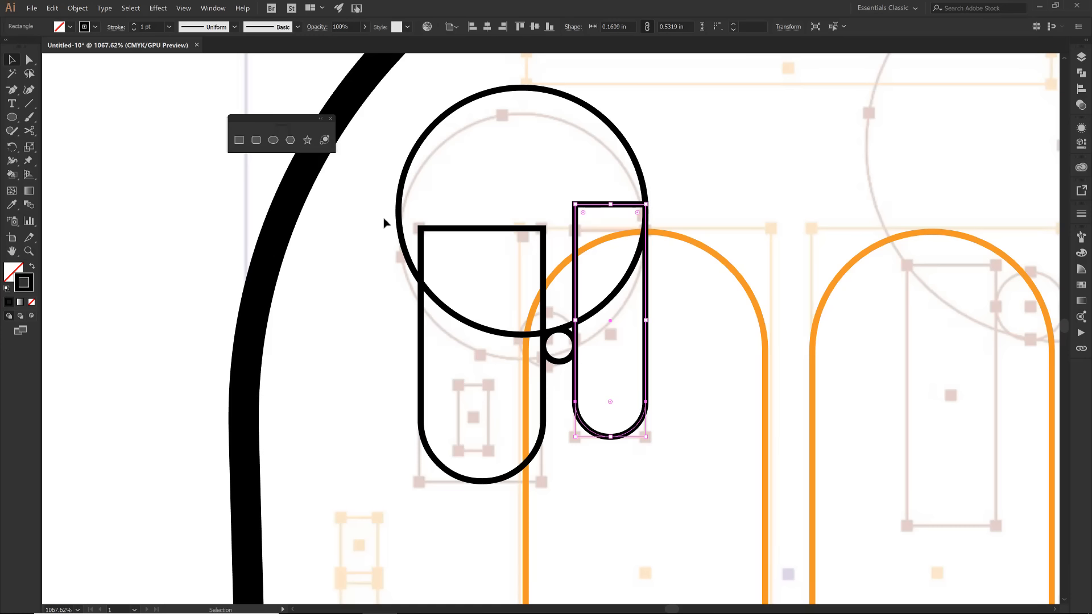
- Merge the large circle, both rounded rectangles and the sliver above the small circle into one drip shape with the Shape Builder tool
drag(387, 225, 442, 275)
shift+click(549, 360)
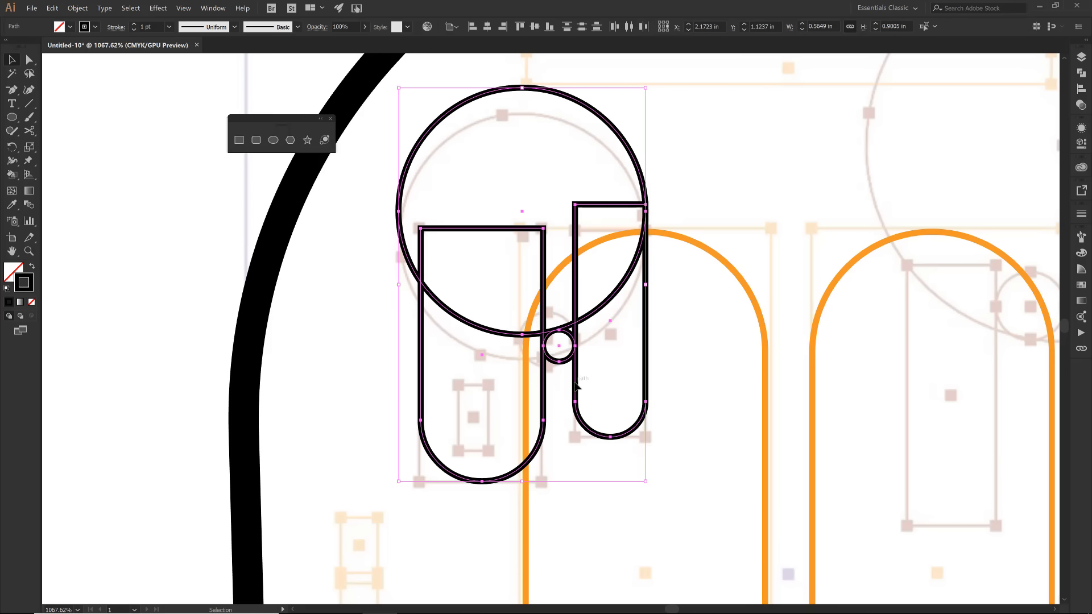
click(9, 178)
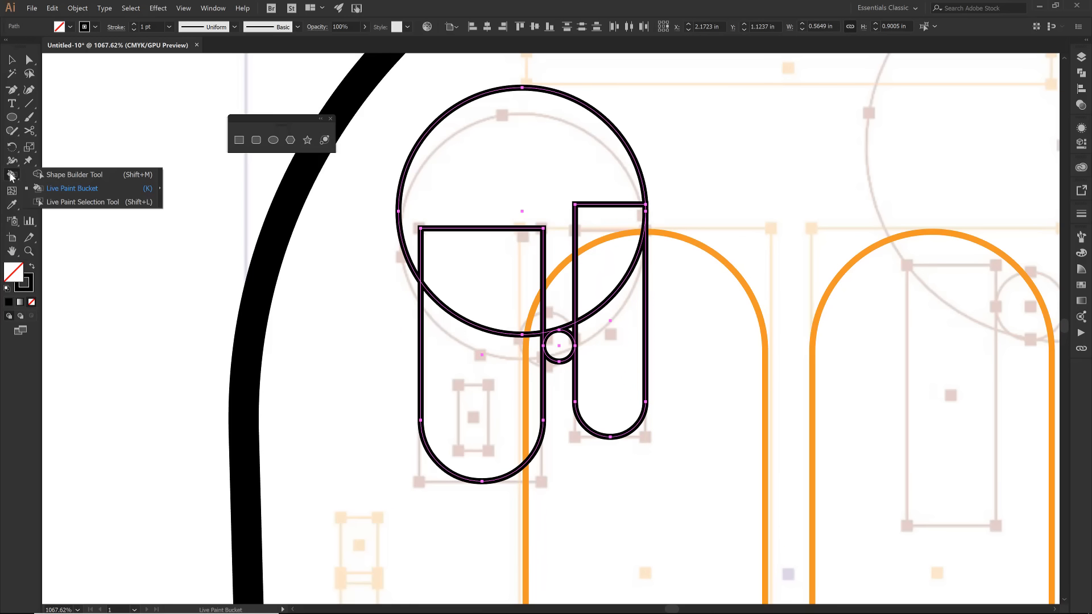
click(74, 176)
mouse_move(475, 192)
mouse_down()
mouse_move(470, 403)
mouse_move(532, 302)
mouse_move(605, 304)
mouse_move(629, 390)
mouse_up()
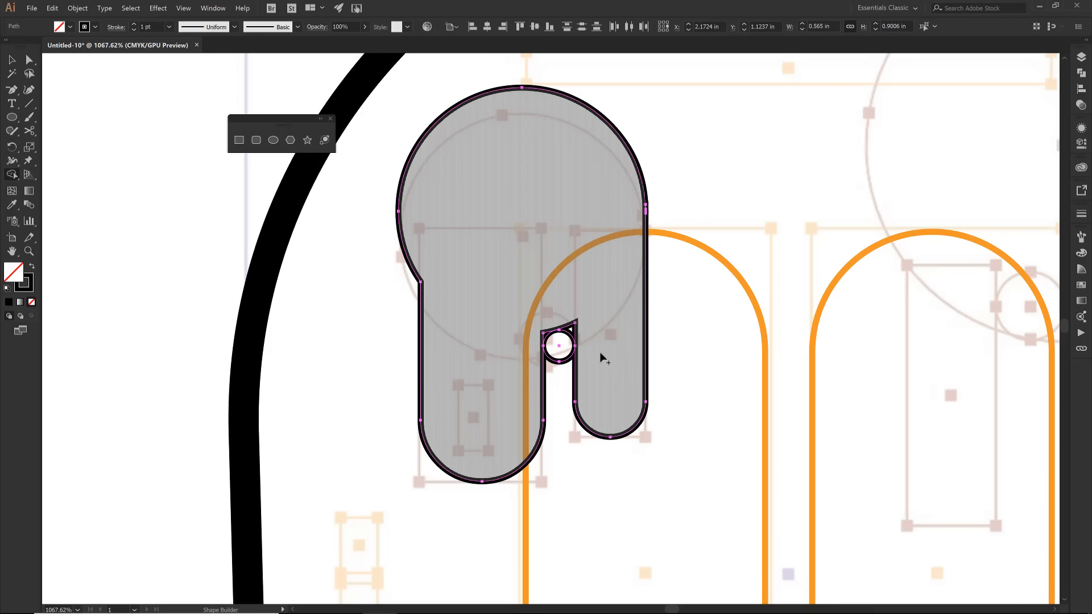
click(573, 328)
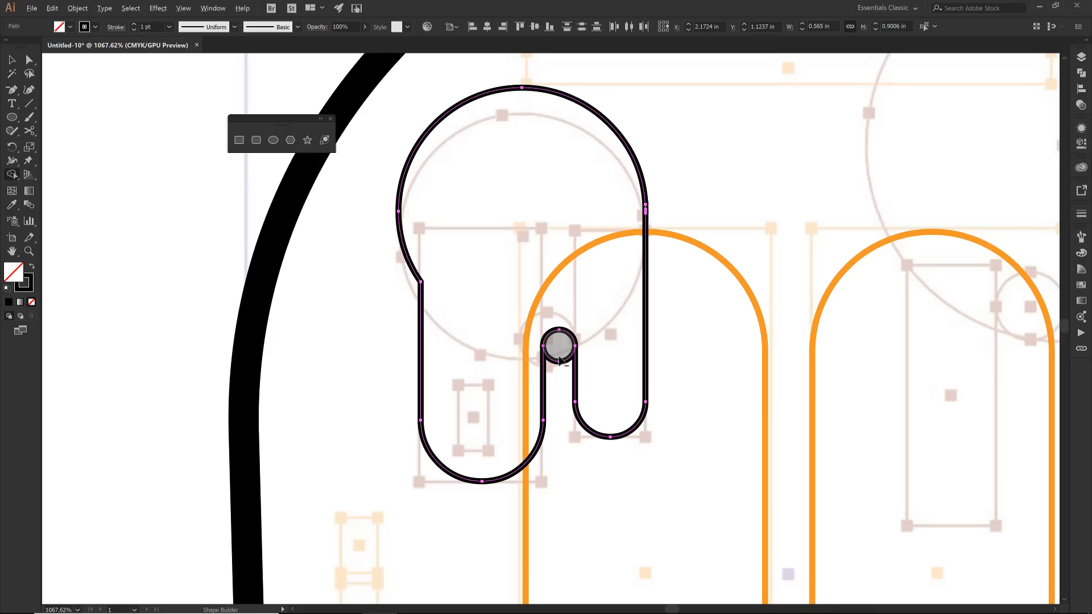
- Remove the small circle from the drip shape and delete the anchors of its upper arc to open the outline
click(560, 359)
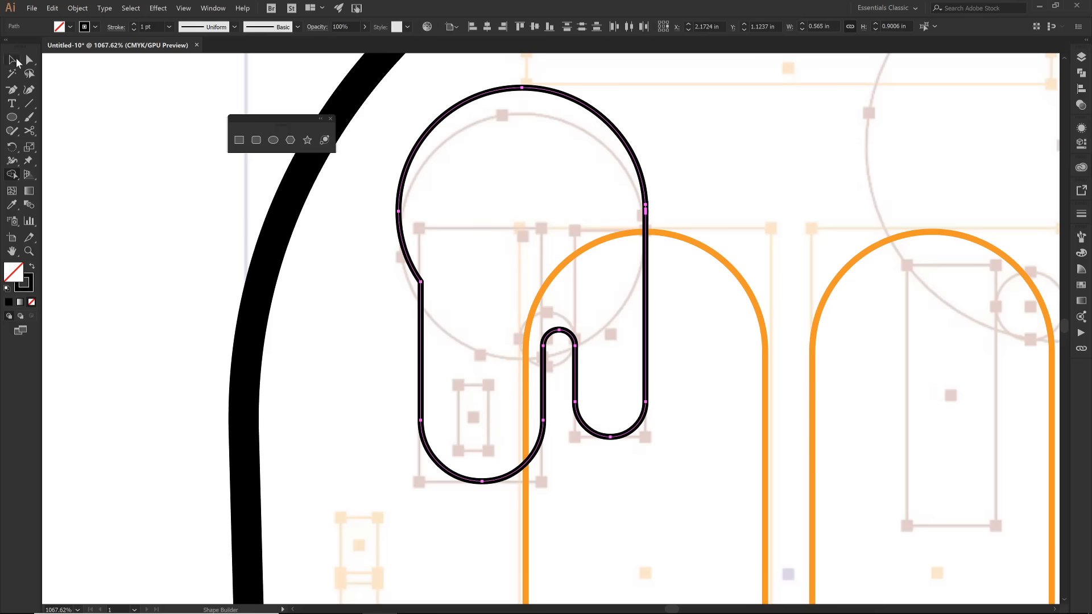
click(17, 60)
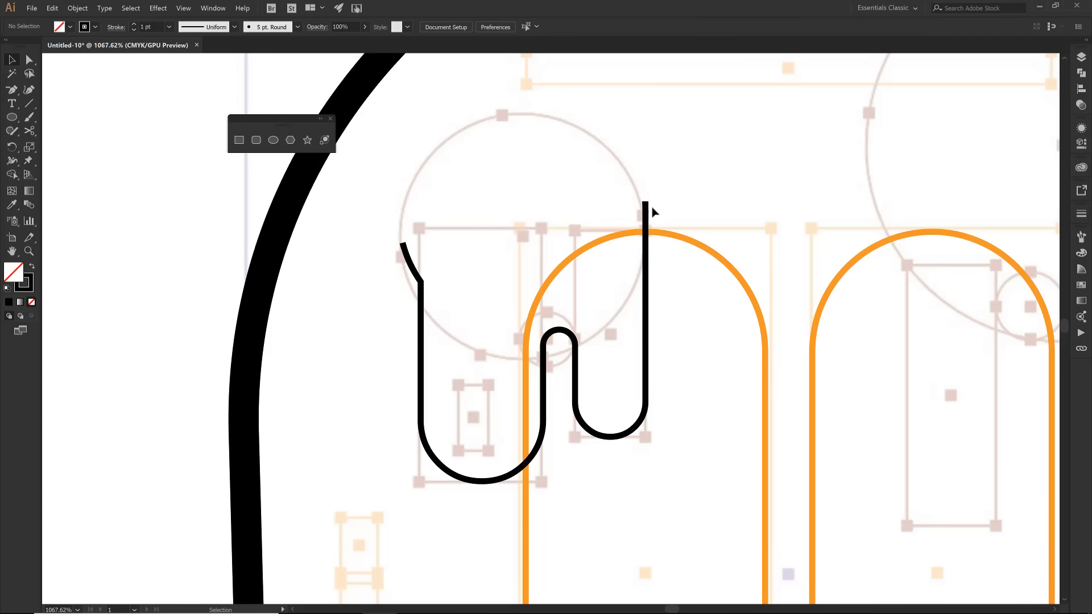
key(a)
click(646, 205)
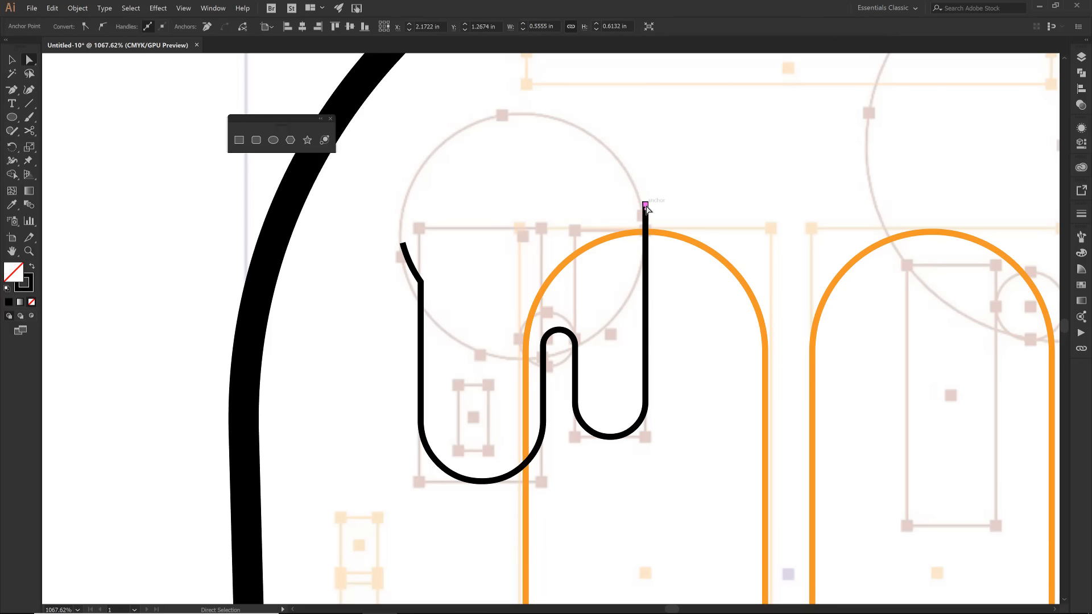
key(Delete)
key(Delete)
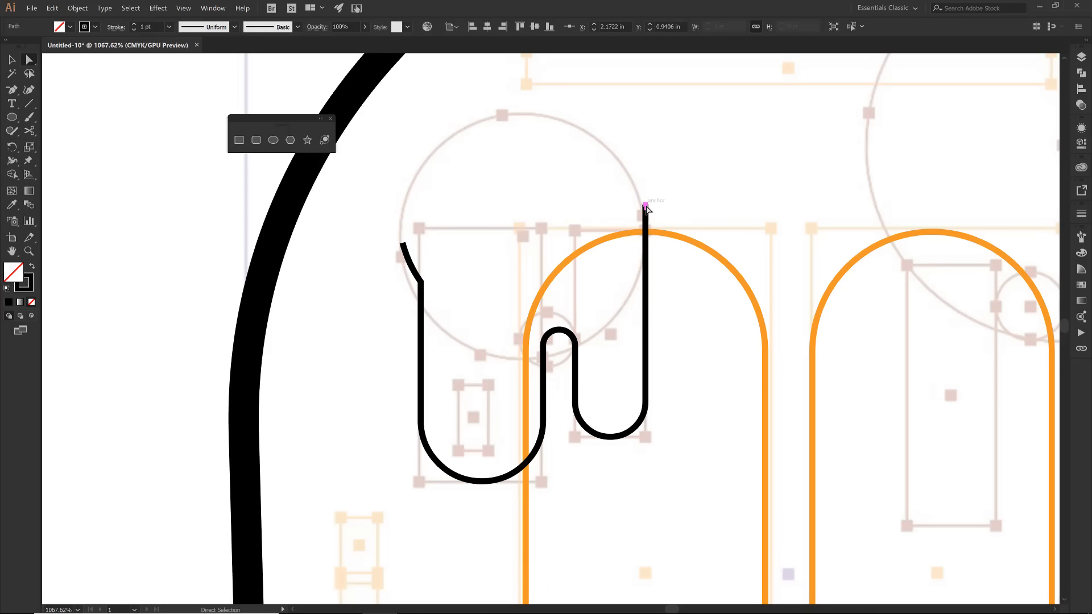
- Delete the tiny stray path piece sticking out above the upper right end of the drip outline
key(v)
click(647, 263)
key(a)
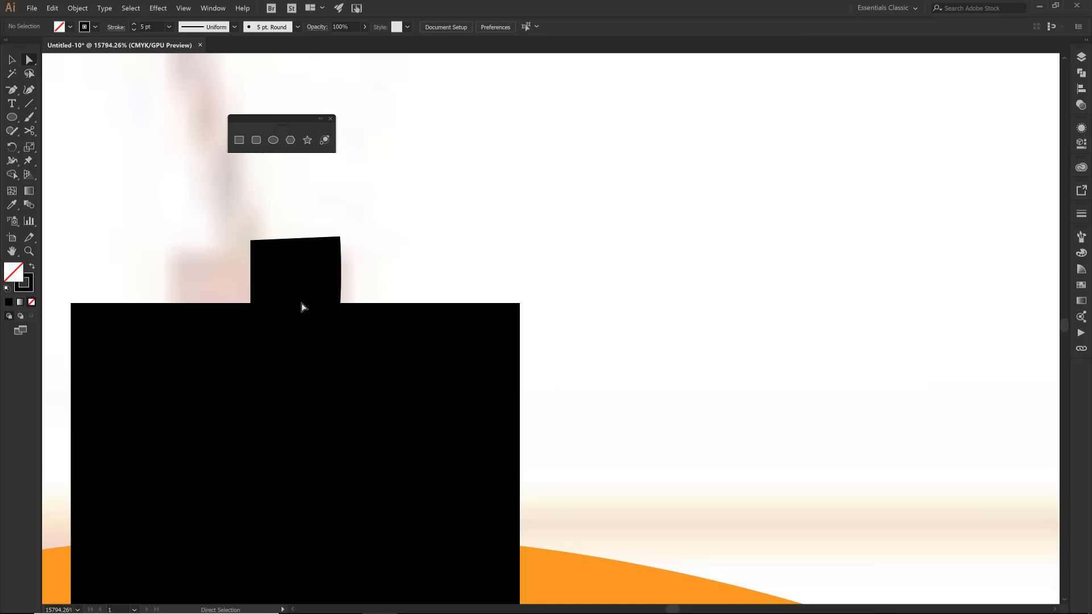
click(295, 304)
key(Delete)
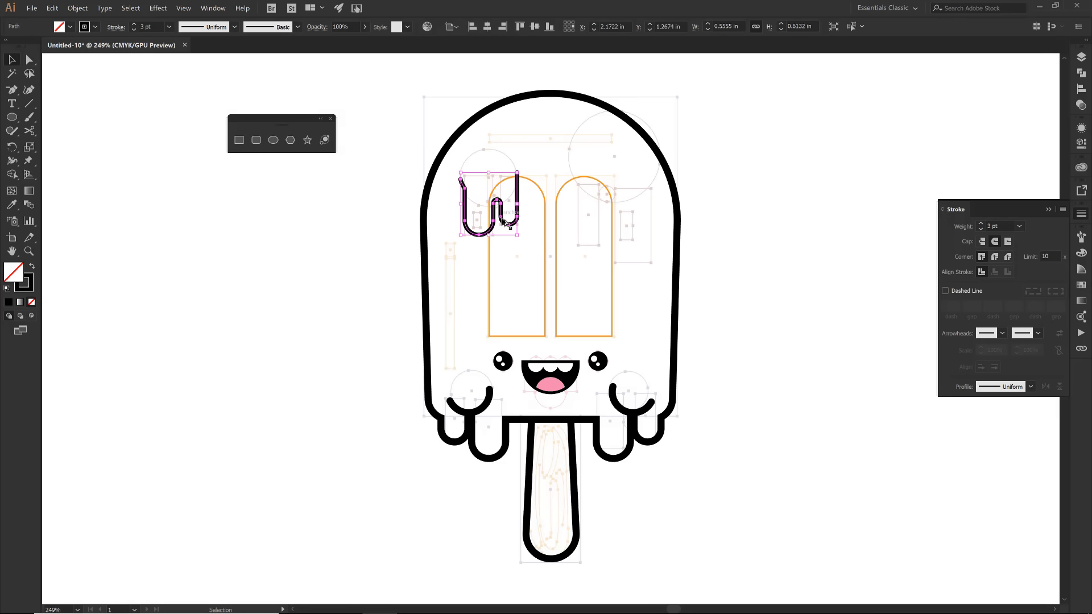
- Copy the drip outline to the right half of the body and reflect the copy across the vertical axis
drag(514, 222, 620, 236)
right_click(619, 235)
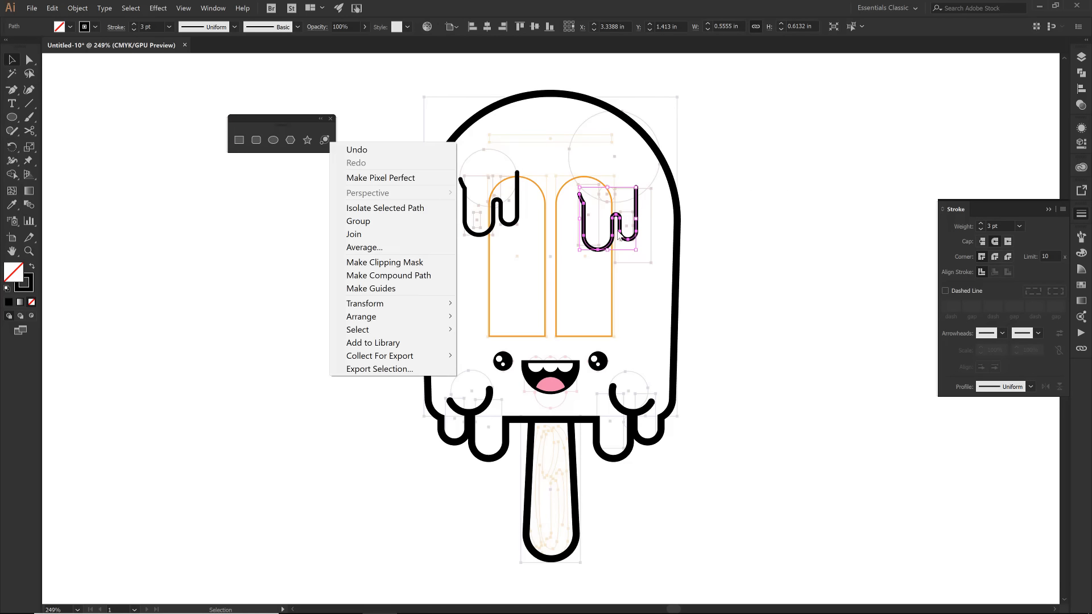
mouse_move(369, 303)
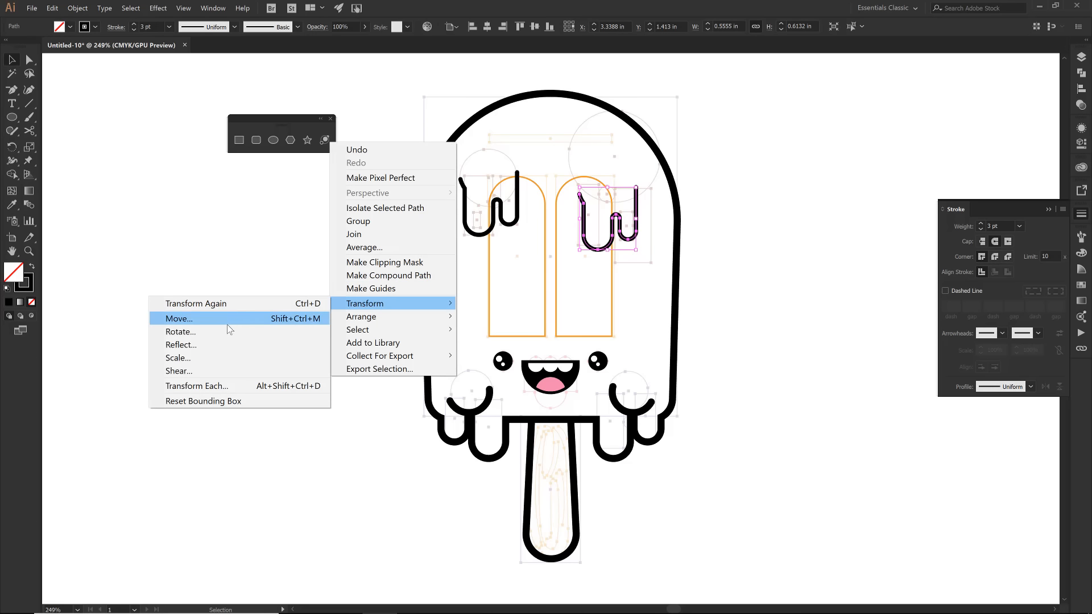
click(190, 346)
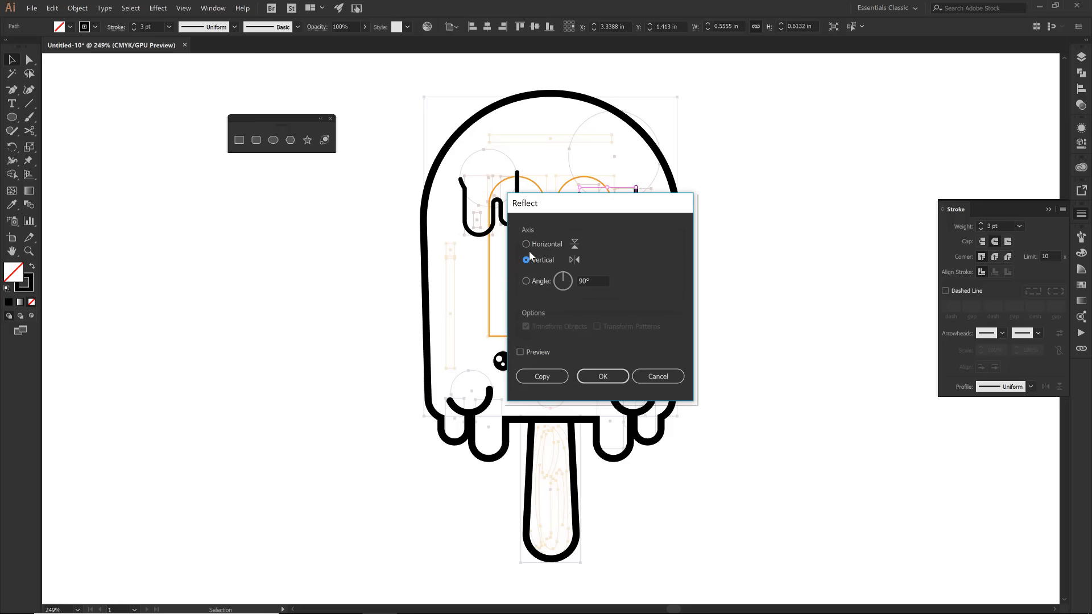
click(582, 375)
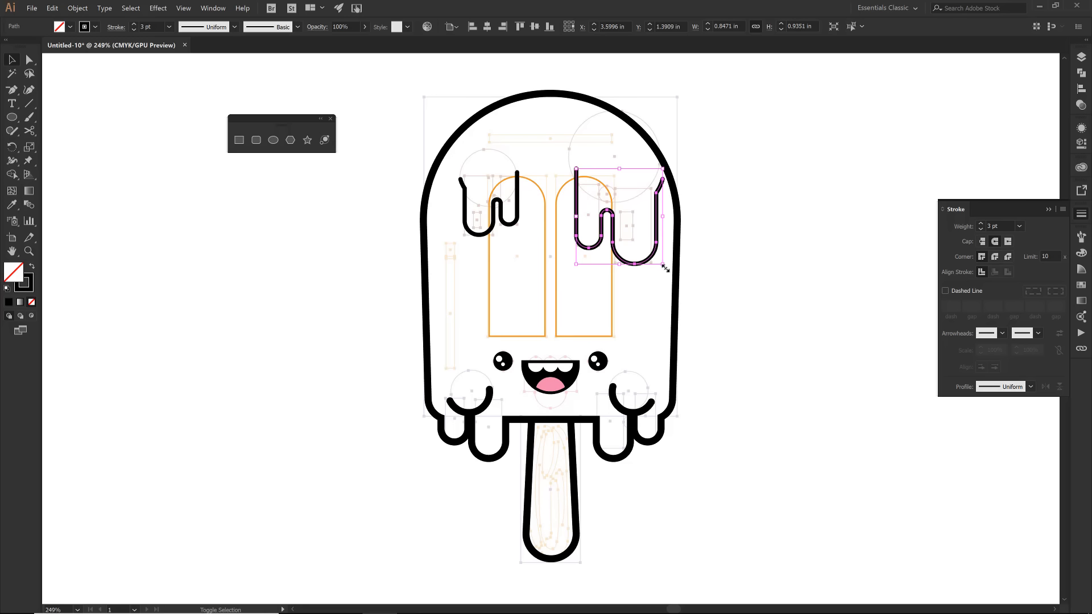
- Scale the mirrored drip to about 0.79 × 0.87 in and nudge it slightly down
mouse_move(663, 265)
mouse_down()
mouse_move(658, 255)
mouse_move(656, 266)
mouse_up()
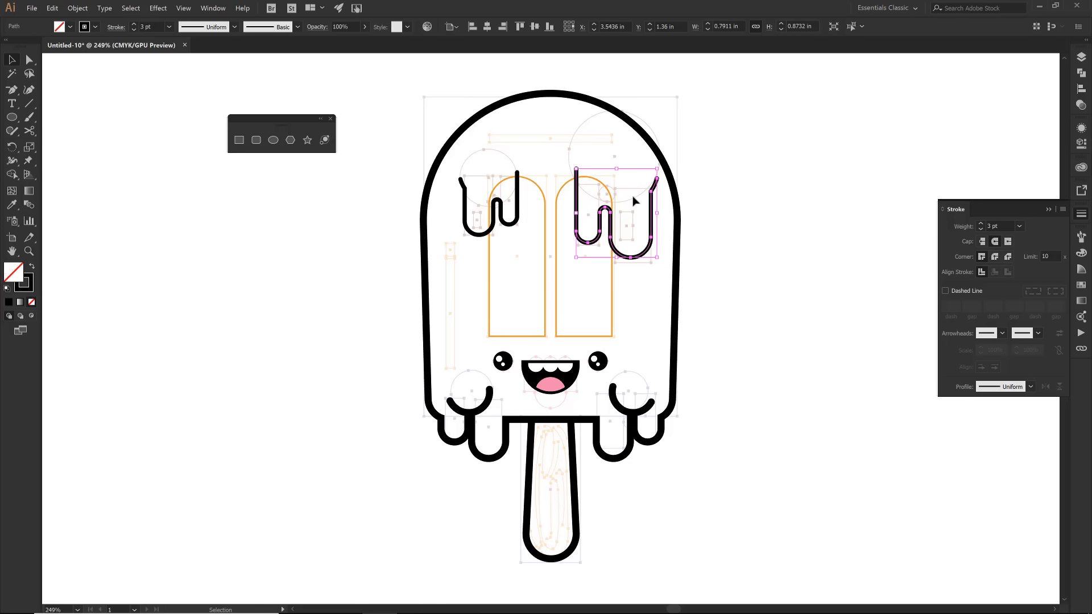
key(Down)
key(Down)
key(Down)
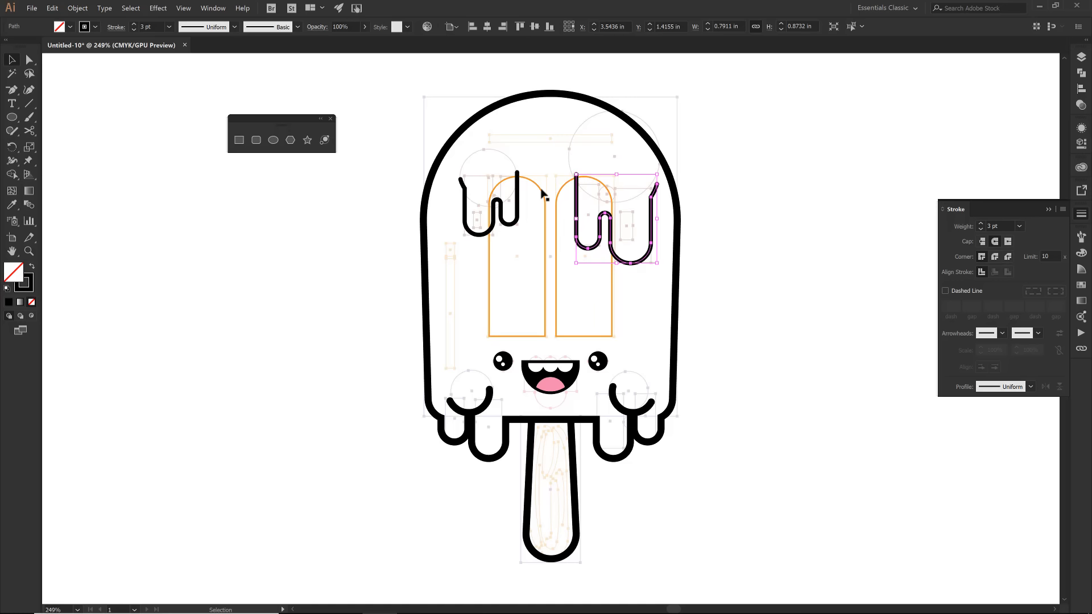
- Copy the long vertical highlight bar straight up, shorten the copy to about 0.11 in tall and fully round its corners
drag(532, 404, 535, 360)
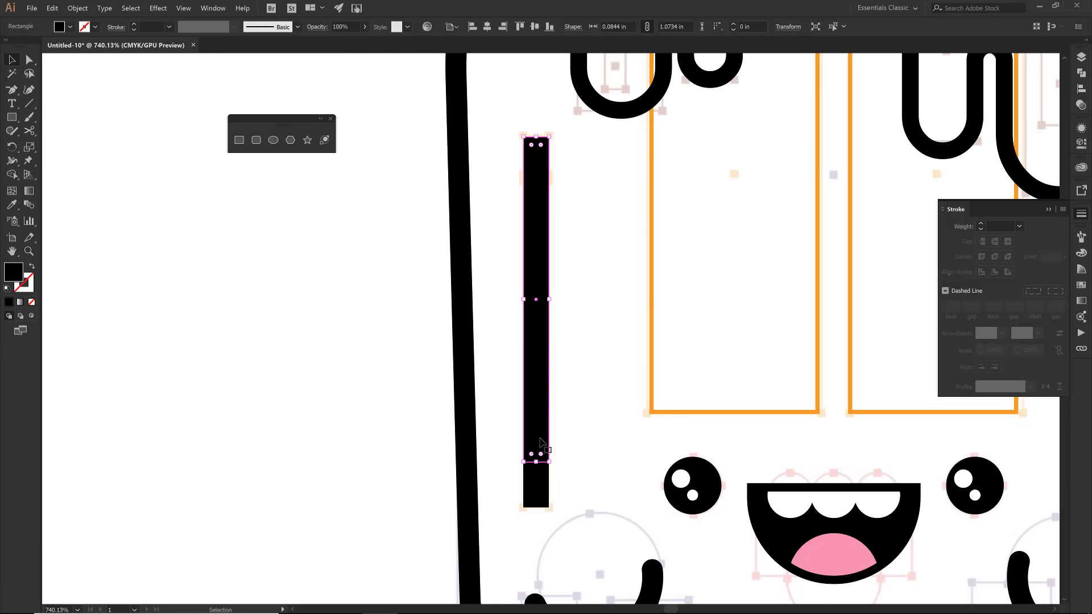
drag(535, 462, 547, 179)
key(a)
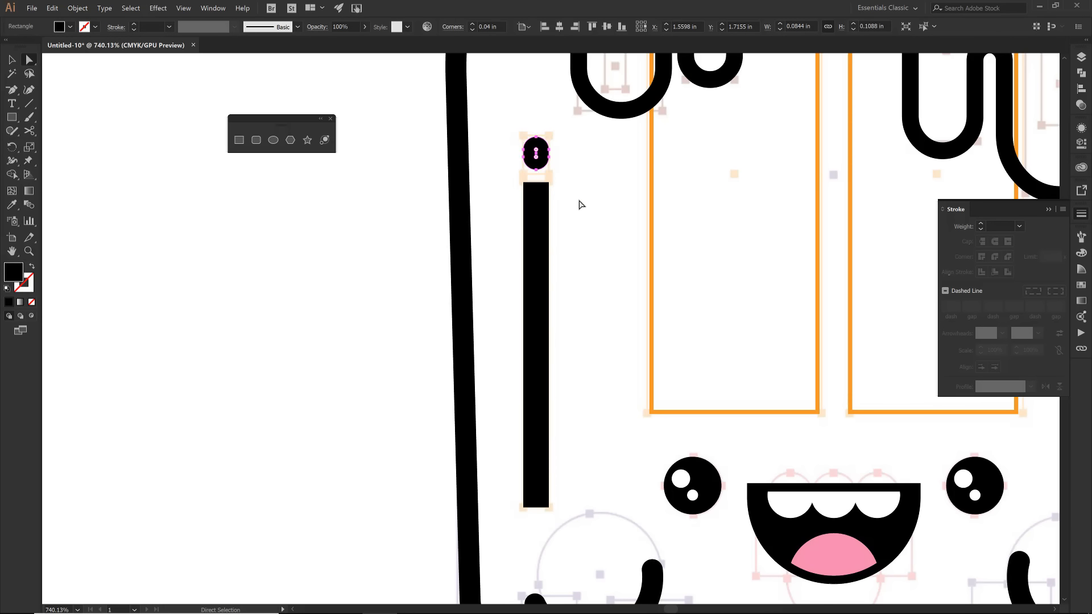
- Fully round all four corners of the long vertical highlight bar along the body's left side
click(550, 183)
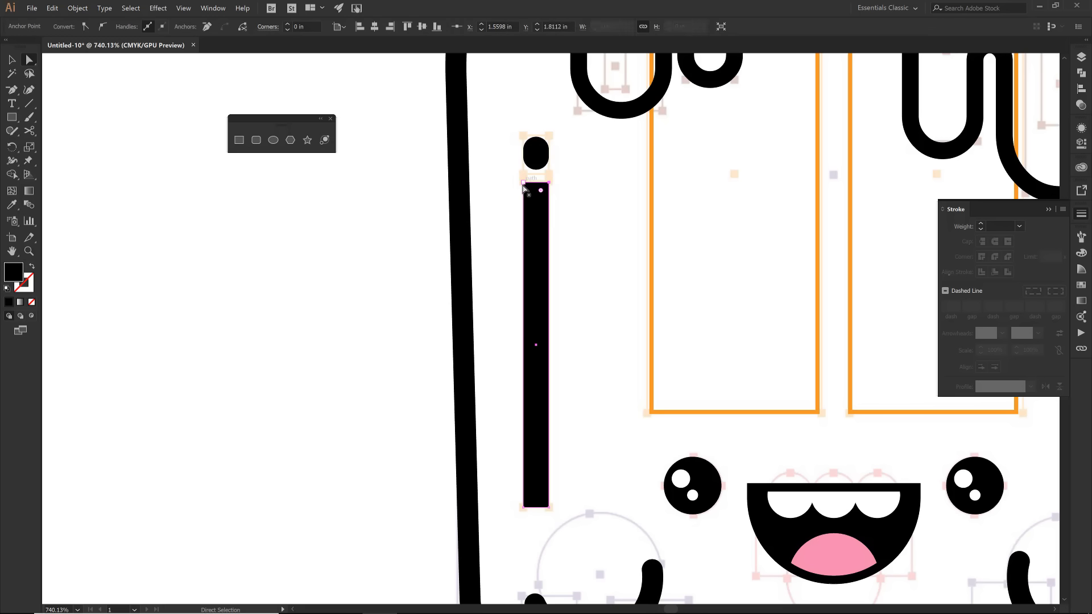
shift+click(523, 183)
shift+click(523, 507)
shift+click(549, 507)
drag(532, 499, 544, 470)
click(615, 467)
drag(616, 468, 425, 572)
- Add rounded highlights to the drips: a bar of about 0.07 × 0.16 in inside the left one, a larger copy and a small circle inside the right one
key(m)
drag(413, 148, 775, 336)
key(a)
key(v)
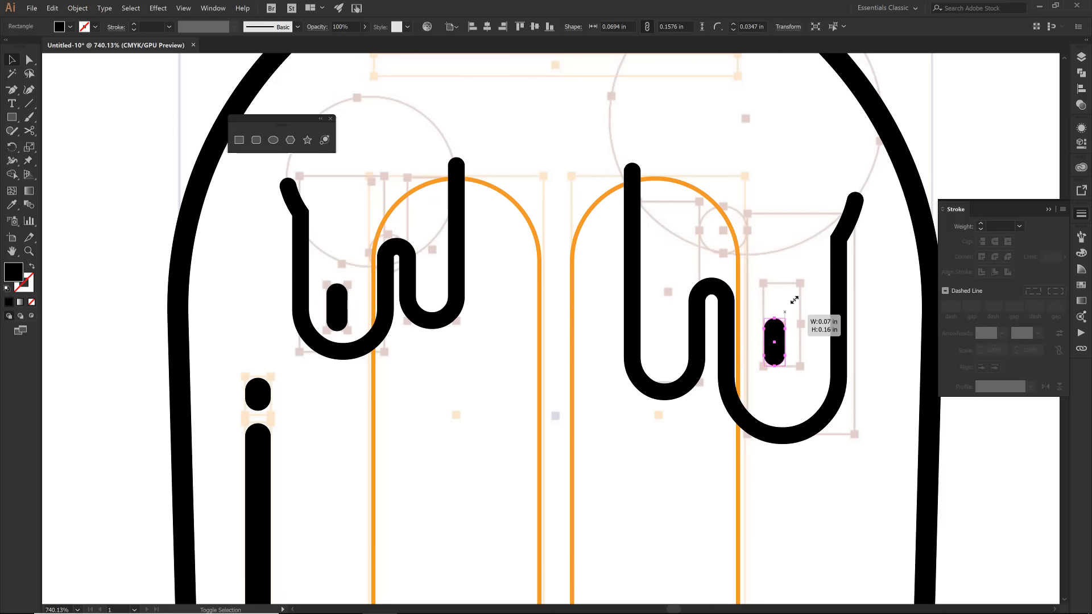
mouse_move(794, 300)
mouse_down()
mouse_move(804, 282)
mouse_move(791, 318)
mouse_move(804, 342)
mouse_move(699, 180)
mouse_move(663, 176)
mouse_move(671, 203)
mouse_up()
- Draw a horizontal highlight bar of about 1.20 × 0.08 in near the top of the body and fully round its ends
key(a)
key(v)
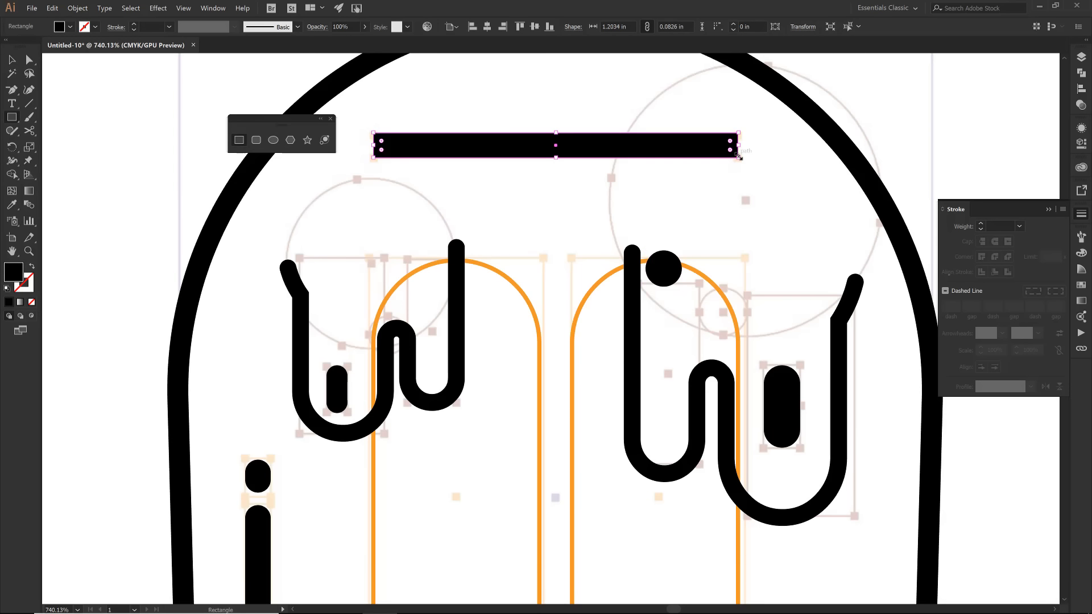
key(v)
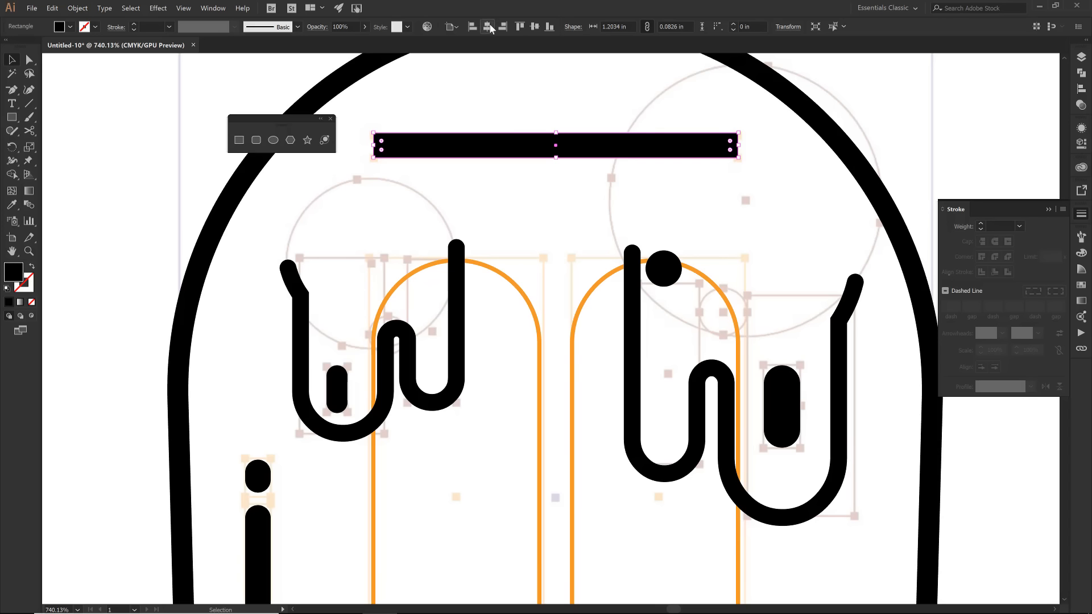
drag(382, 145, 432, 176)
scroll(521, 154, up, 1)
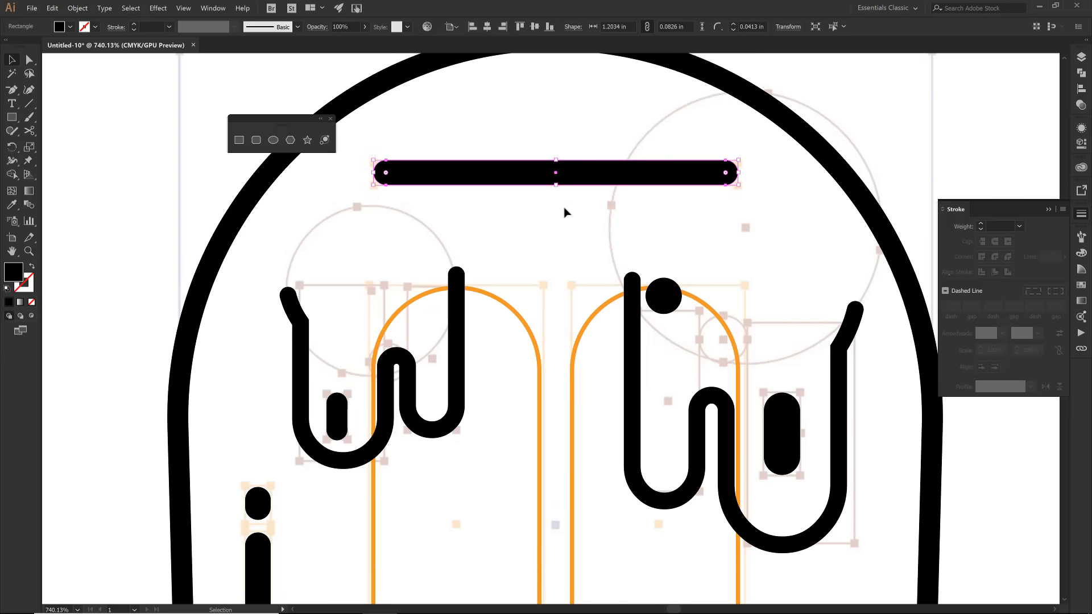
- Apply a horizontal Arc warp to the top highlight bar with 40% bend and 0% horizontal and vertical distortion
click(164, 9)
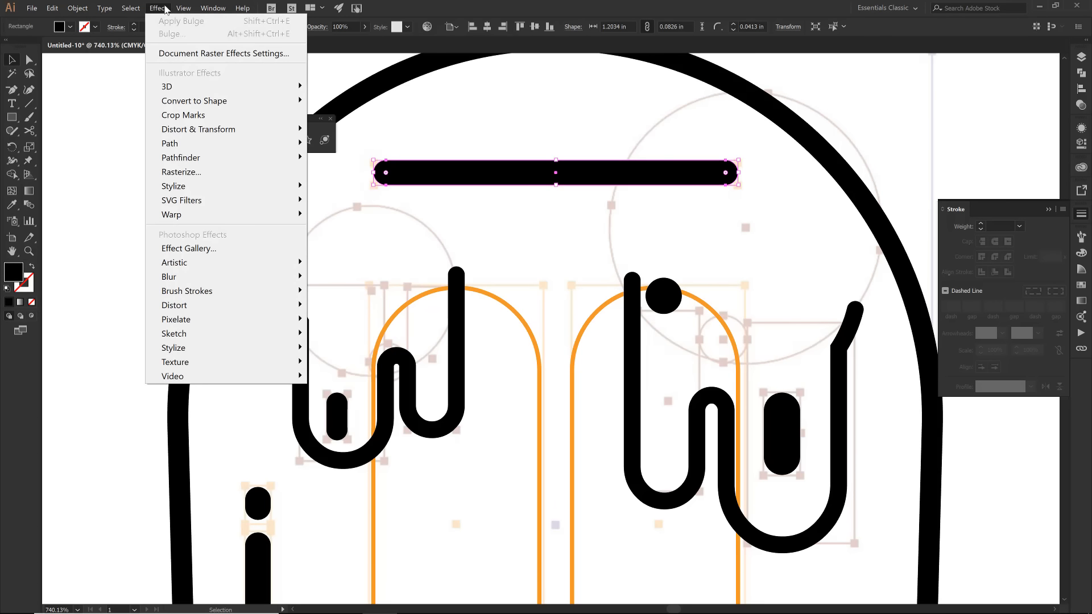
mouse_move(253, 215)
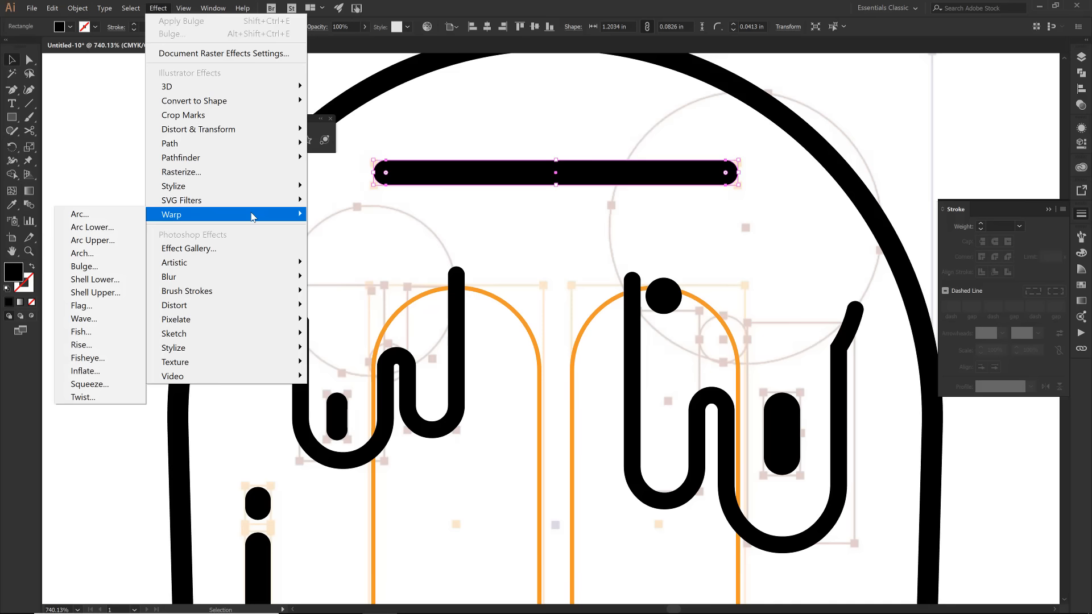
click(85, 216)
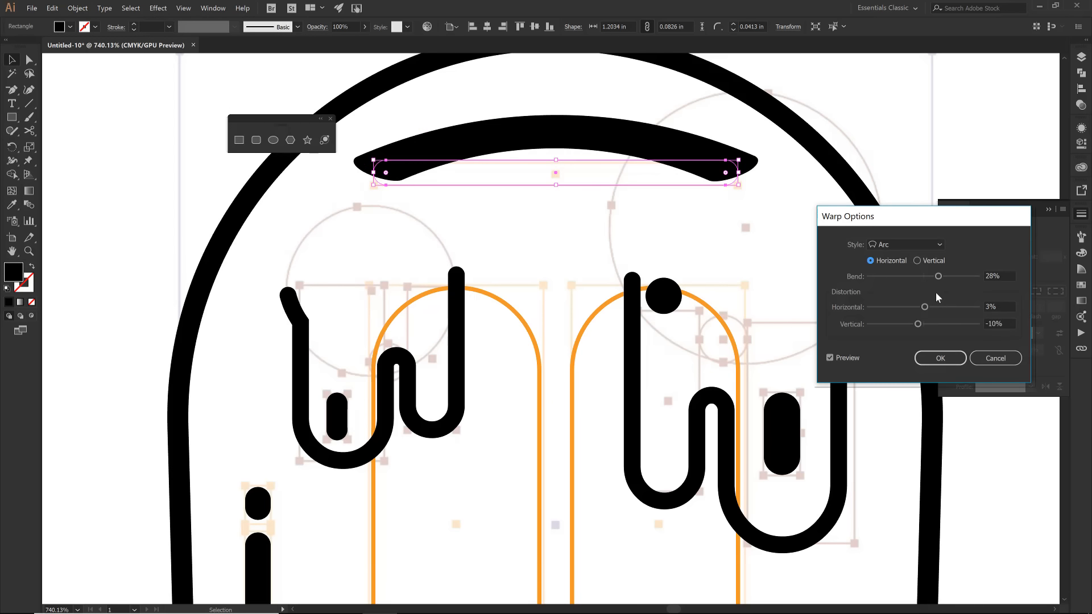
click(981, 323)
text(0)
click(1001, 307)
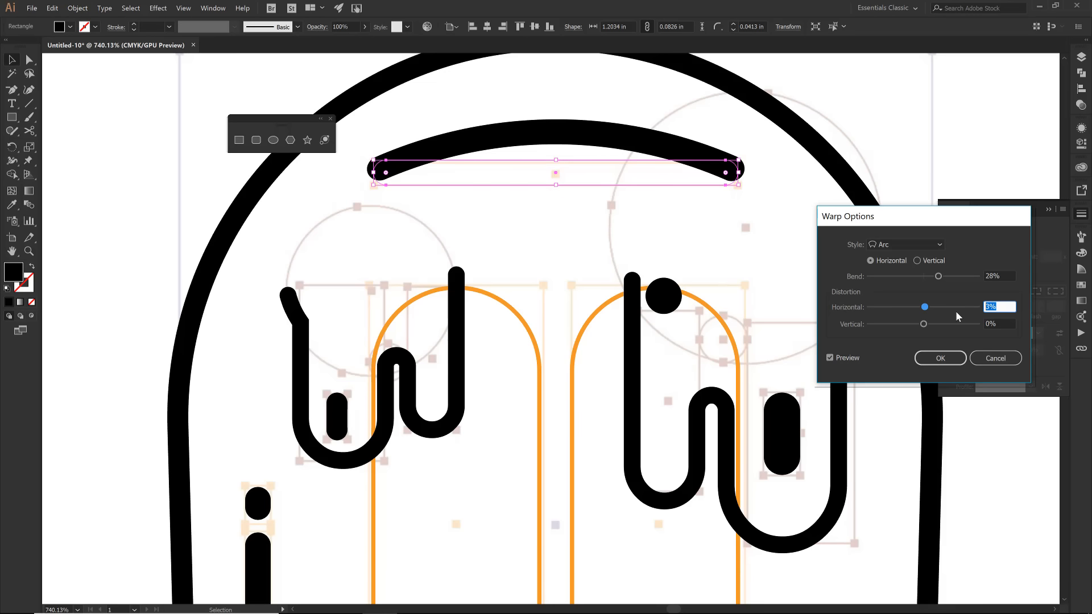
text(0)
click(980, 277)
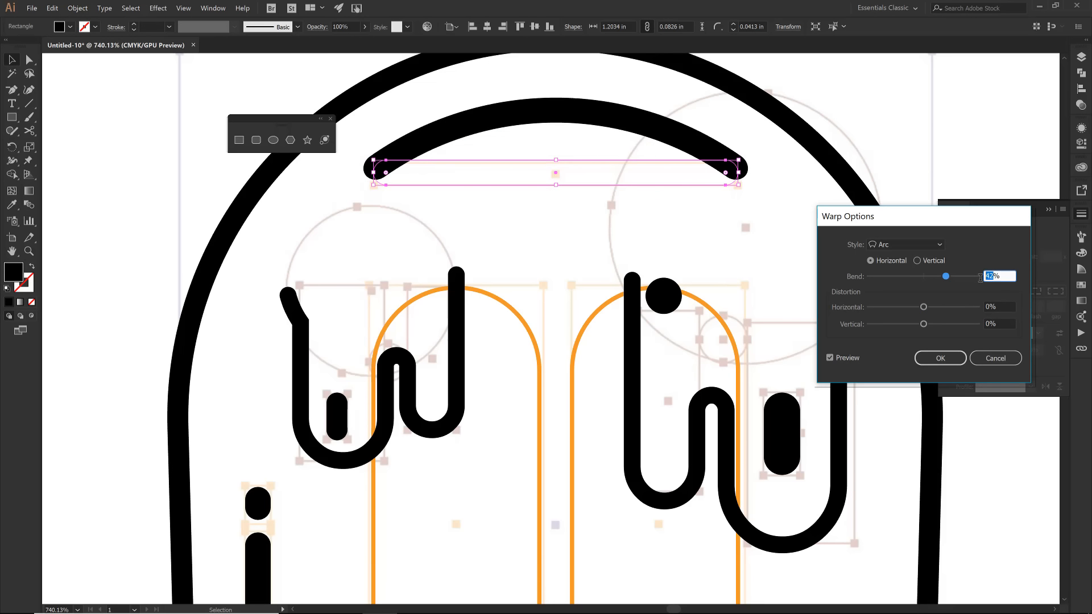
text(40)
click(1001, 307)
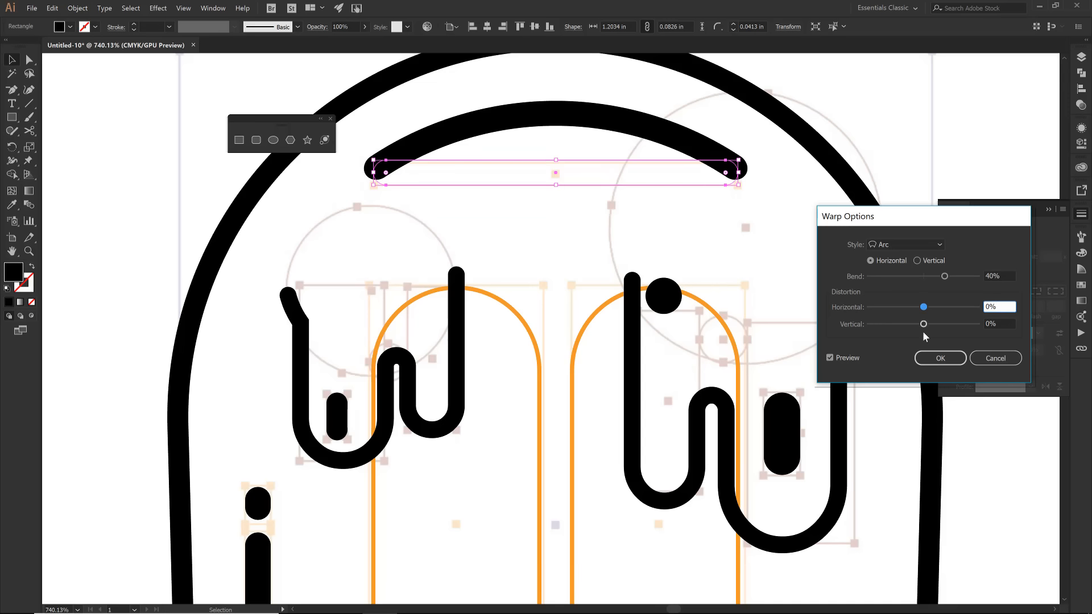
click(932, 361)
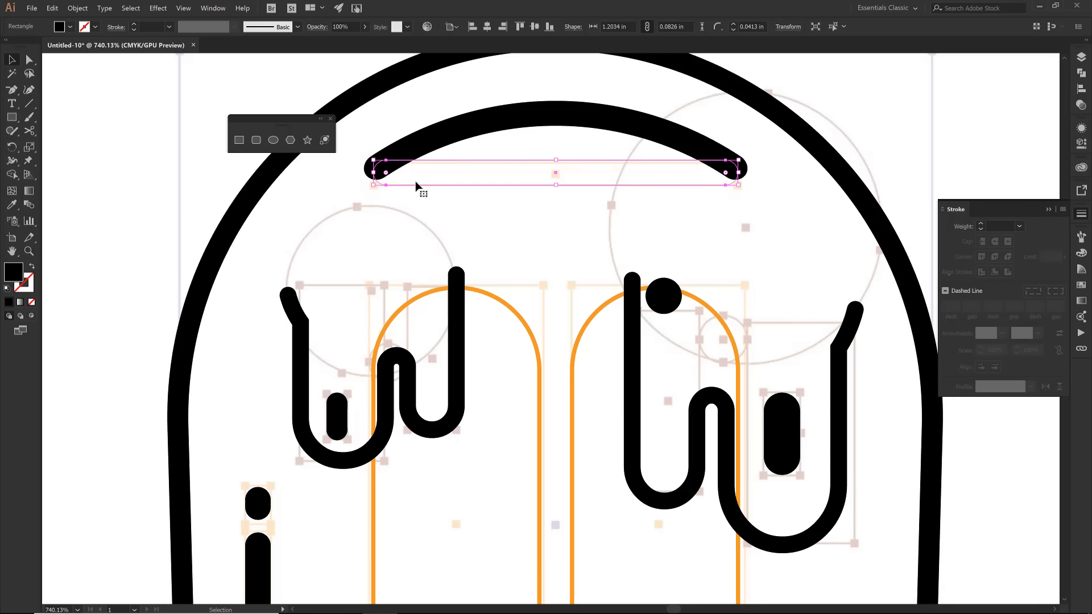
- Expand the appearance of the arched highlight bar to turn the warp into an editable path
click(74, 8)
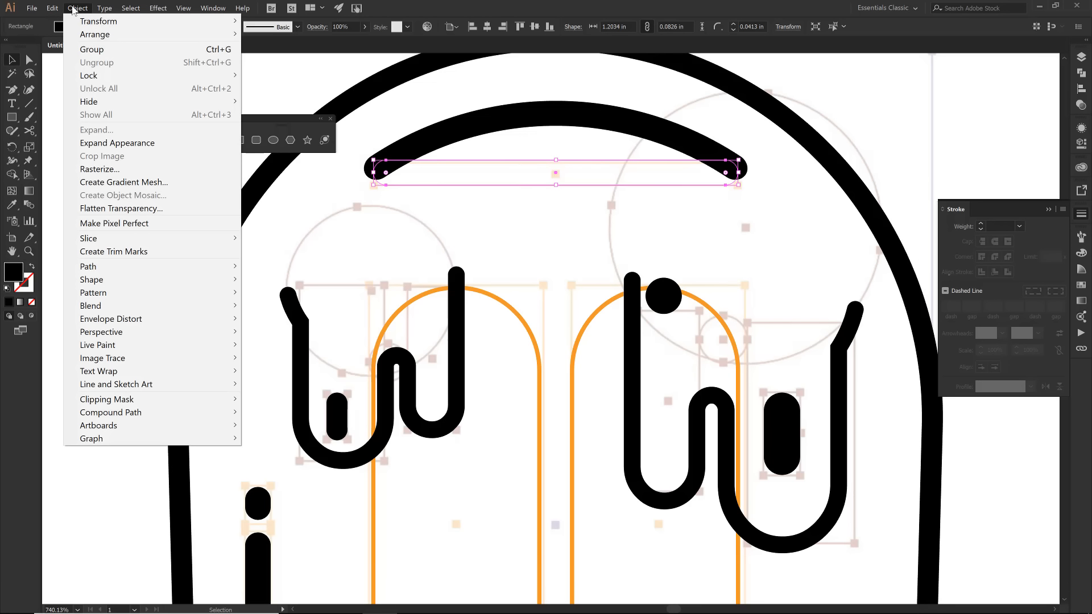
click(116, 144)
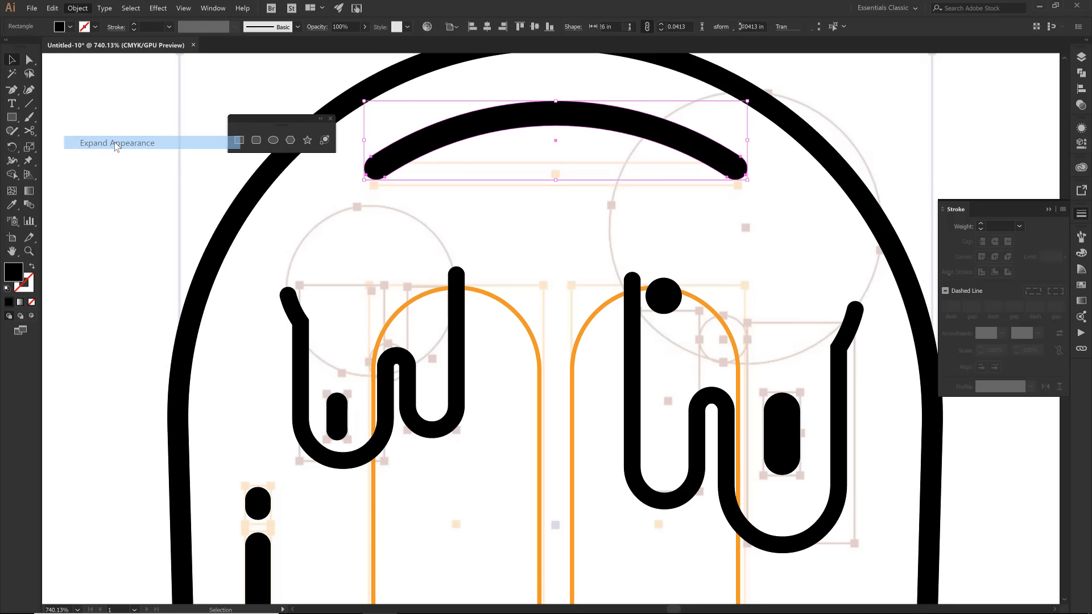
key(ctrl+minus)
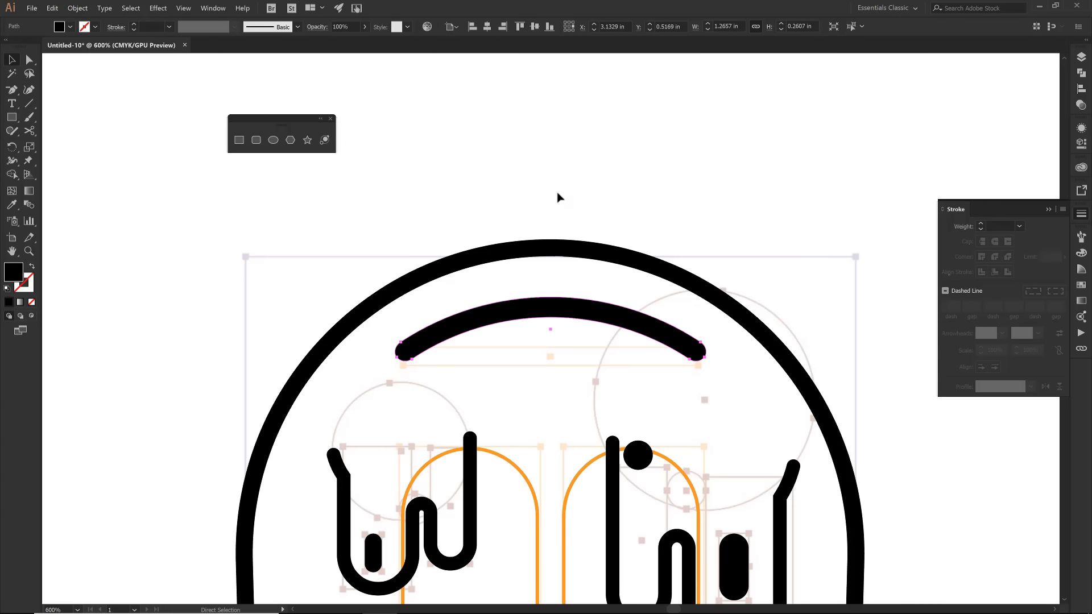
scroll(558, 197, down, 5)
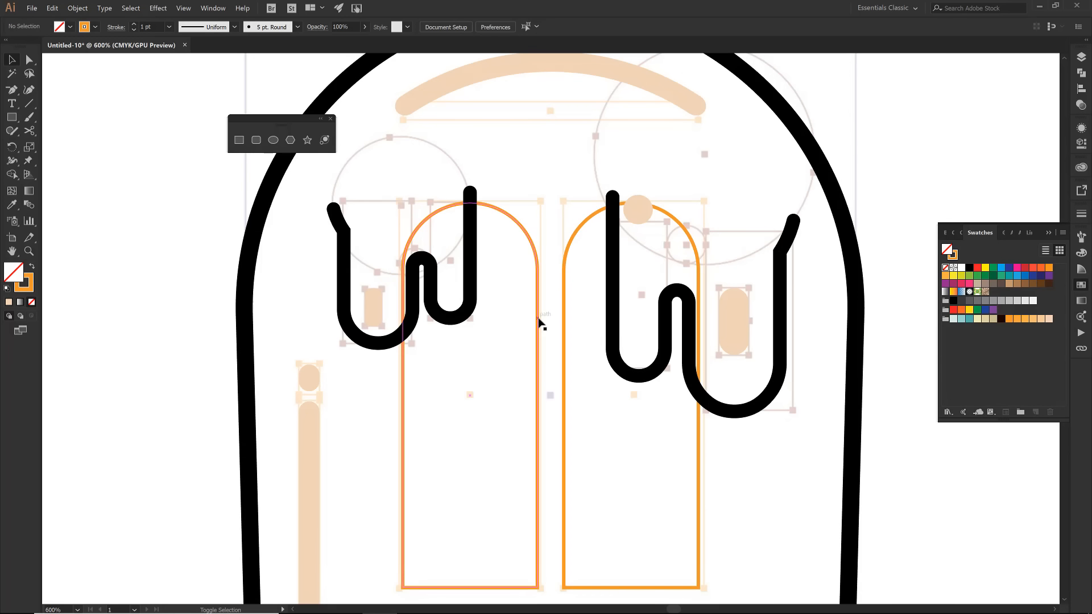
- Swap the fill and stroke of the two arched indents to make them solid orange without an outline
click(537, 319)
key(shift+x)
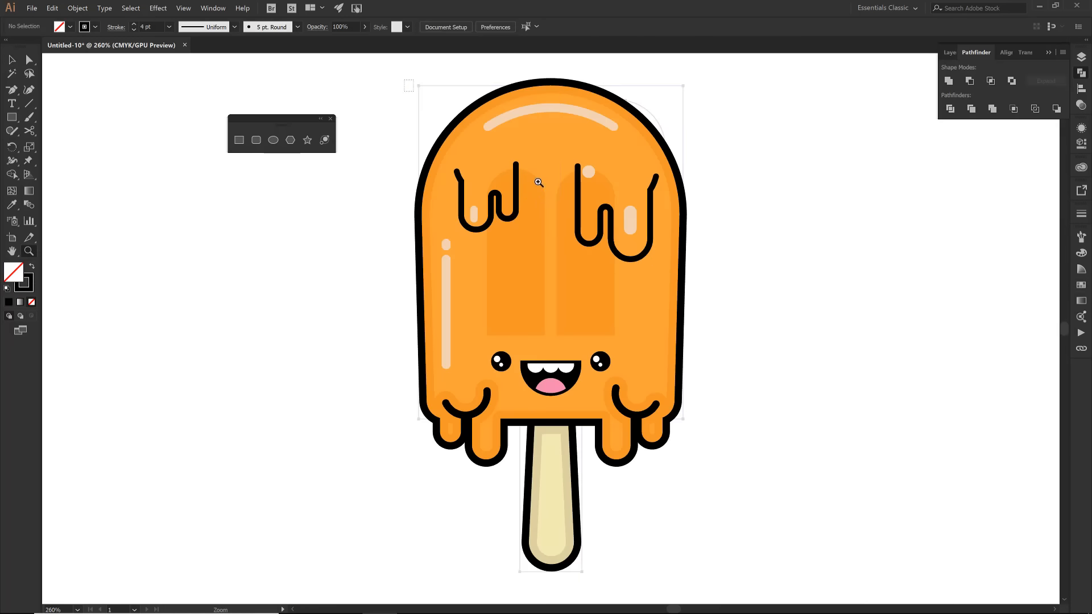
drag(405, 79, 698, 296)
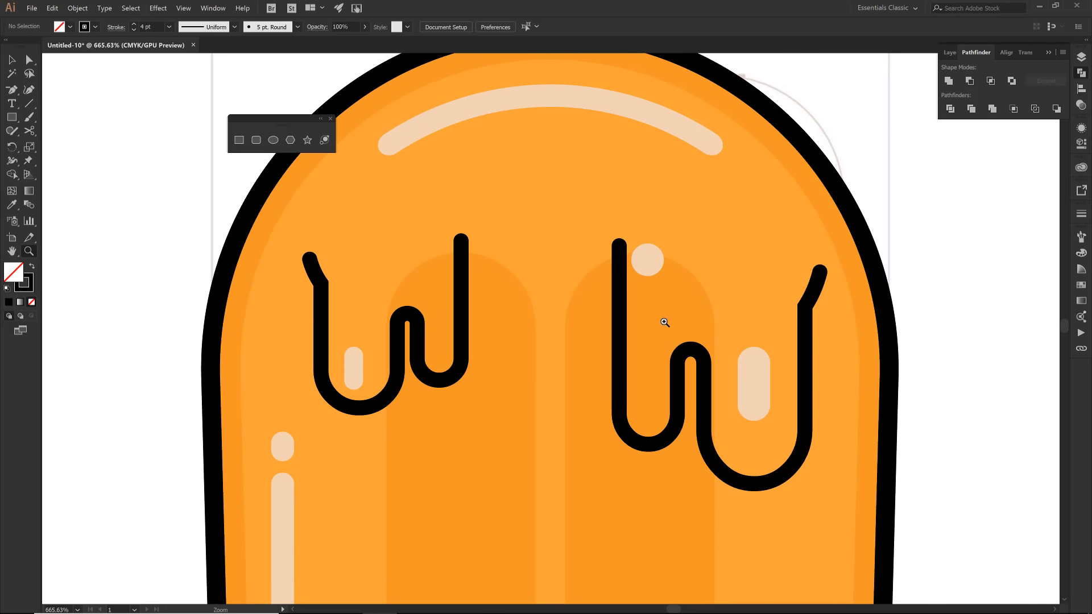
- Remove the parts of the two arched indents that fall inside the upper drip outlines with the Shape Builder tool, and deselect everything
key(v)
click(462, 307)
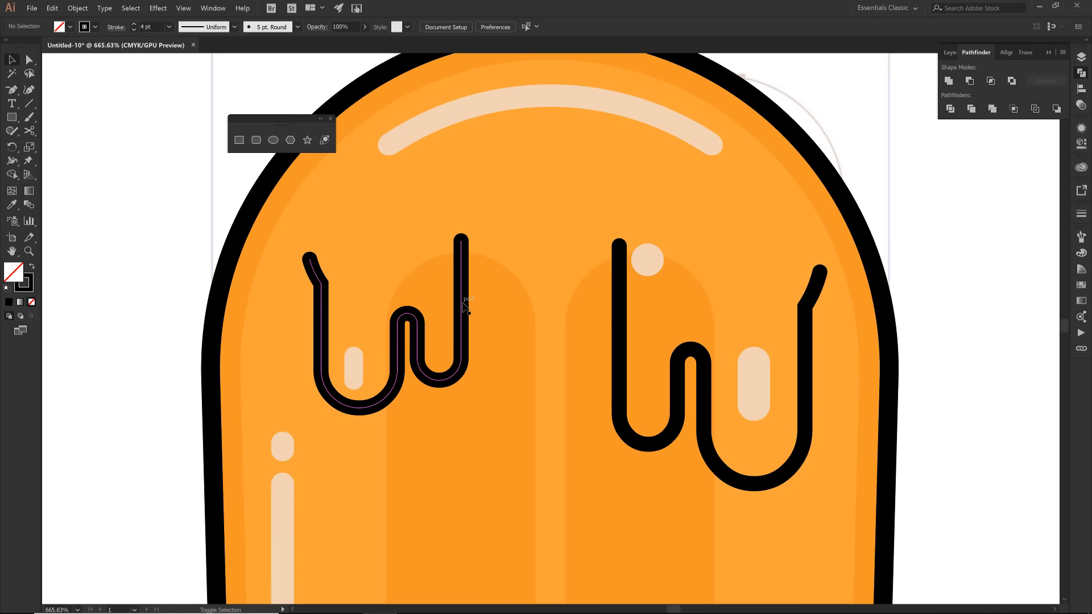
shift+click(500, 329)
shift+click(565, 331)
shift+click(618, 327)
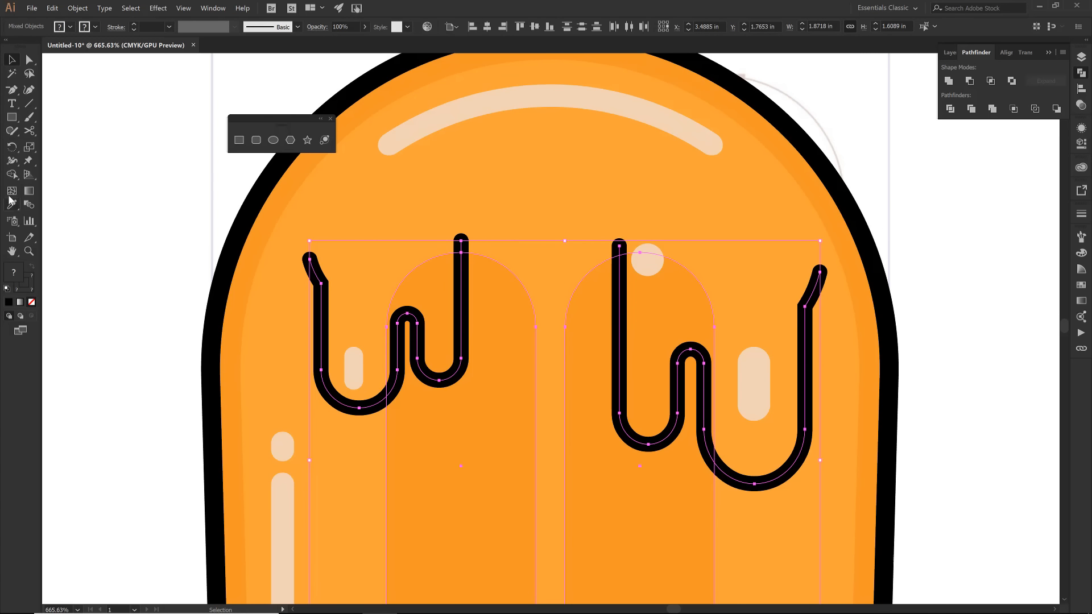
click(12, 176)
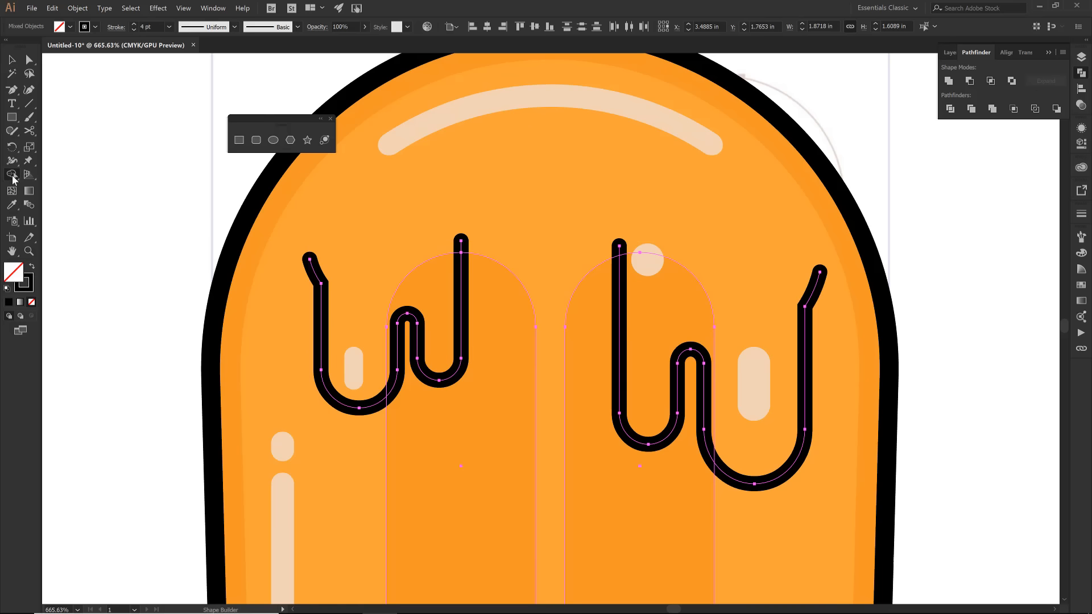
click(429, 293)
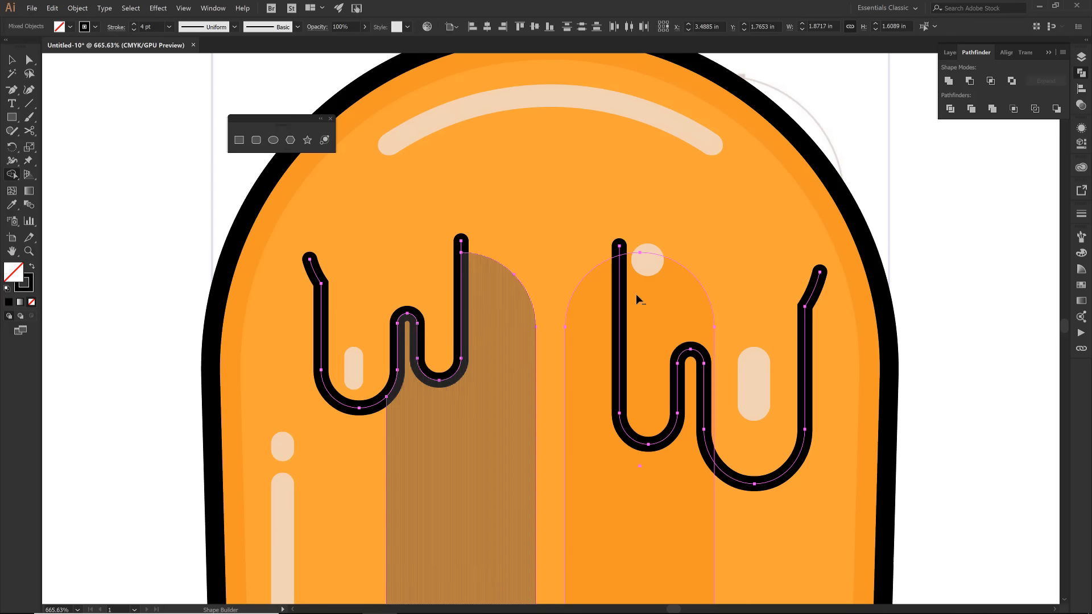
click(671, 306)
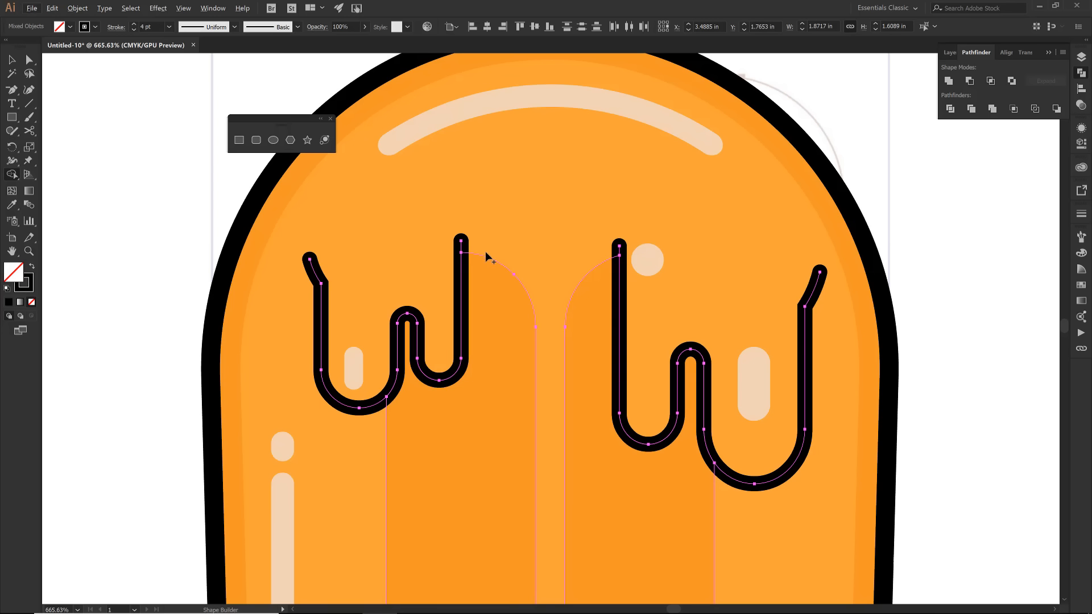
key(v)
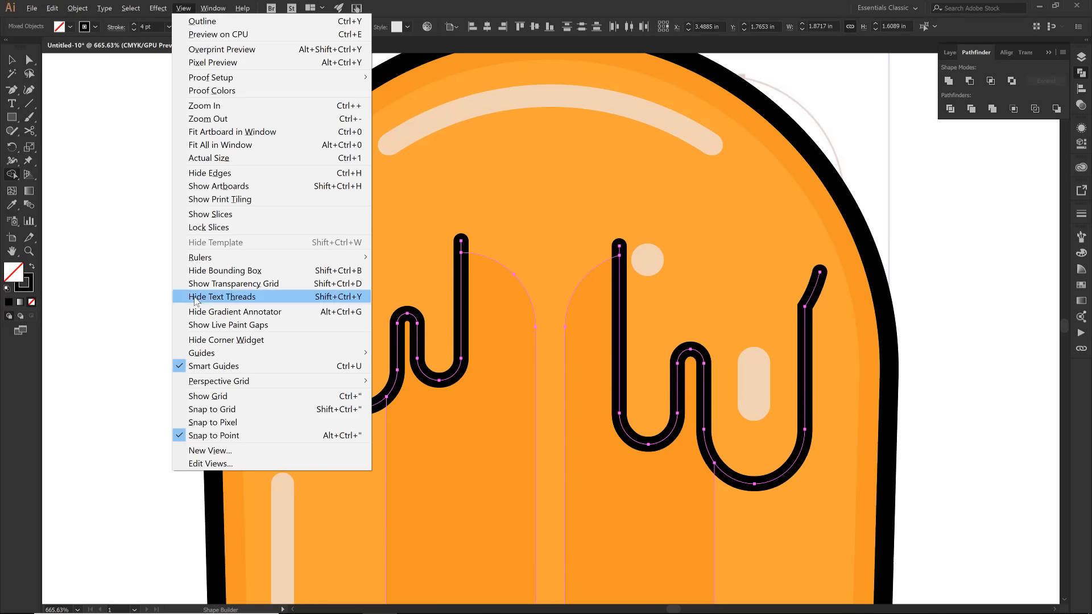
click(78, 294)
key(v)
click(183, 294)
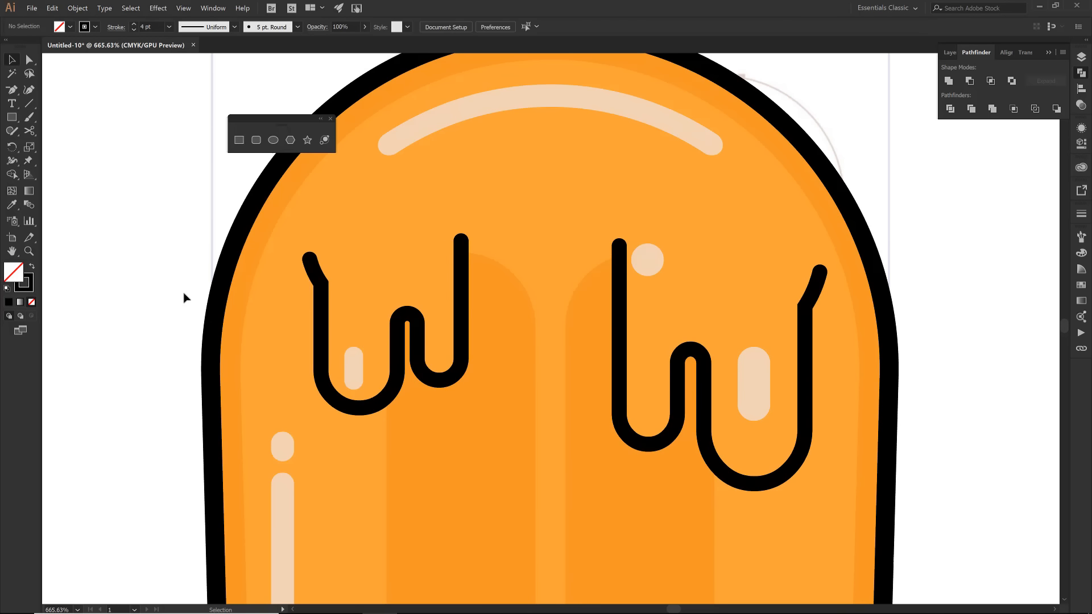
- Save the finished popsicle artwork as an Illustrator file
scroll(183, 294, down, 2)
key(a)
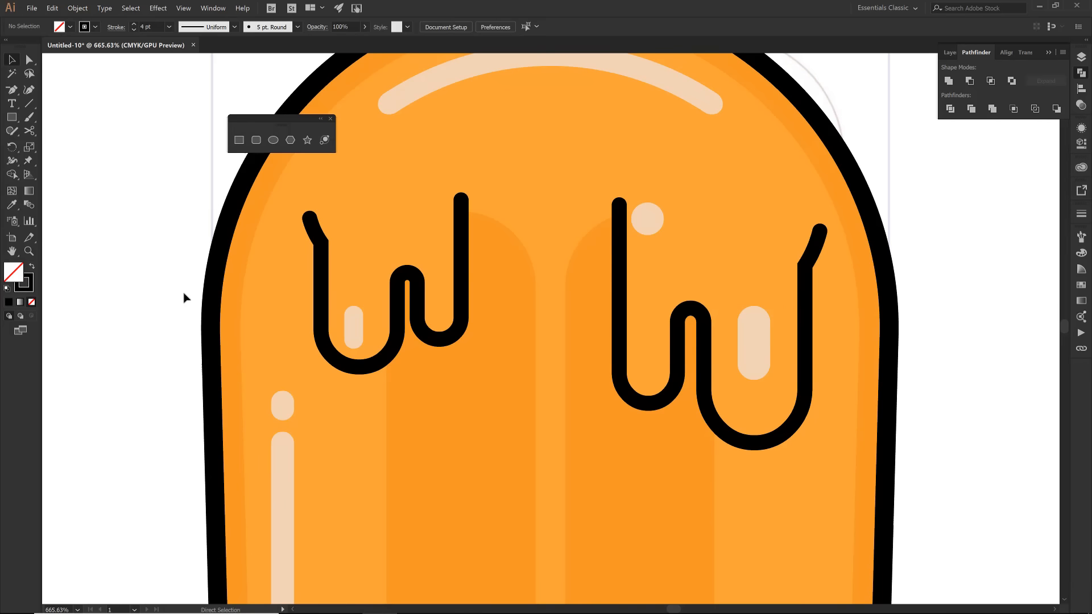
key(ctrl+0)
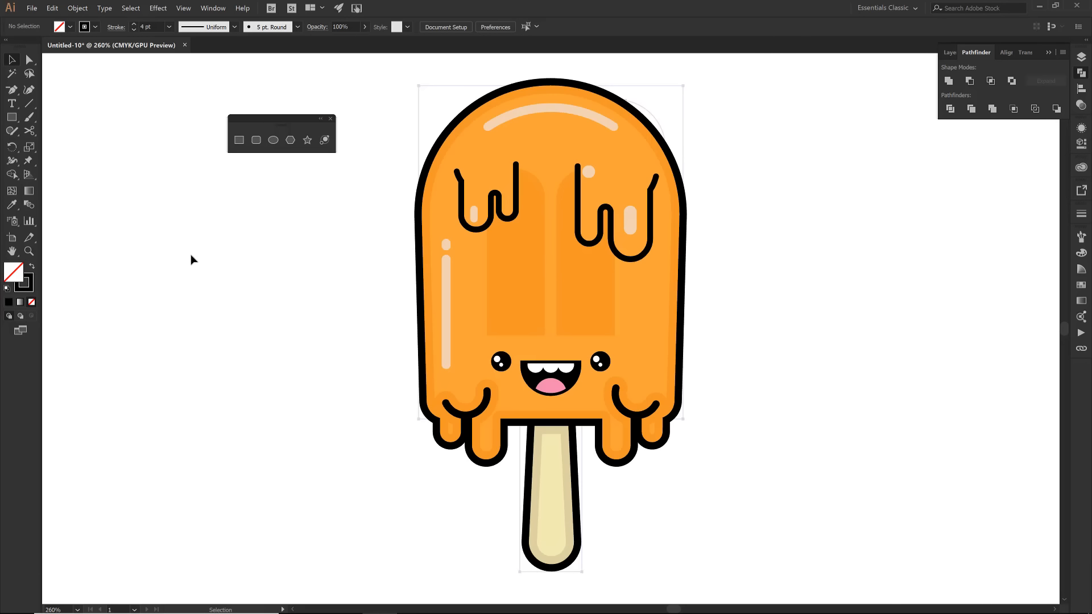
click(32, 9)
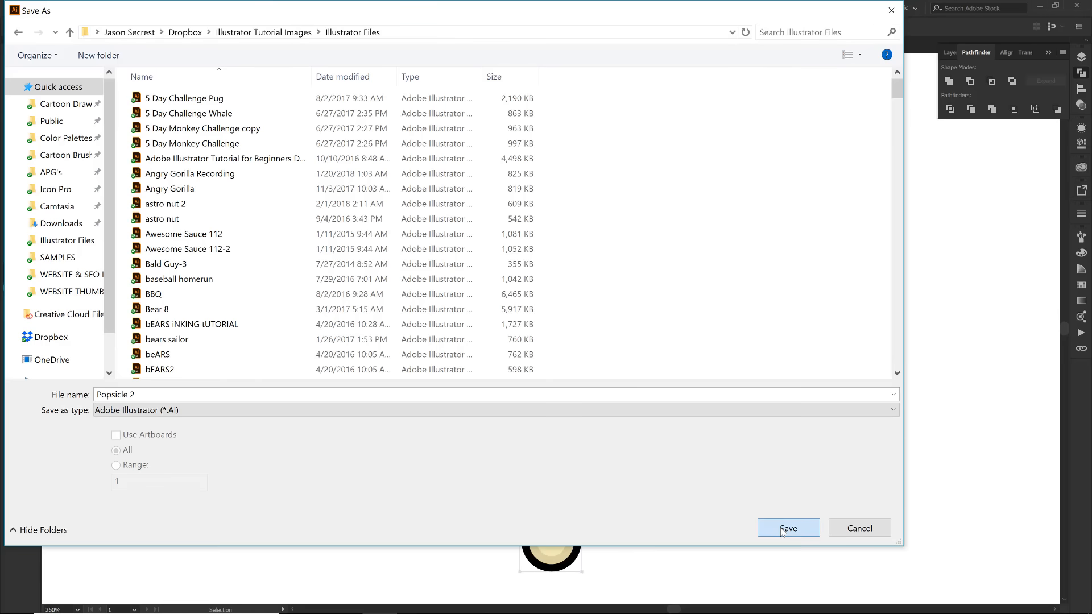
click(783, 527)
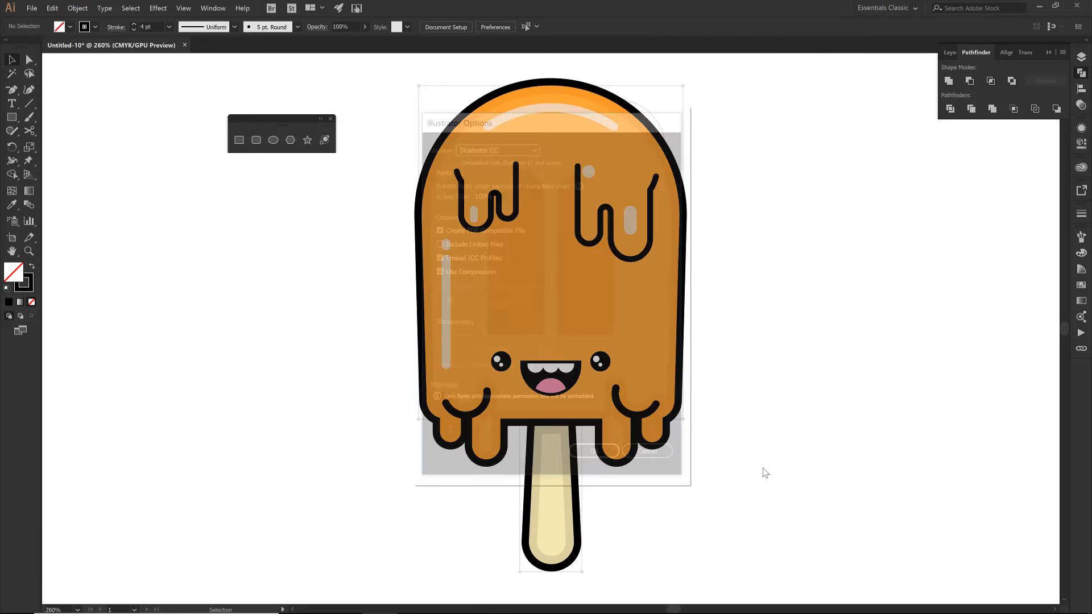